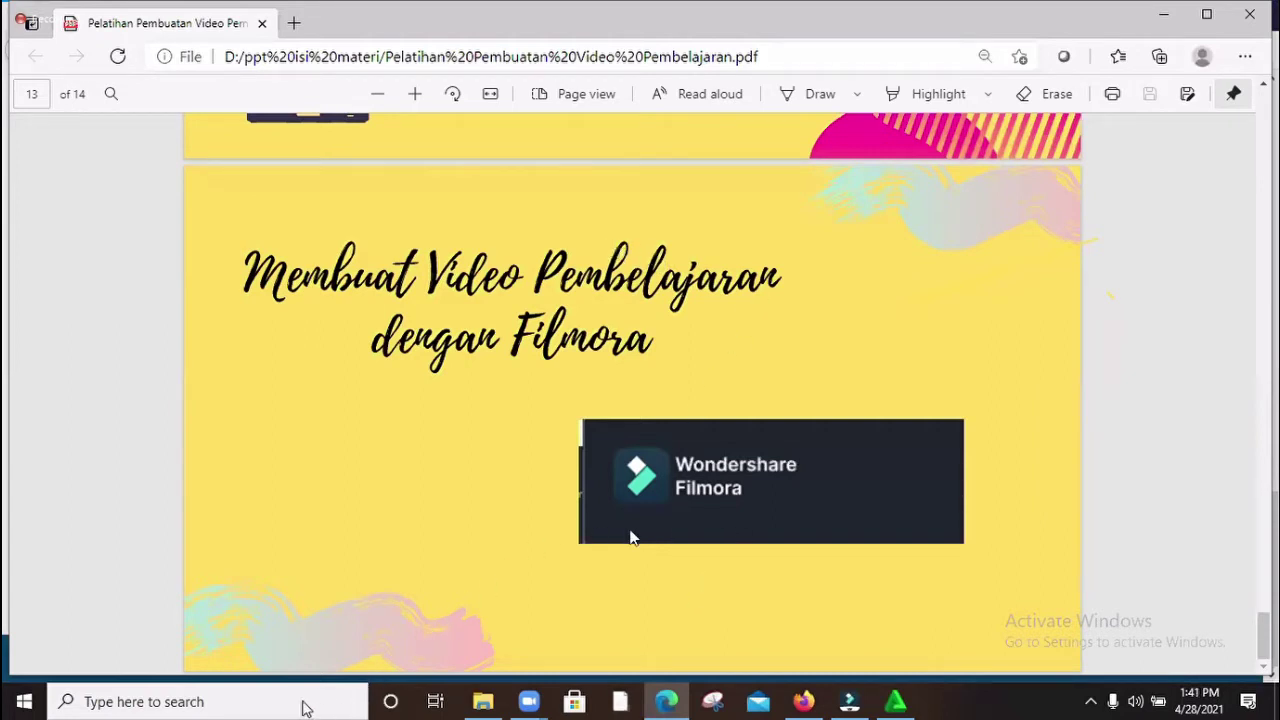
Step: Switch to Wondershare Filmora, review the aspect ratio options and create a new 16:9 (Widescreen) project
mouse_move(666, 663)
mouse_move(314, 713)
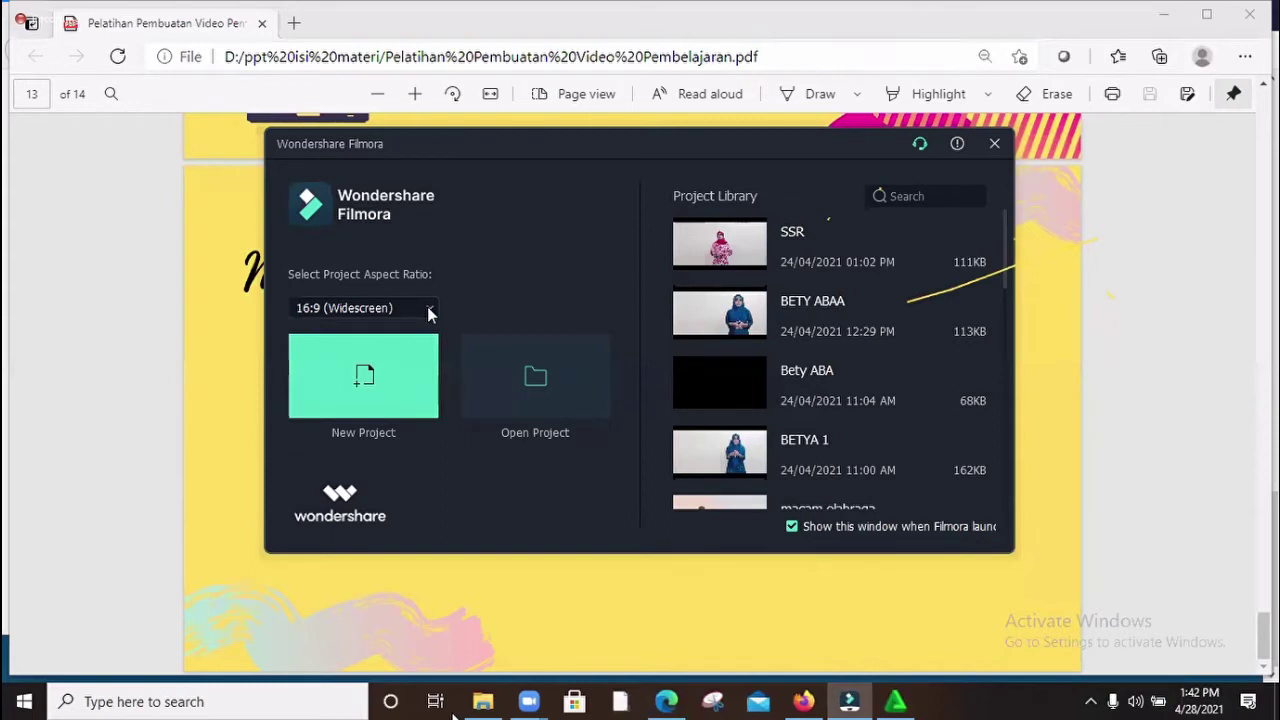
left_click(393, 310)
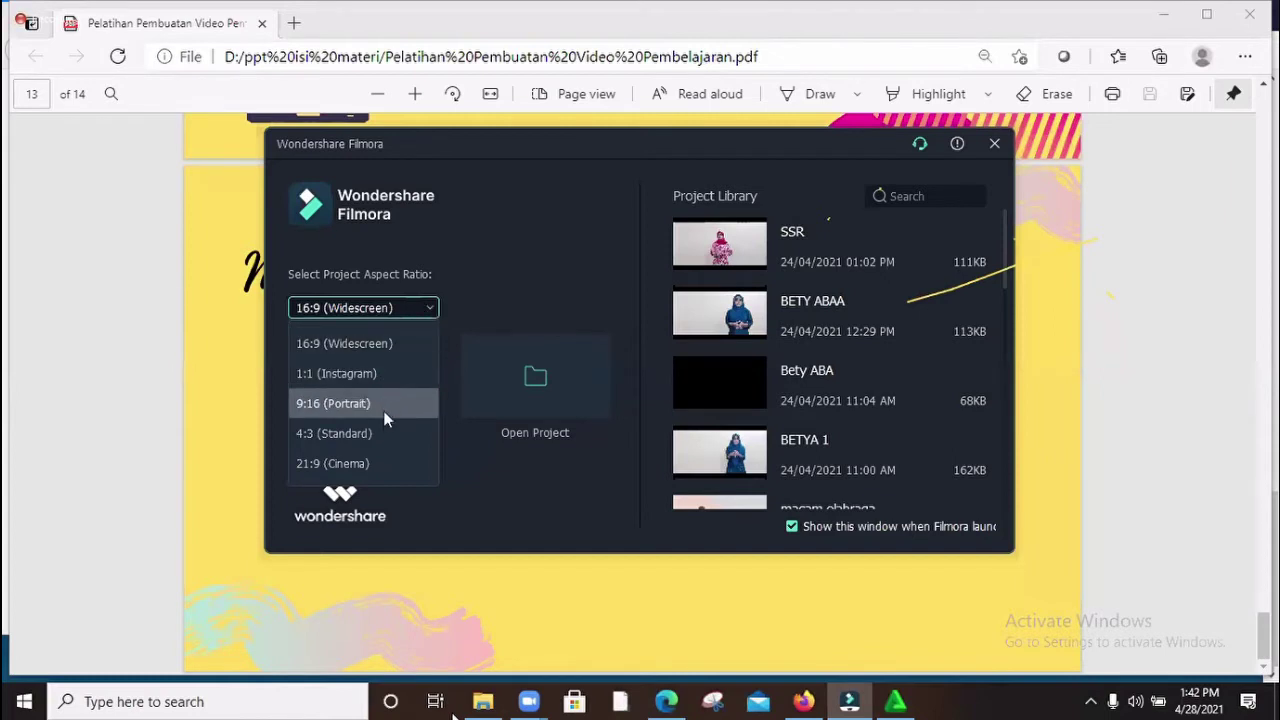
left_click(424, 311)
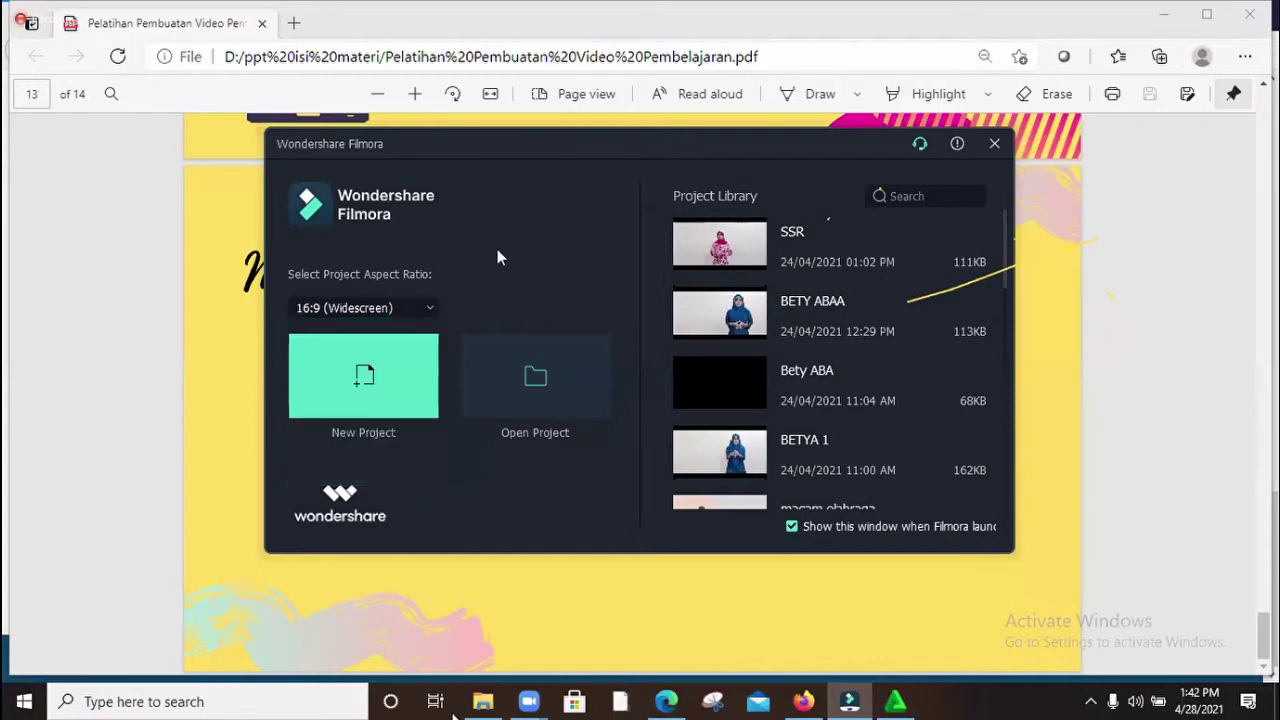
left_click(434, 312)
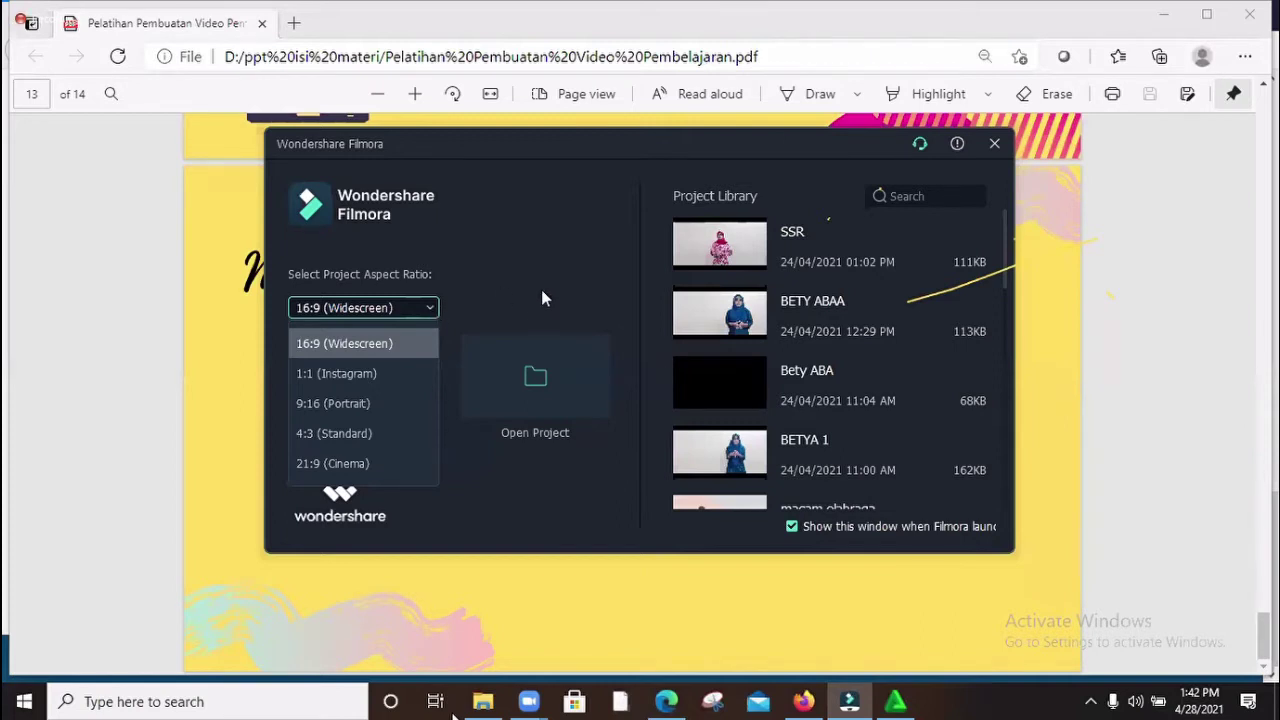
left_click(392, 283)
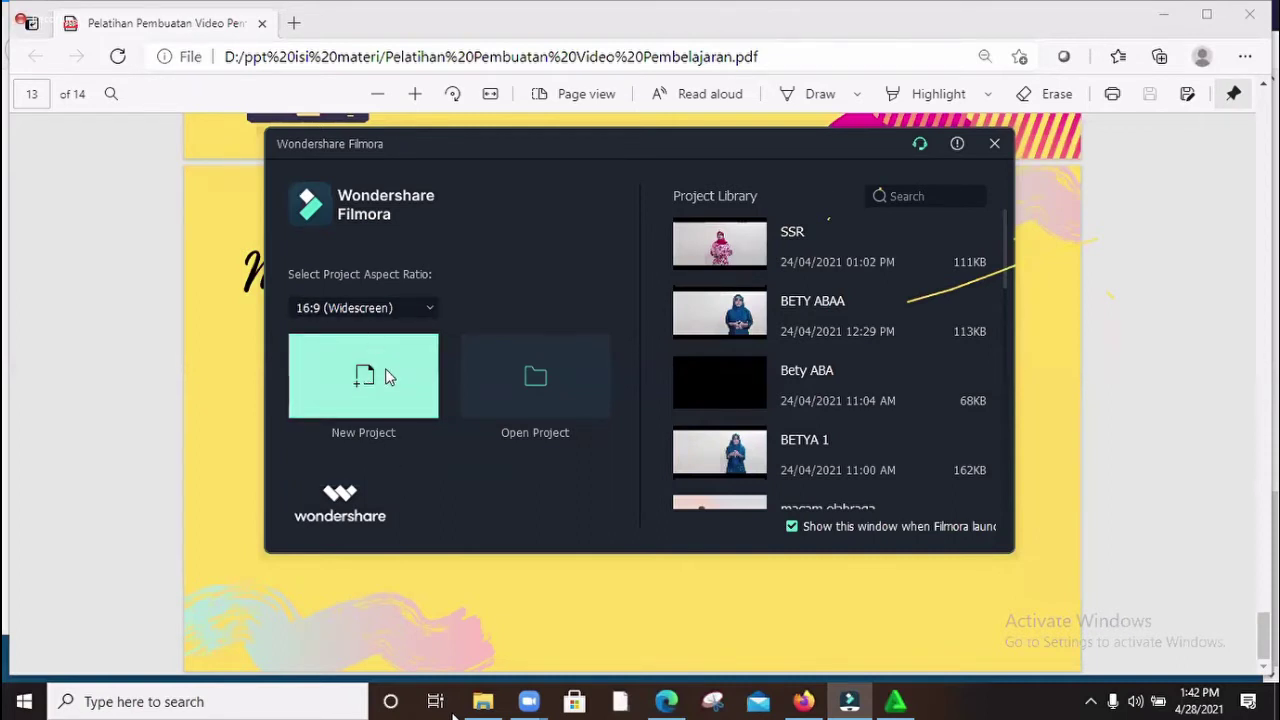
left_click(321, 358)
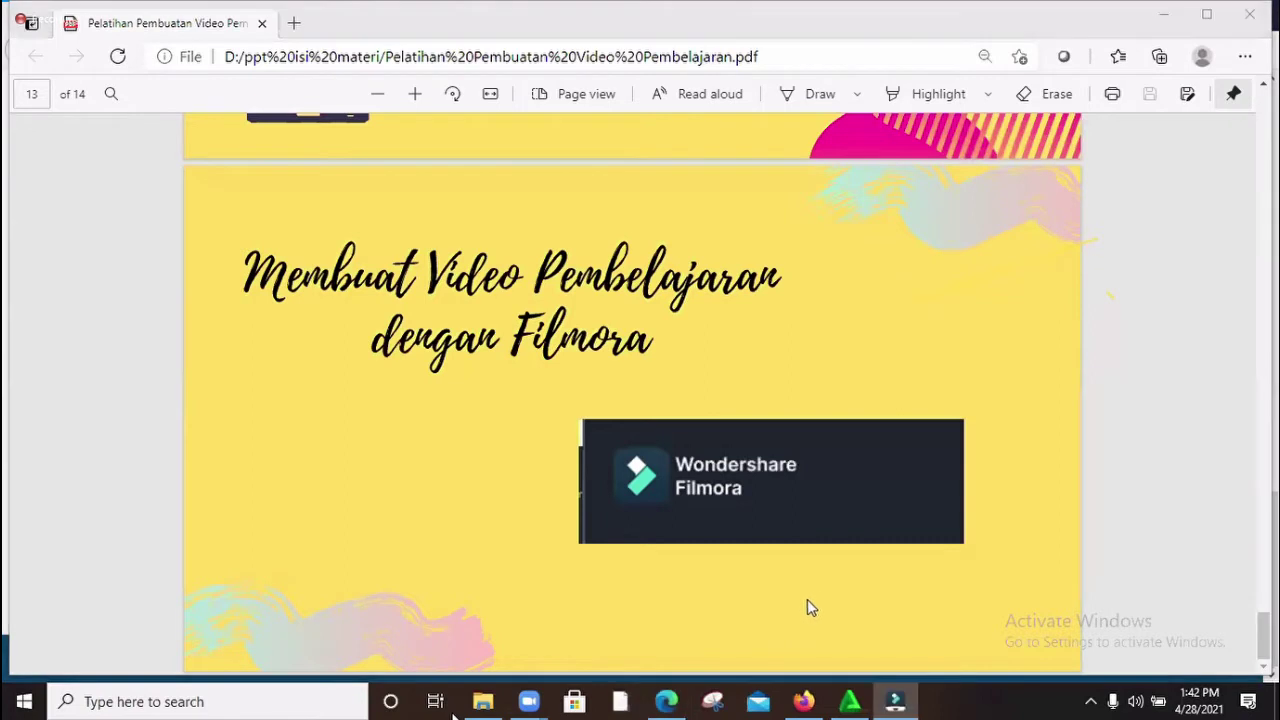
mouse_move(900, 712)
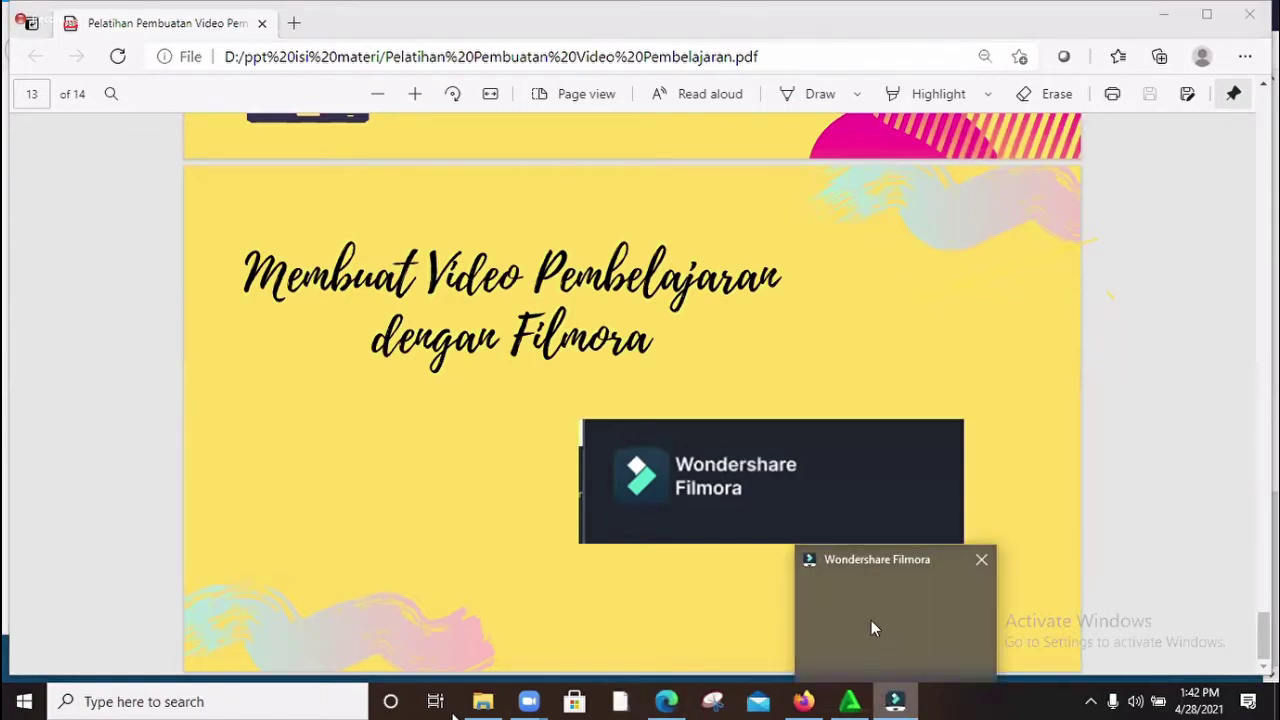
left_click(895, 700)
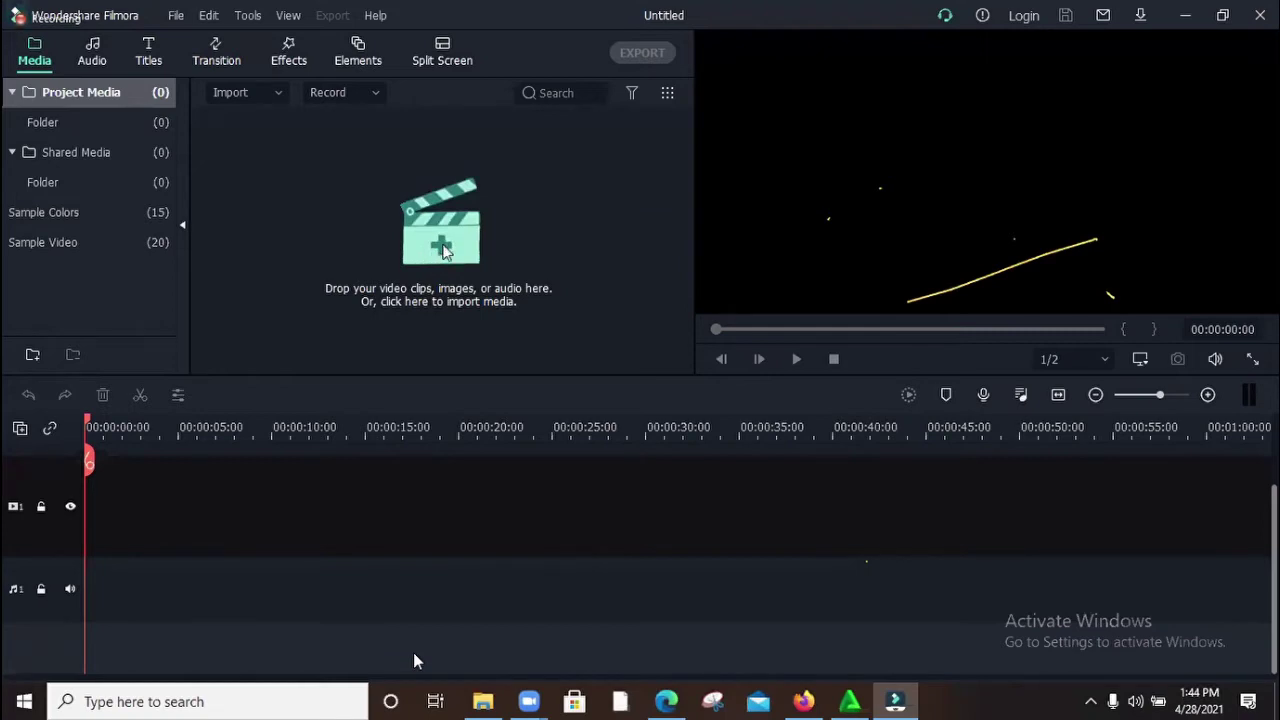
Step: Start importing media and browse to the ASET LATIHAN folder inside video pembelajaran on the DATA (D:) drive
left_click(442, 243)
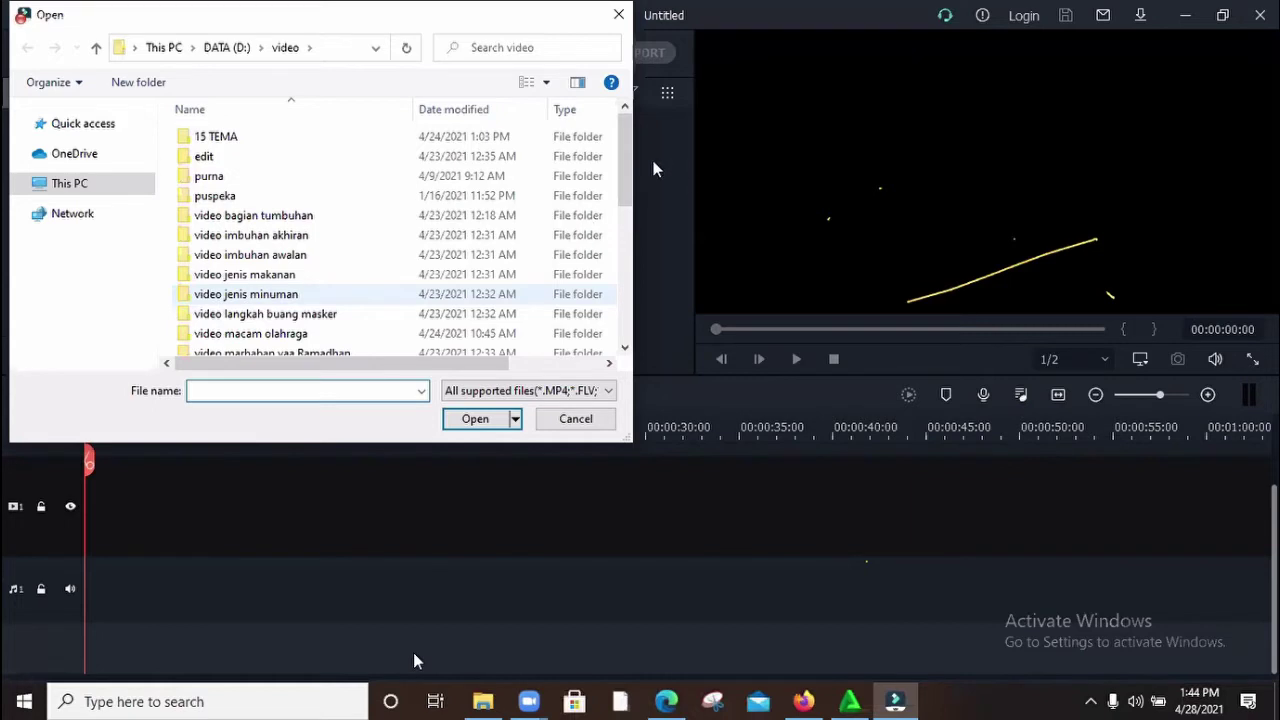
scroll(577, 190, "down", 3)
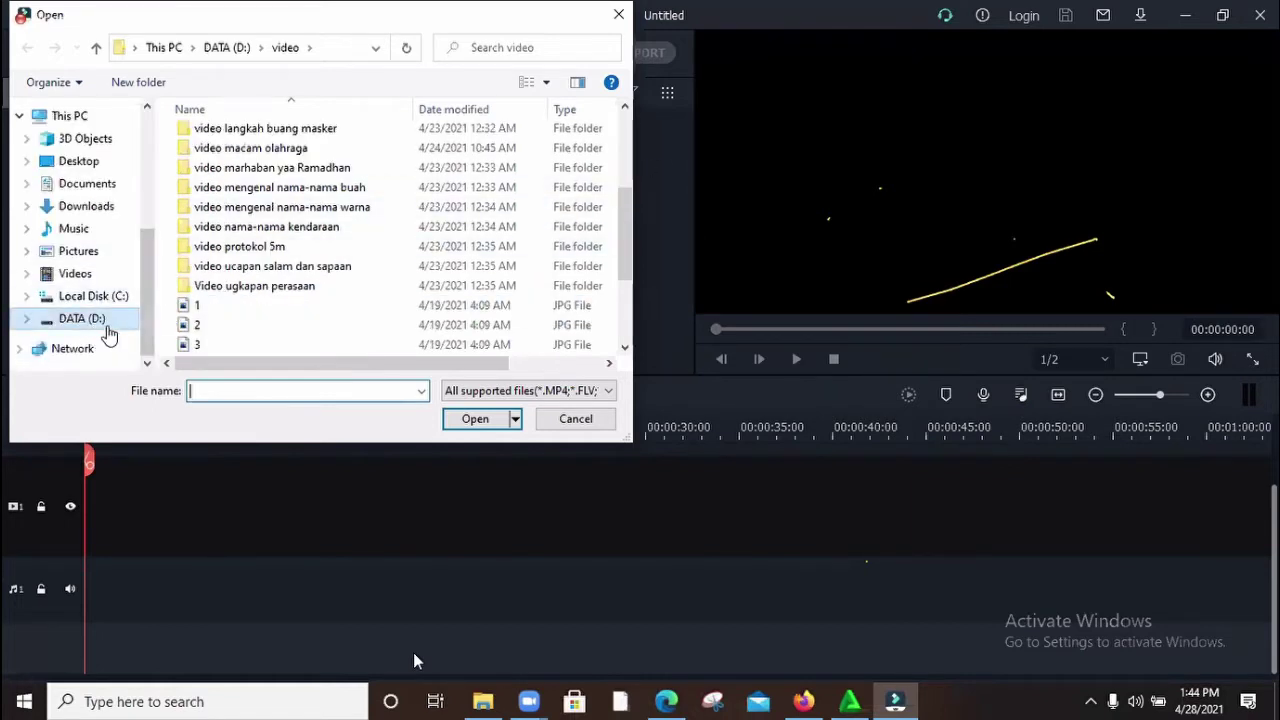
left_click(120, 318)
scroll(265, 300, "down", 2)
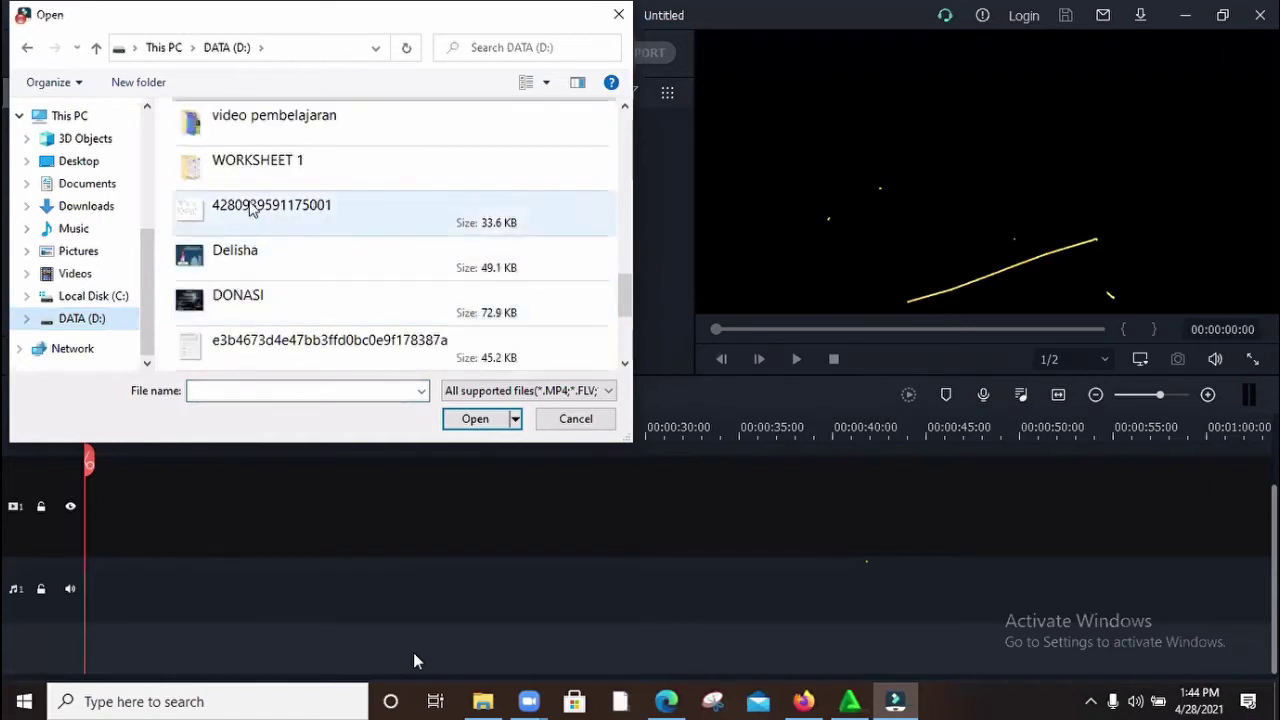
scroll(257, 210, "up", 1)
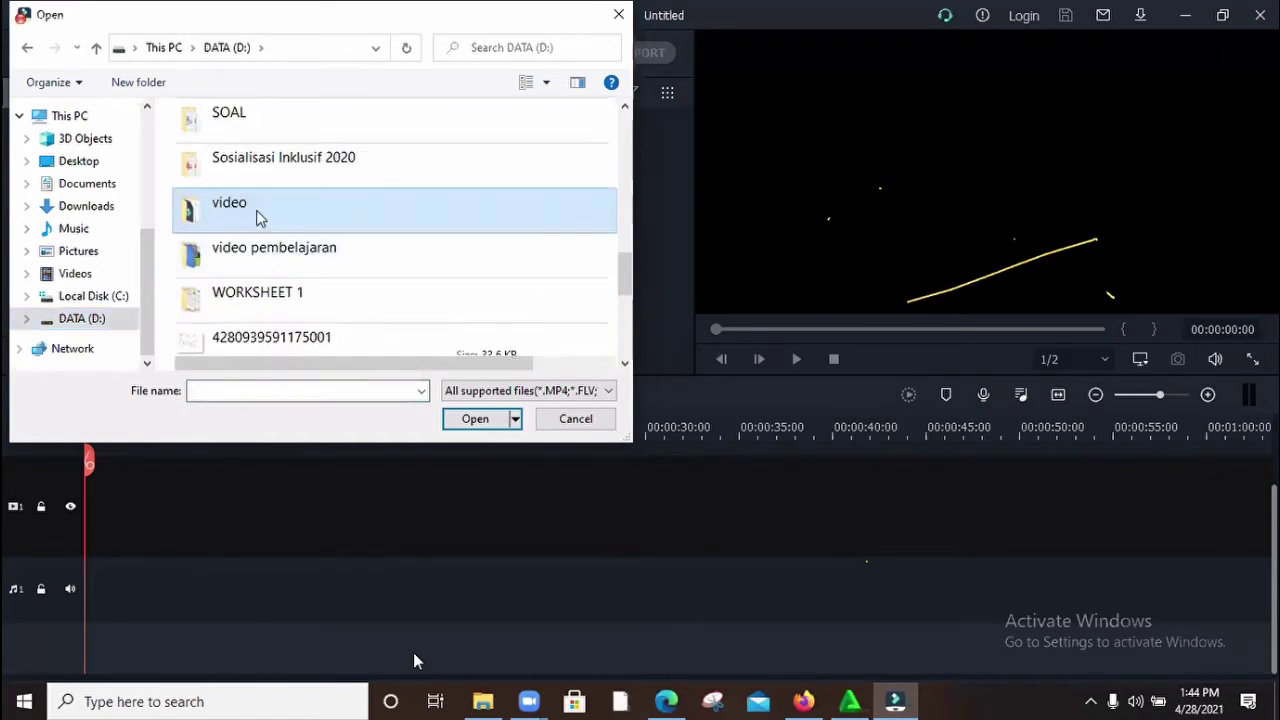
double_click(257, 214)
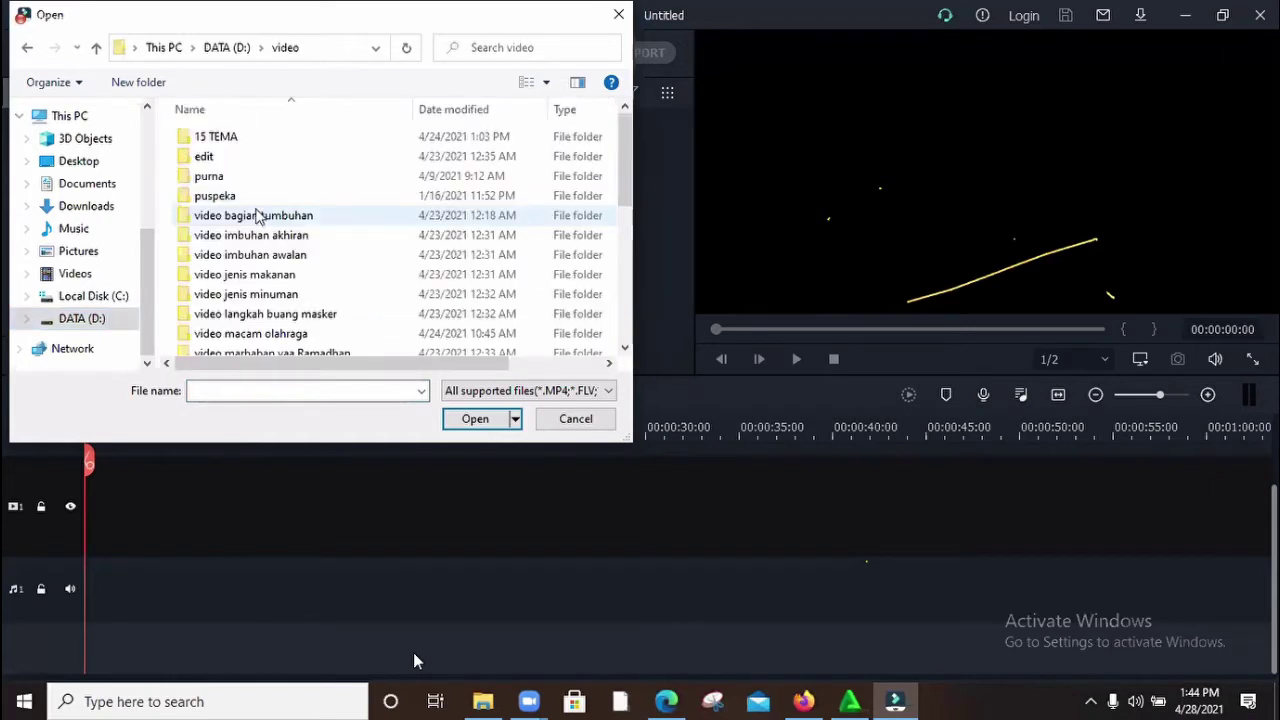
left_click(27, 47)
scroll(277, 274, "down", 1)
left_click(272, 270)
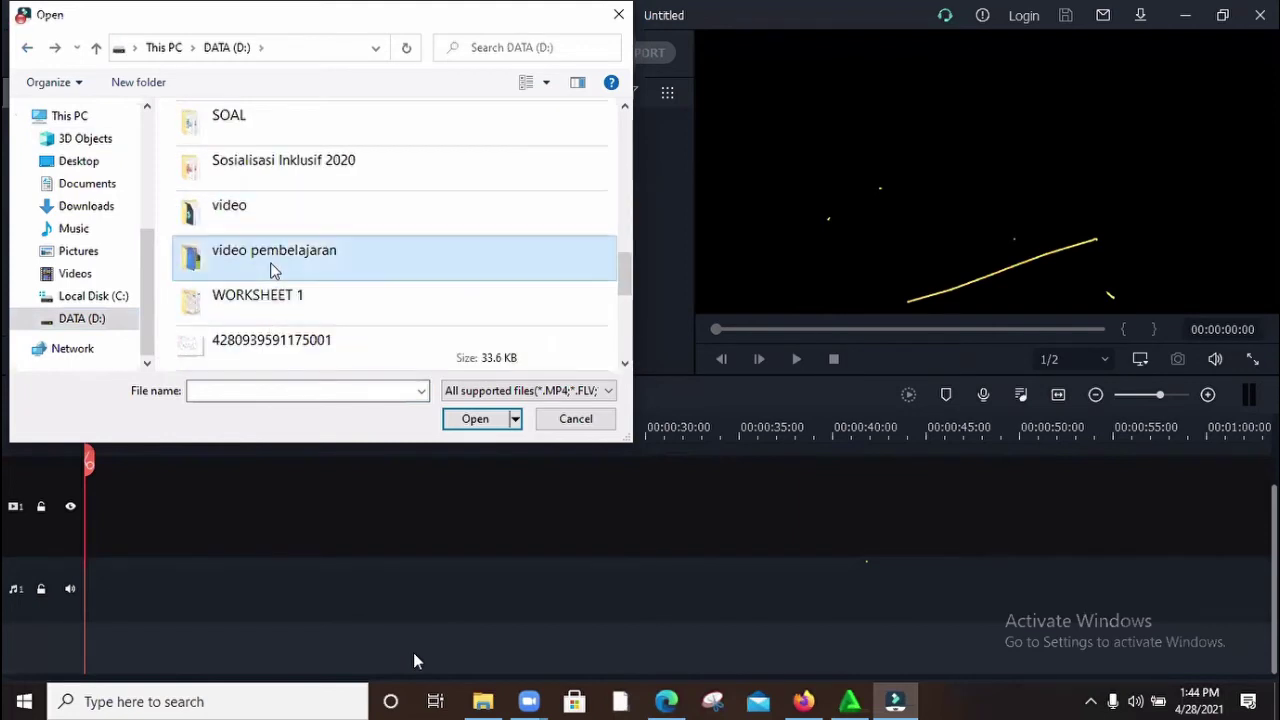
double_click(272, 262)
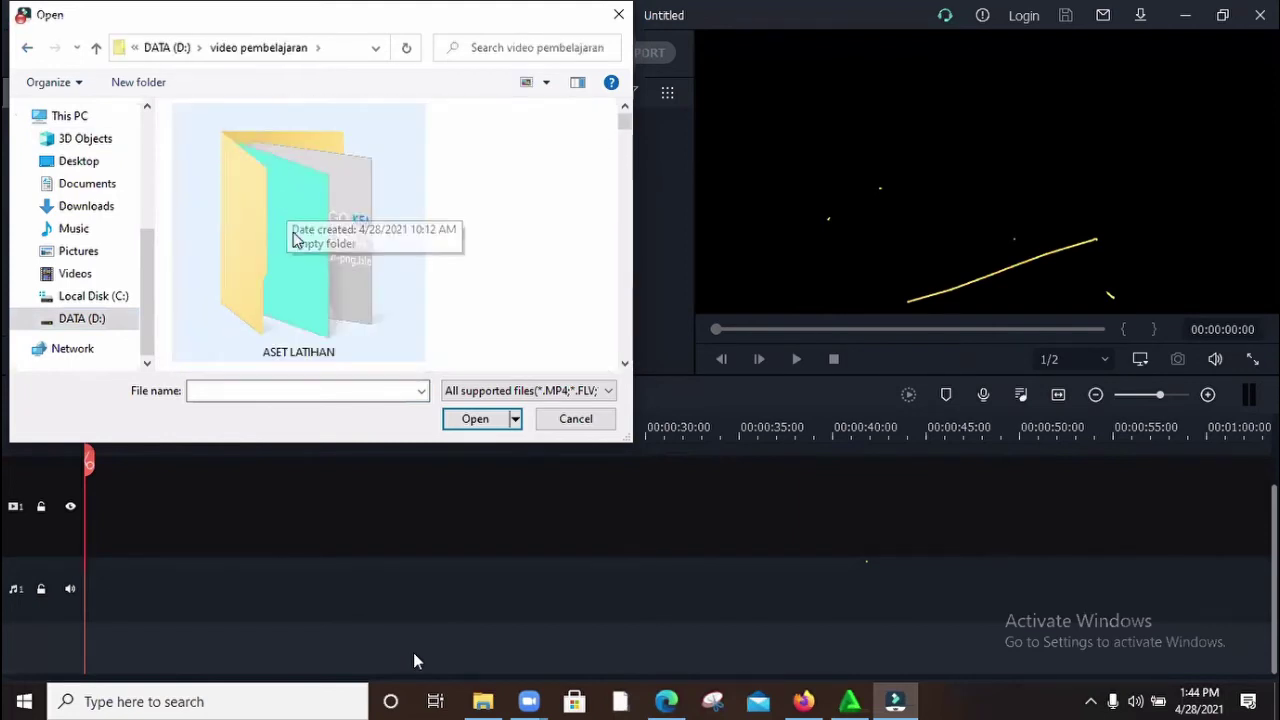
double_click(294, 242)
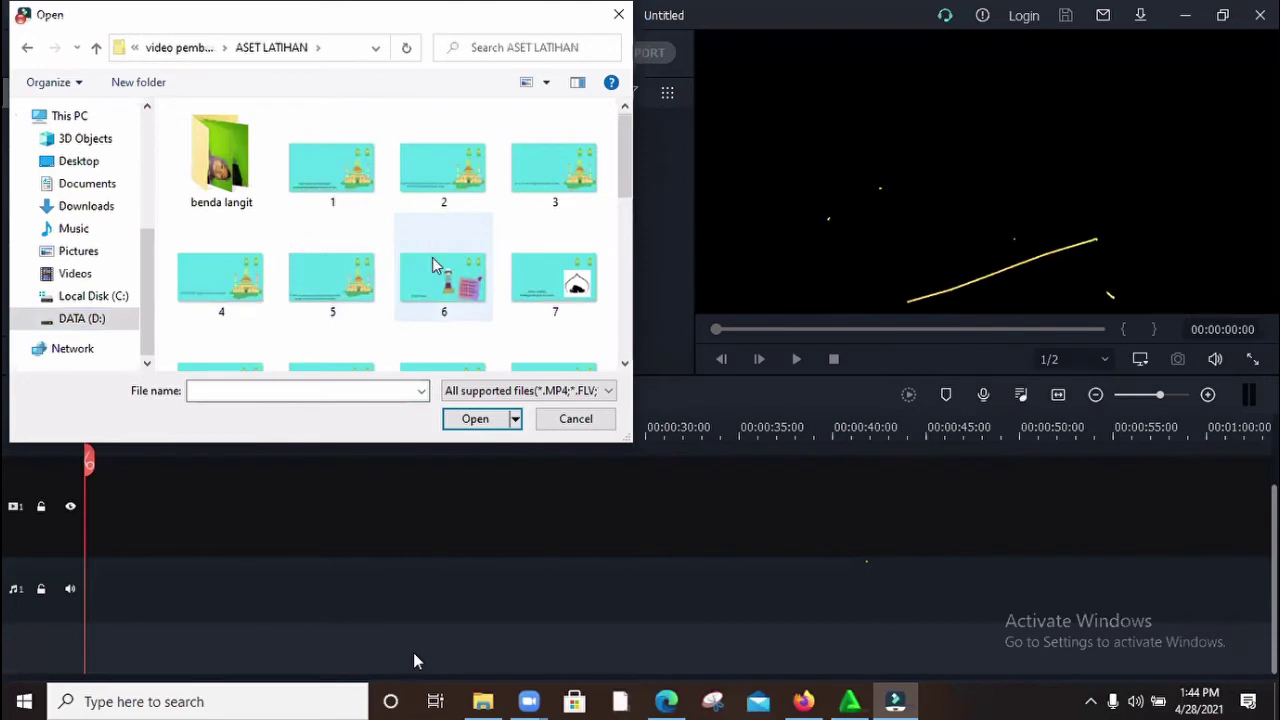
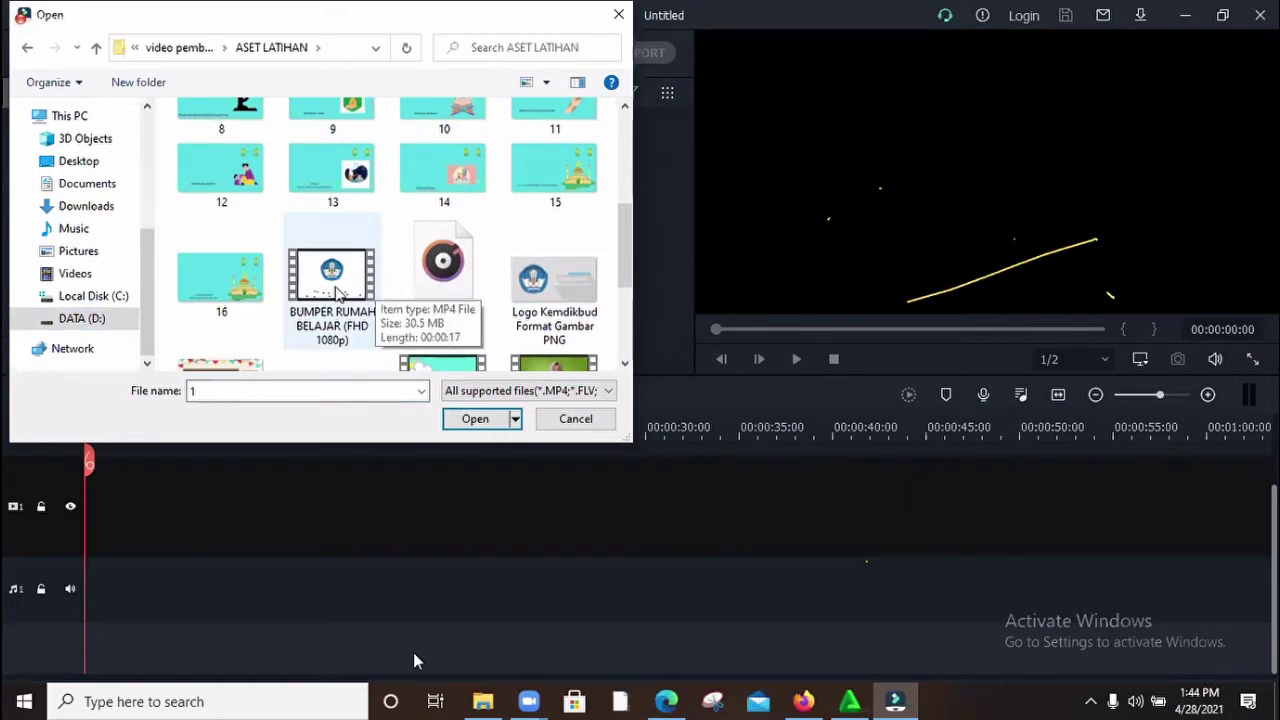
Step: Select image 1, BUMPER RUMAH BELAJAR, Jindupe-Lauren Duski, Logo Kemdikbud, rumbel, Untitled design and the pngtree classroom background for import
left_click(340, 290, "ctrl")
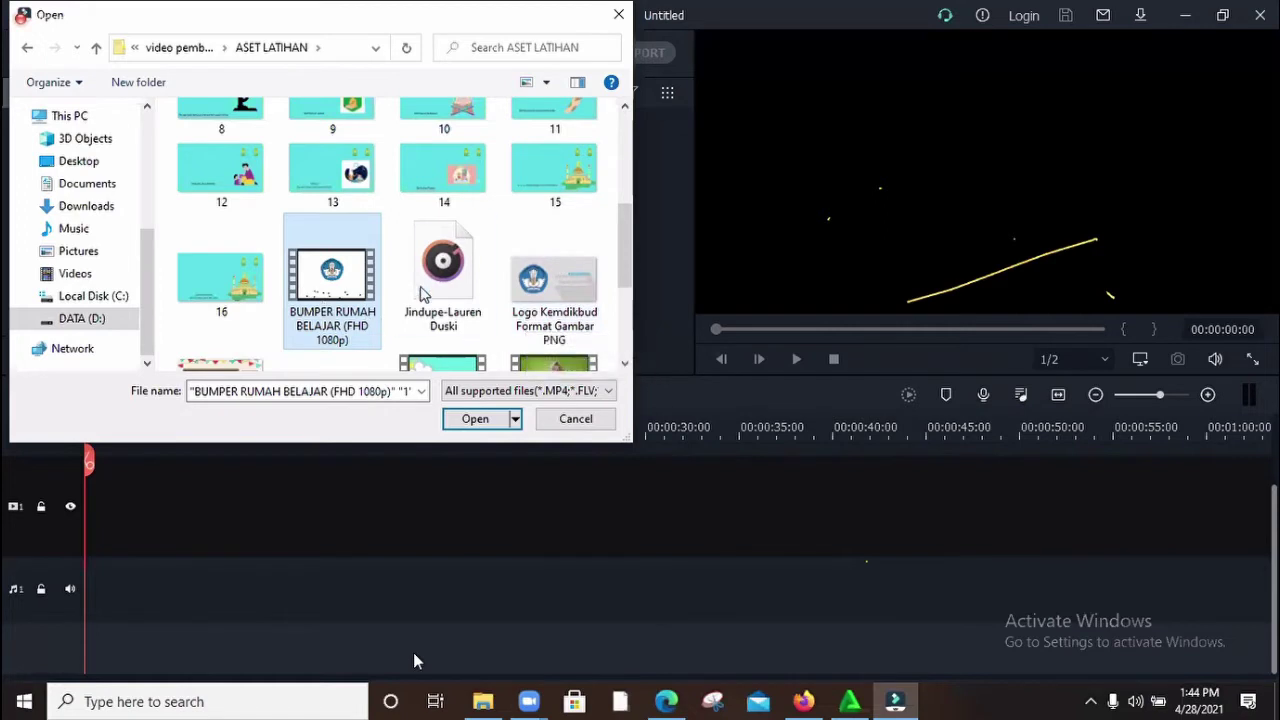
left_click(434, 286, "ctrl")
scroll(627, 272, "down", 1)
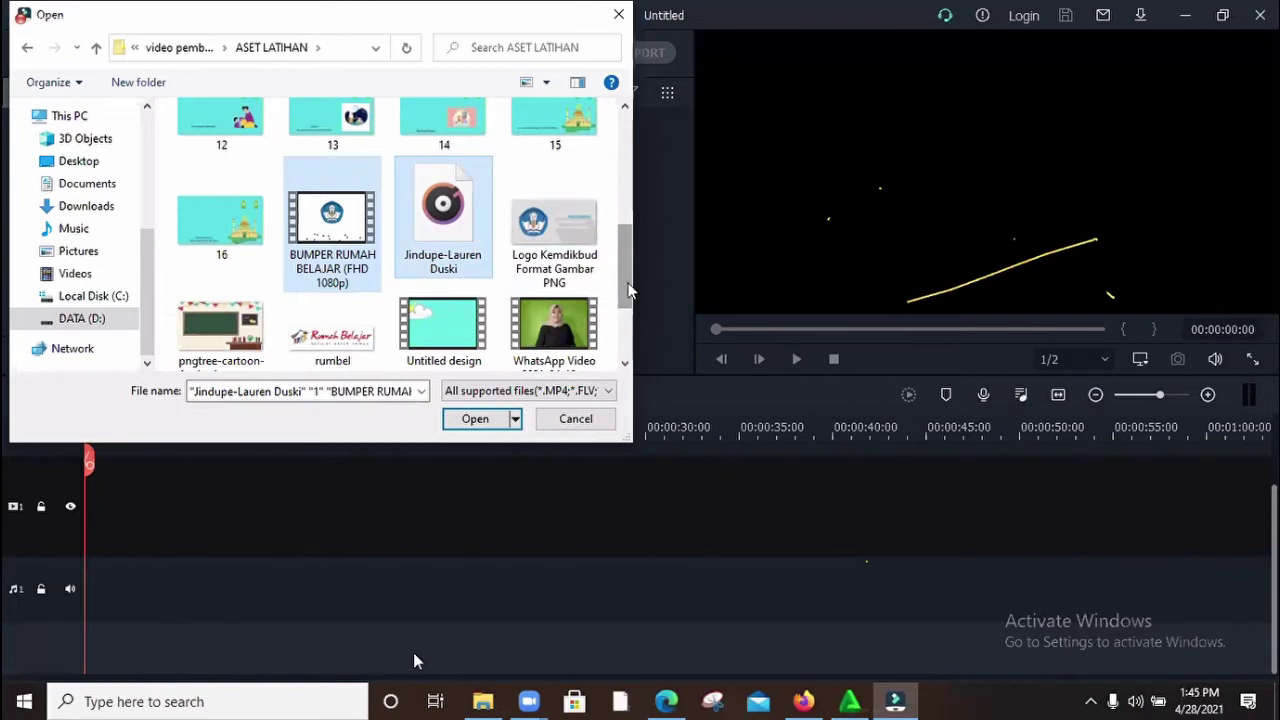
left_click(552, 235, "ctrl")
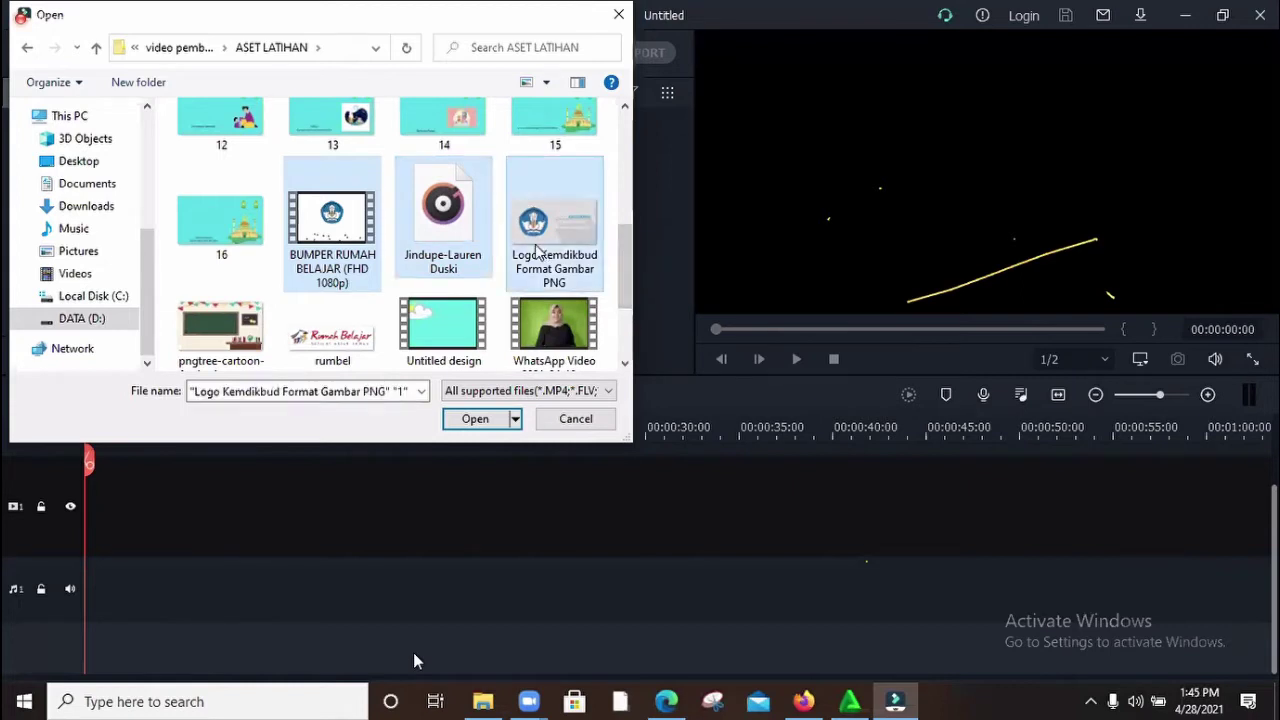
left_click(318, 343, "ctrl")
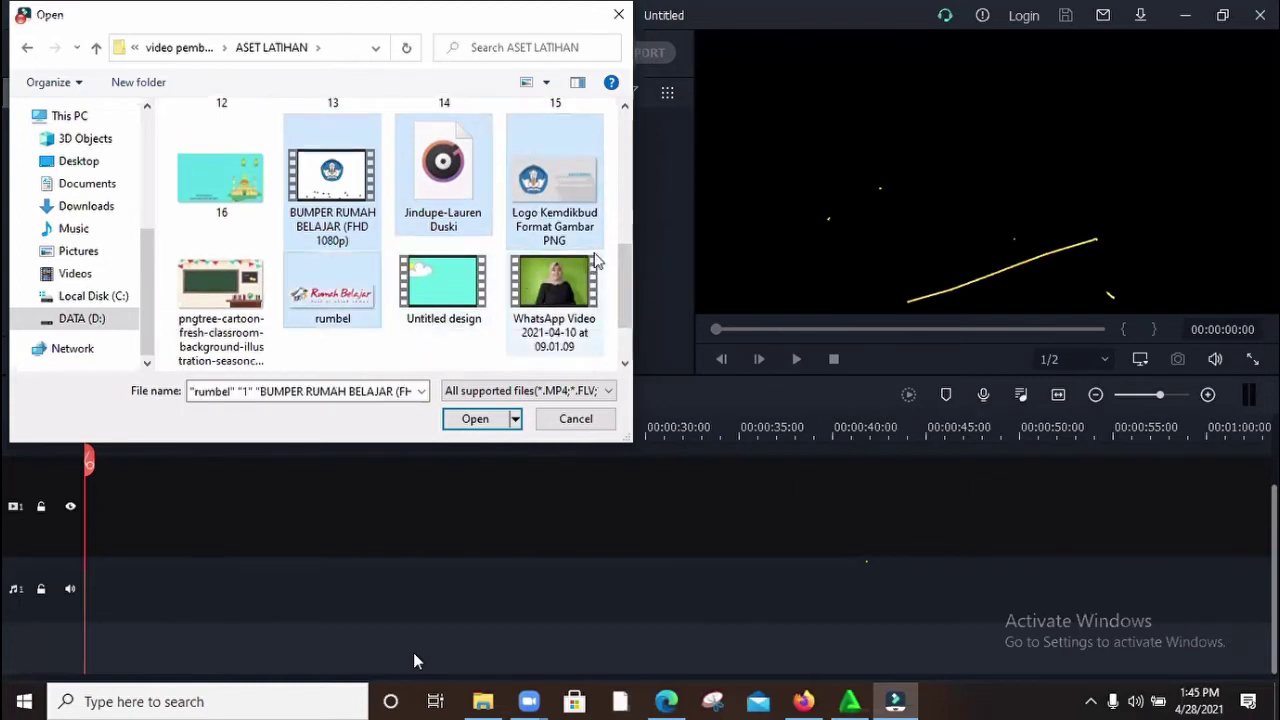
left_click_drag(628, 270, 503, 275)
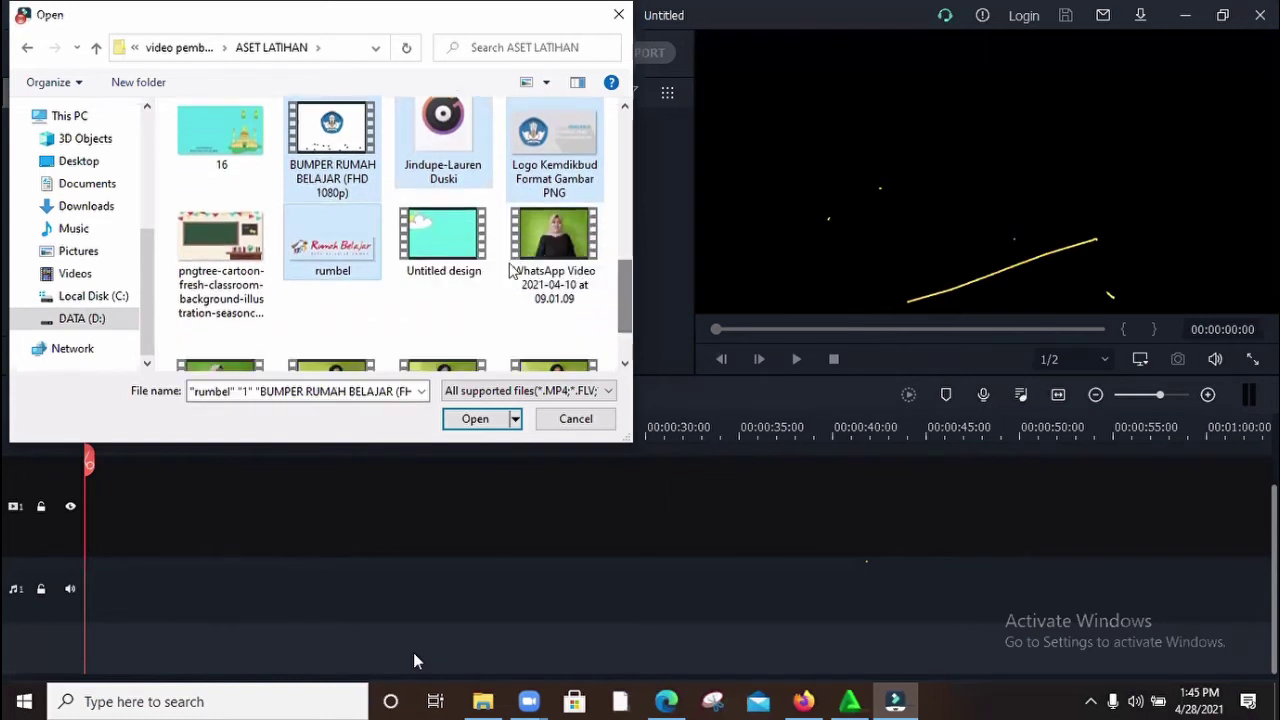
left_click(448, 257, "ctrl")
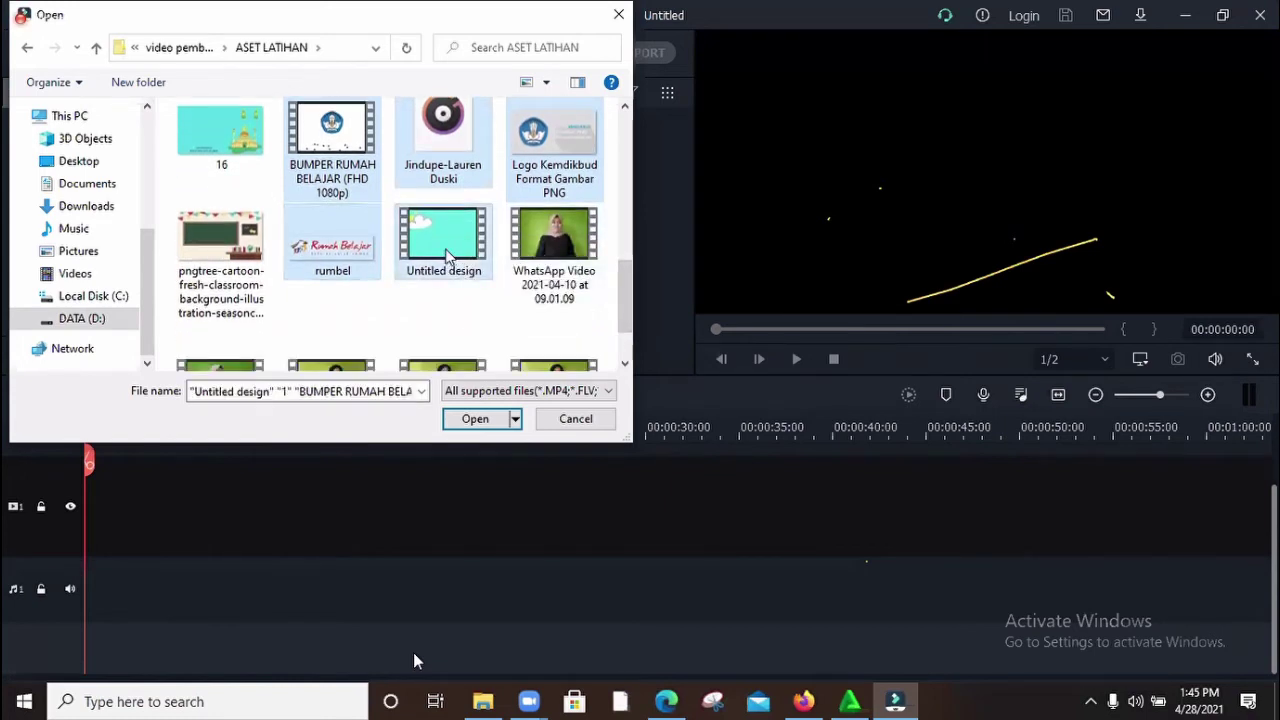
left_click(232, 255, "ctrl")
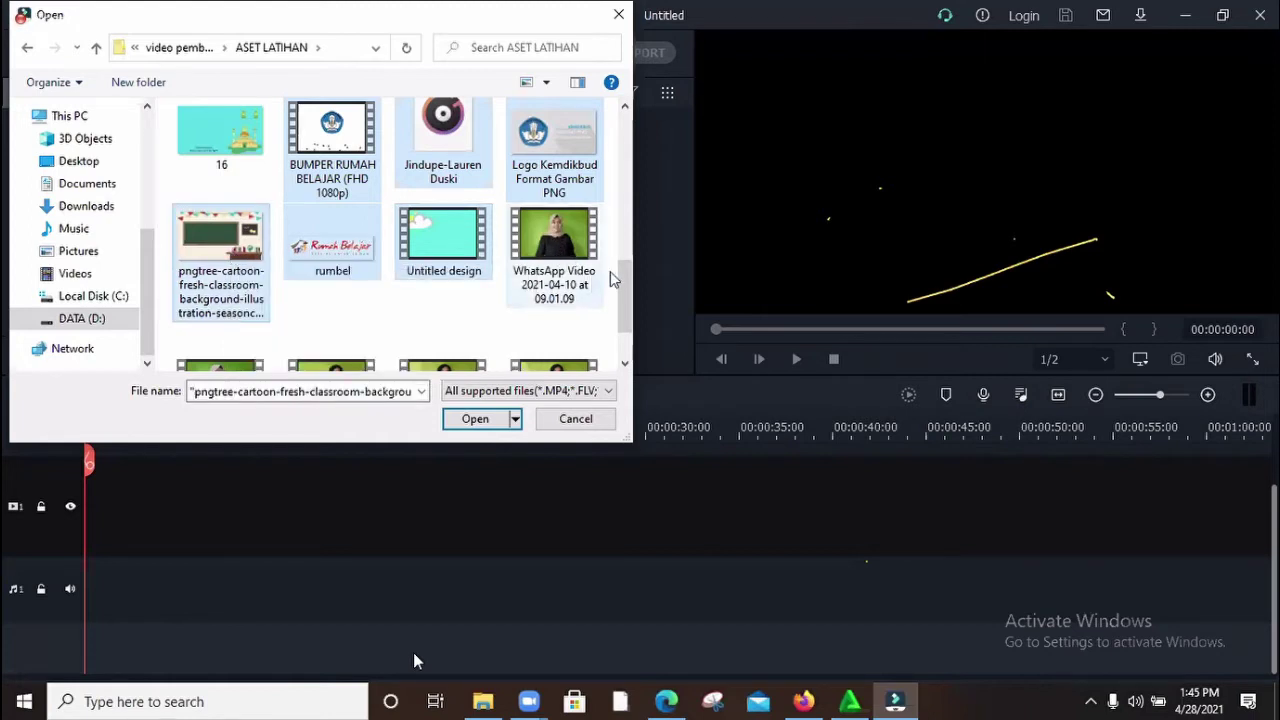
Step: Add the five WhatsApp videos dated 2021-04-10 and 2021-04-17 to the selection and import all selected files
scroll(629, 296, "down", 1)
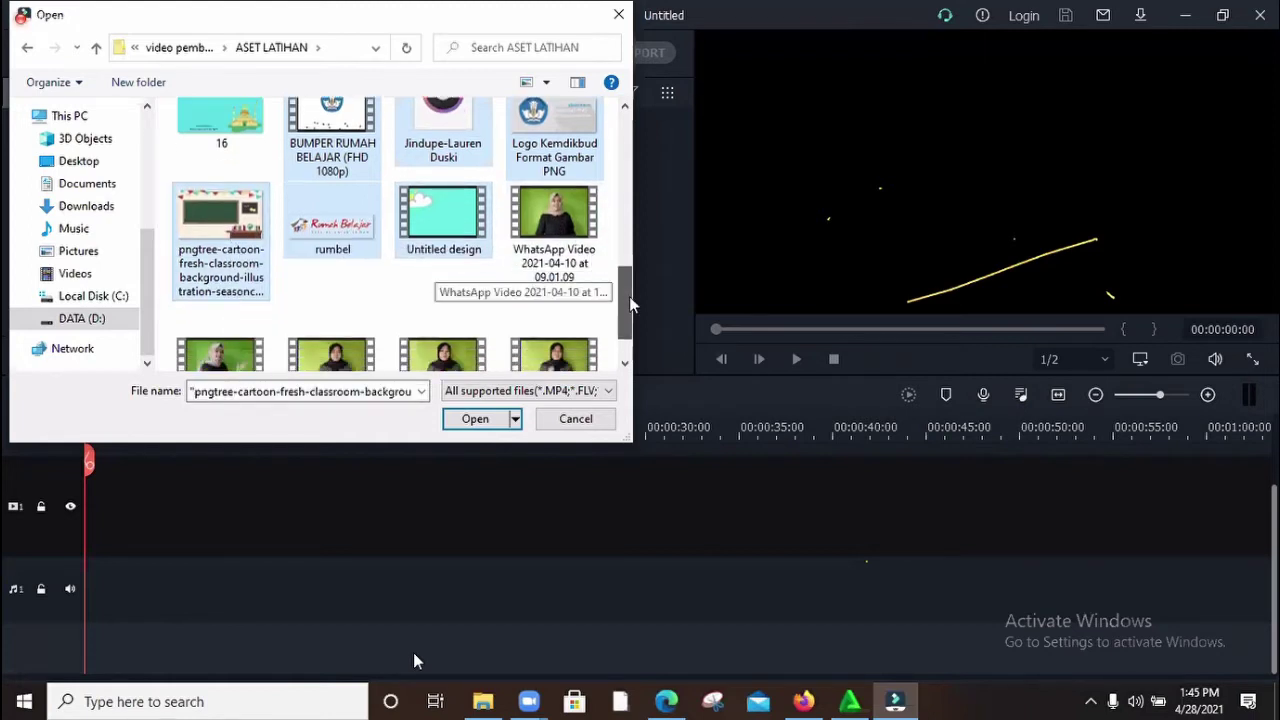
left_click(560, 208, "ctrl")
left_click(218, 335, "ctrl")
scroll(360, 320, "down", 1)
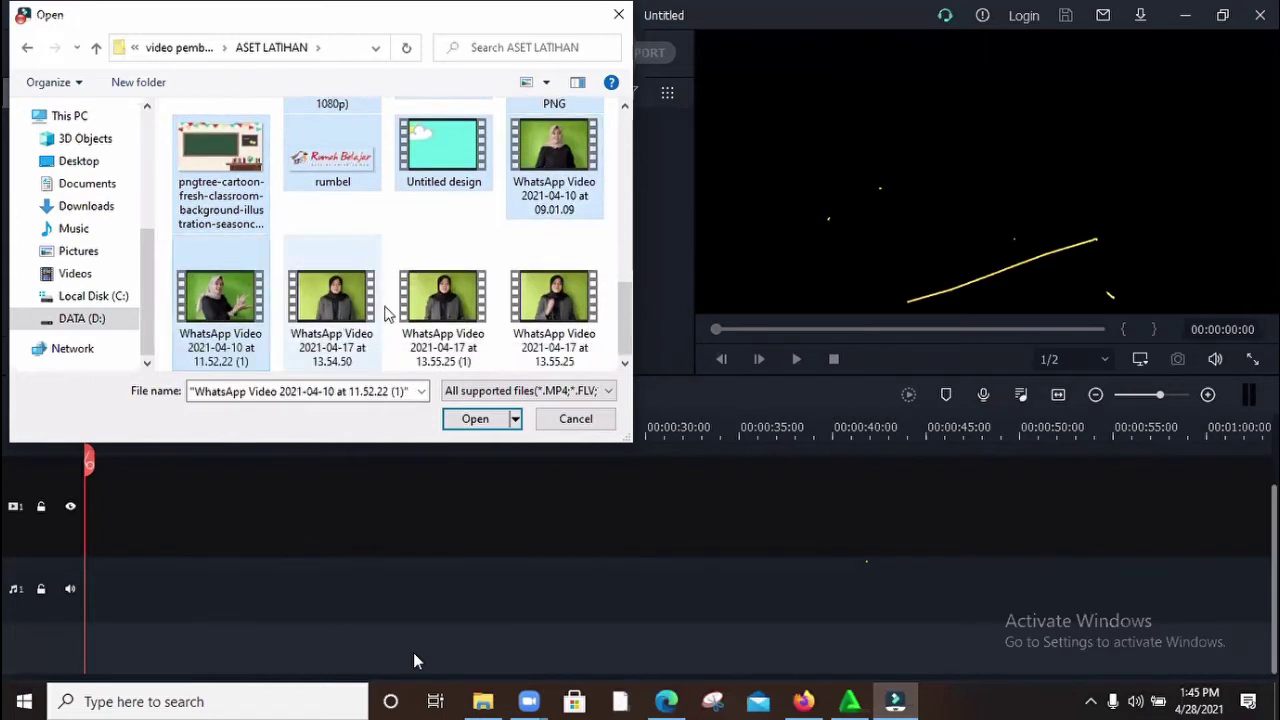
left_click(370, 318, "ctrl")
left_click(442, 305, "ctrl")
left_click(582, 325, "ctrl")
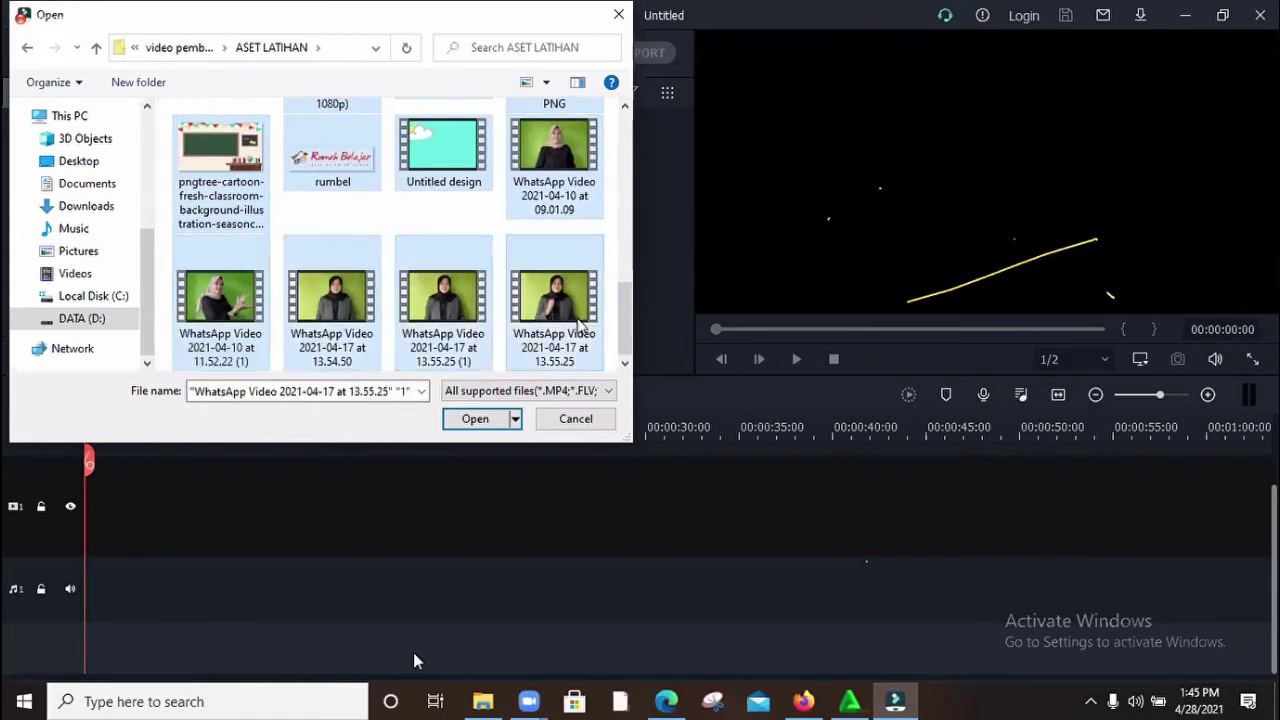
left_click(474, 420)
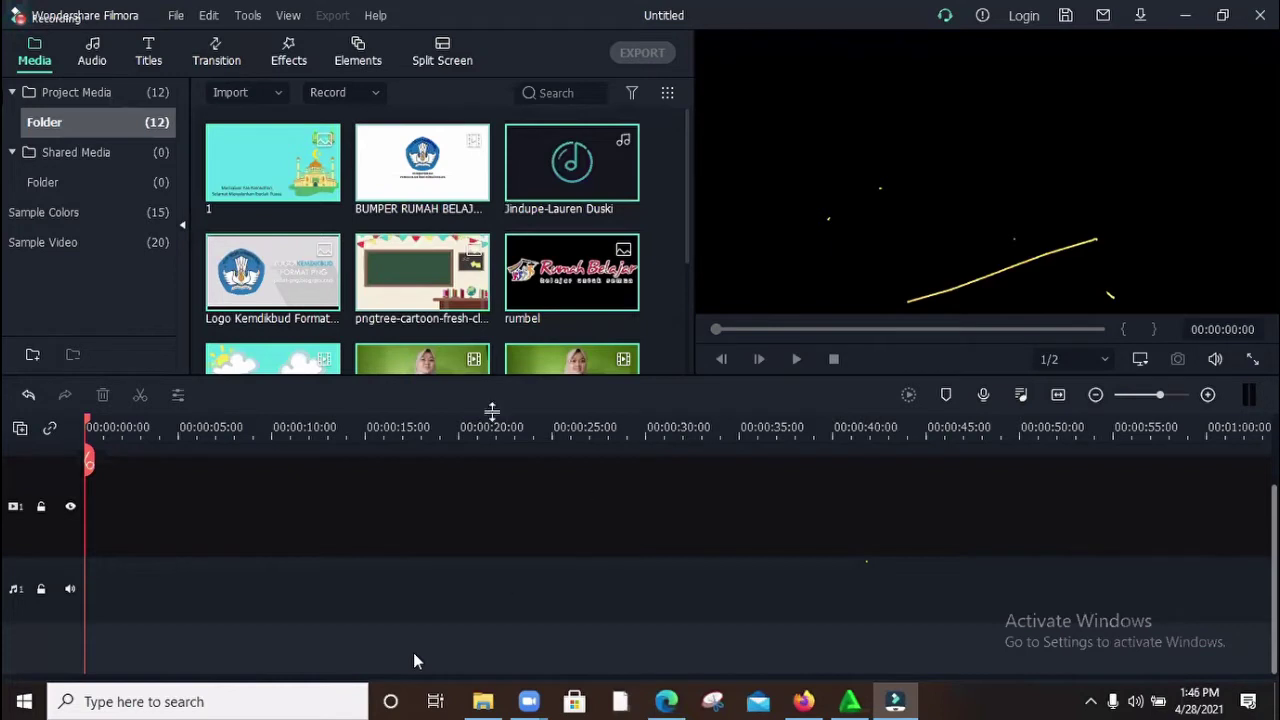
Step: Place the BUMPER RUMAH BELAJAR (FHD 1080p) clip at the start of video track 1
left_click(670, 240)
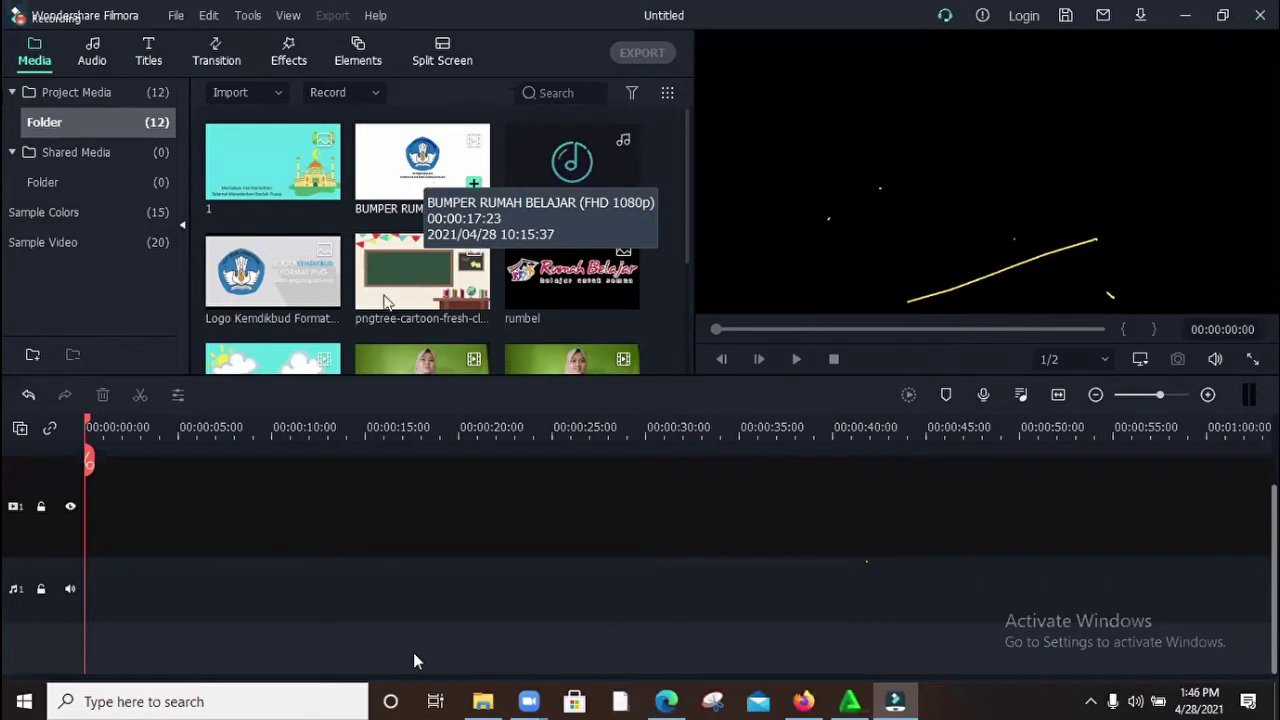
left_click(428, 170)
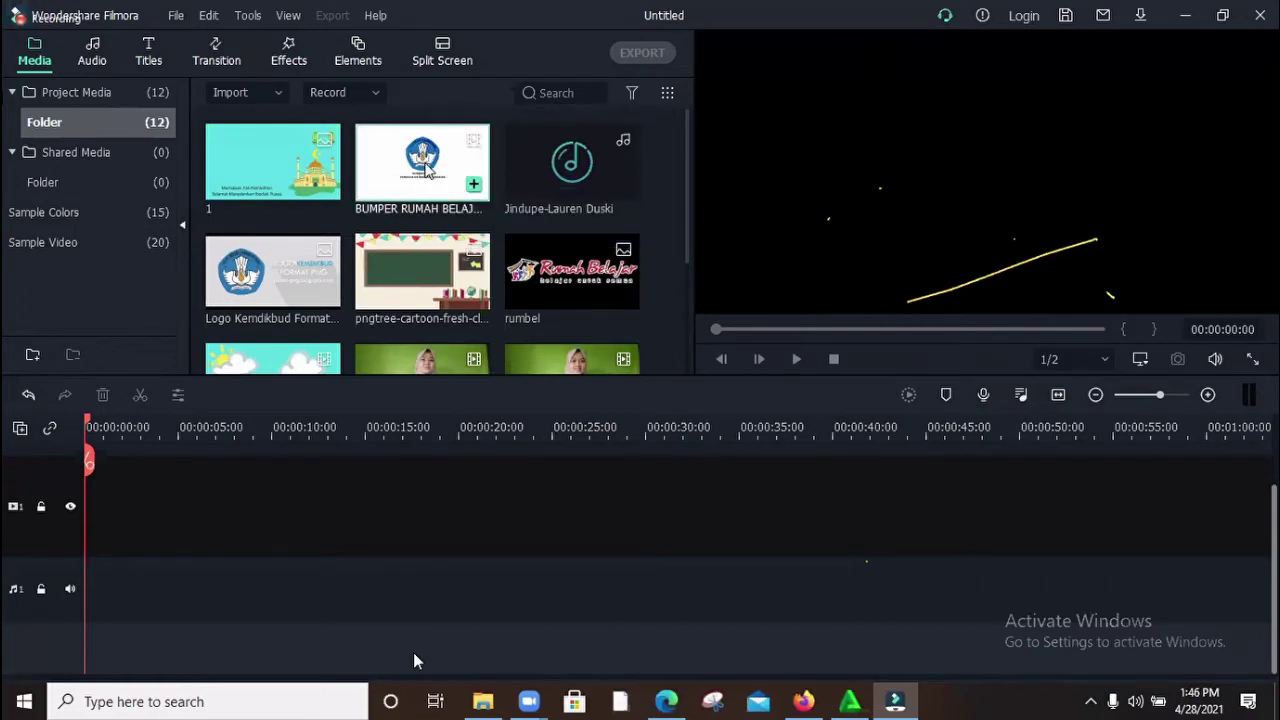
left_click_drag(428, 172, 300, 574)
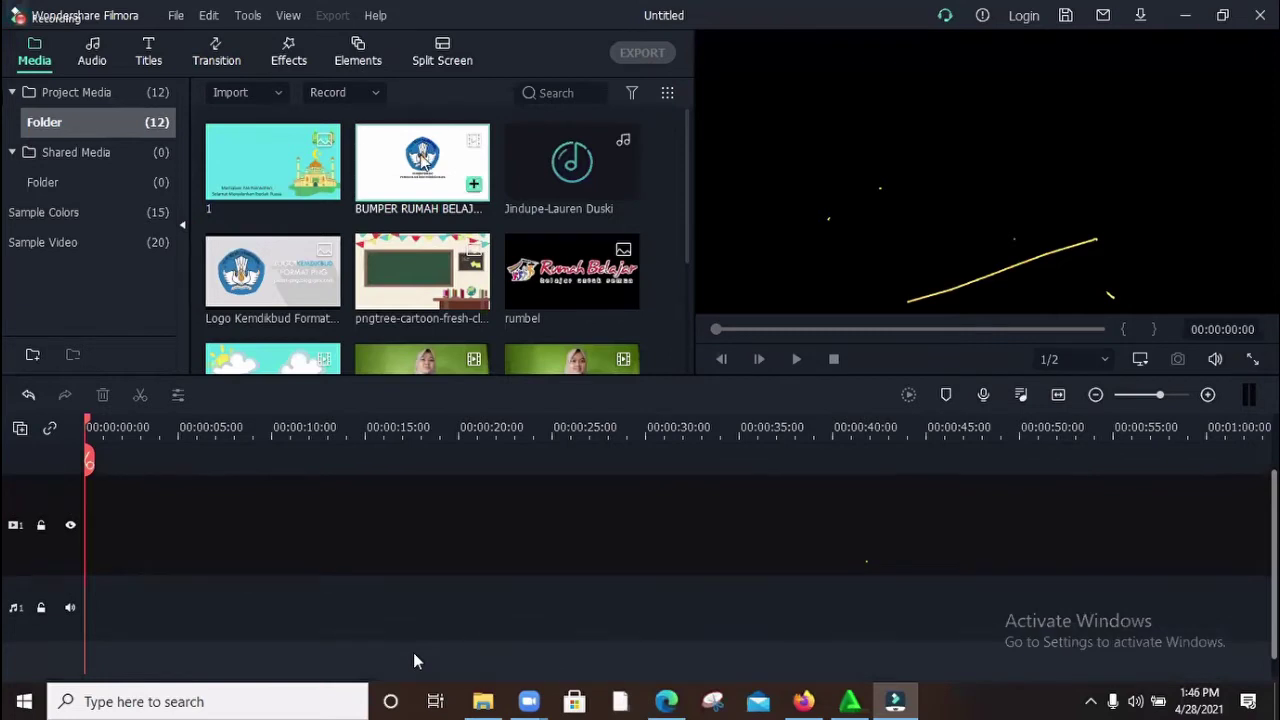
left_click_drag(421, 158, 93, 545)
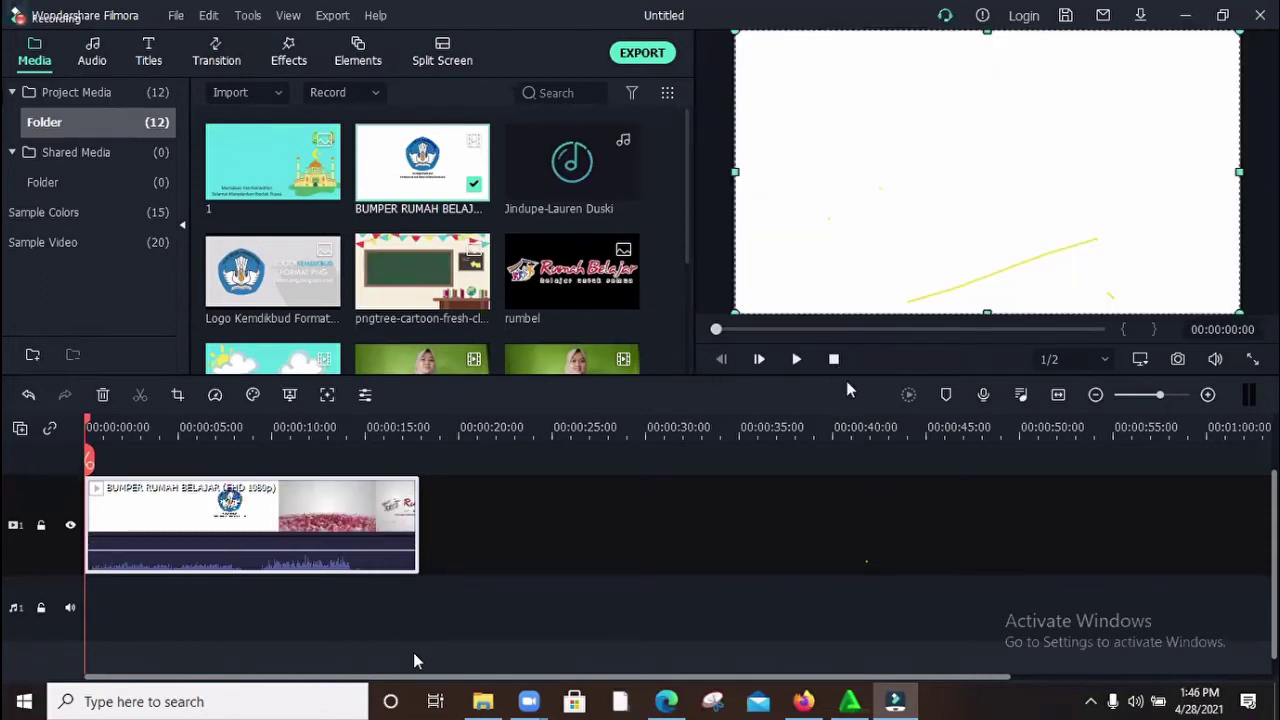
Step: Play the bumper clip in the preview, pause it and return the playhead to 00:00:00:00
left_click(795, 360)
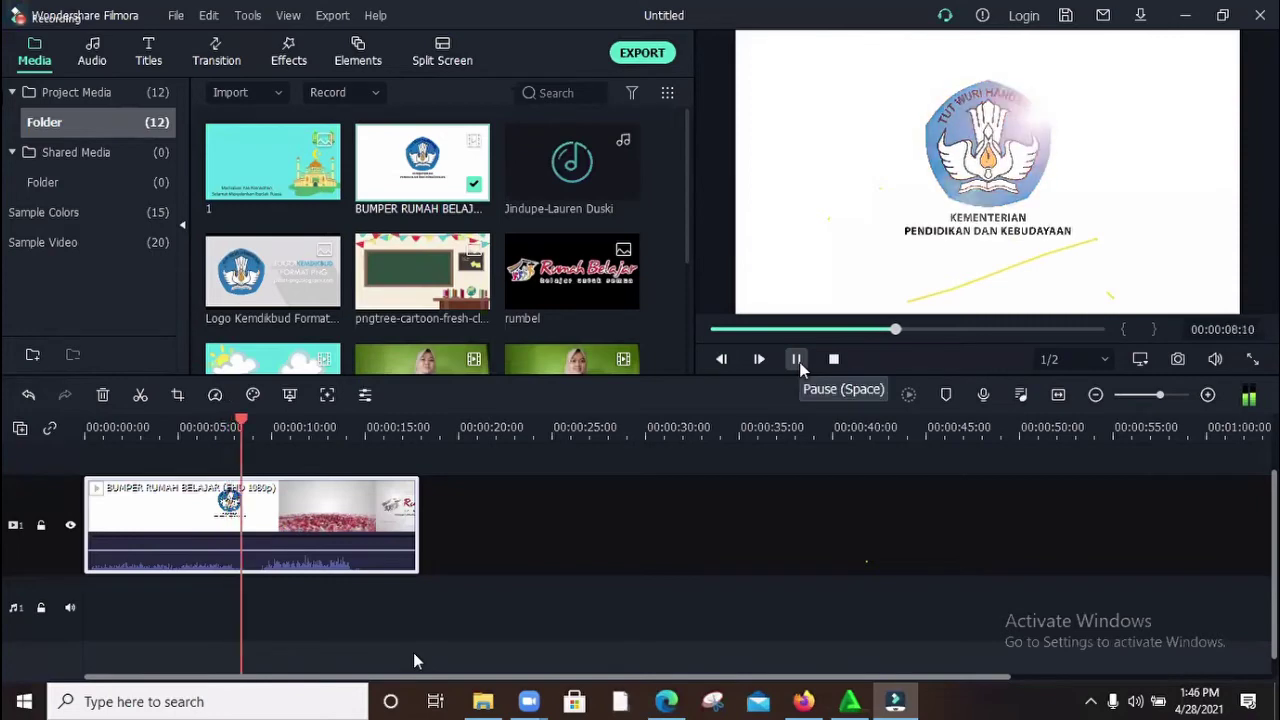
left_click(797, 360)
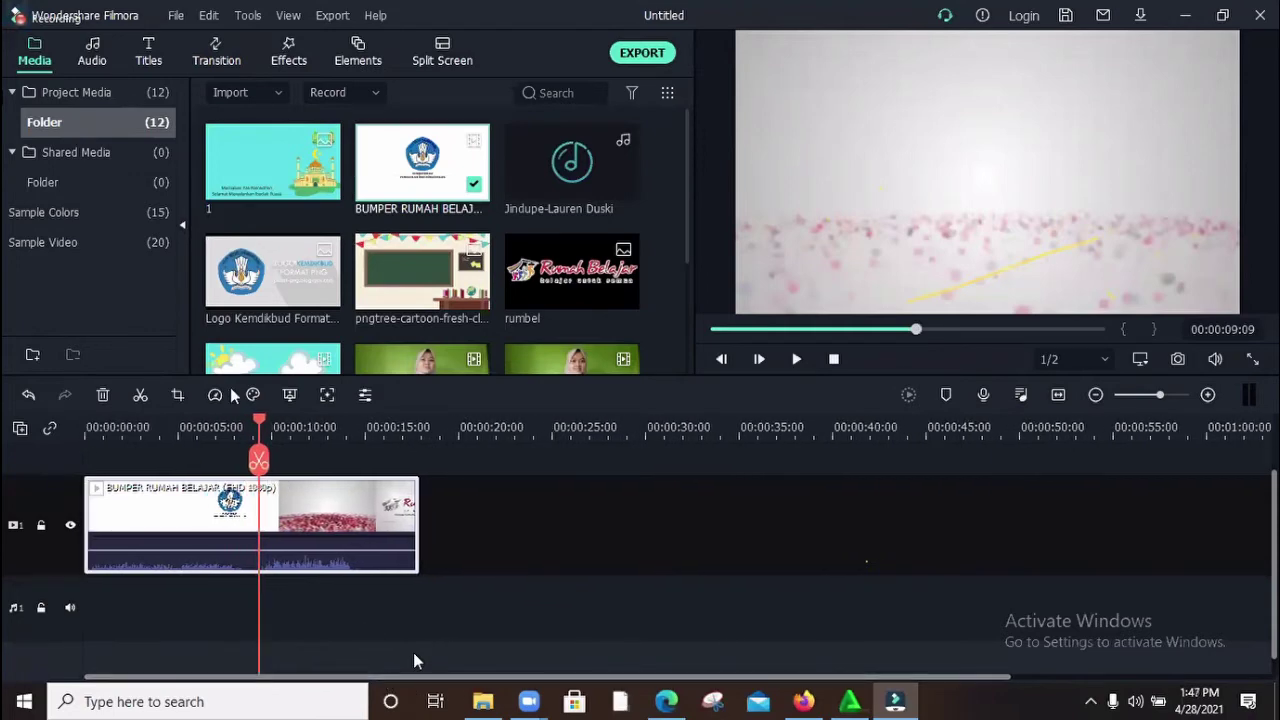
left_click_drag(262, 425, 86, 450)
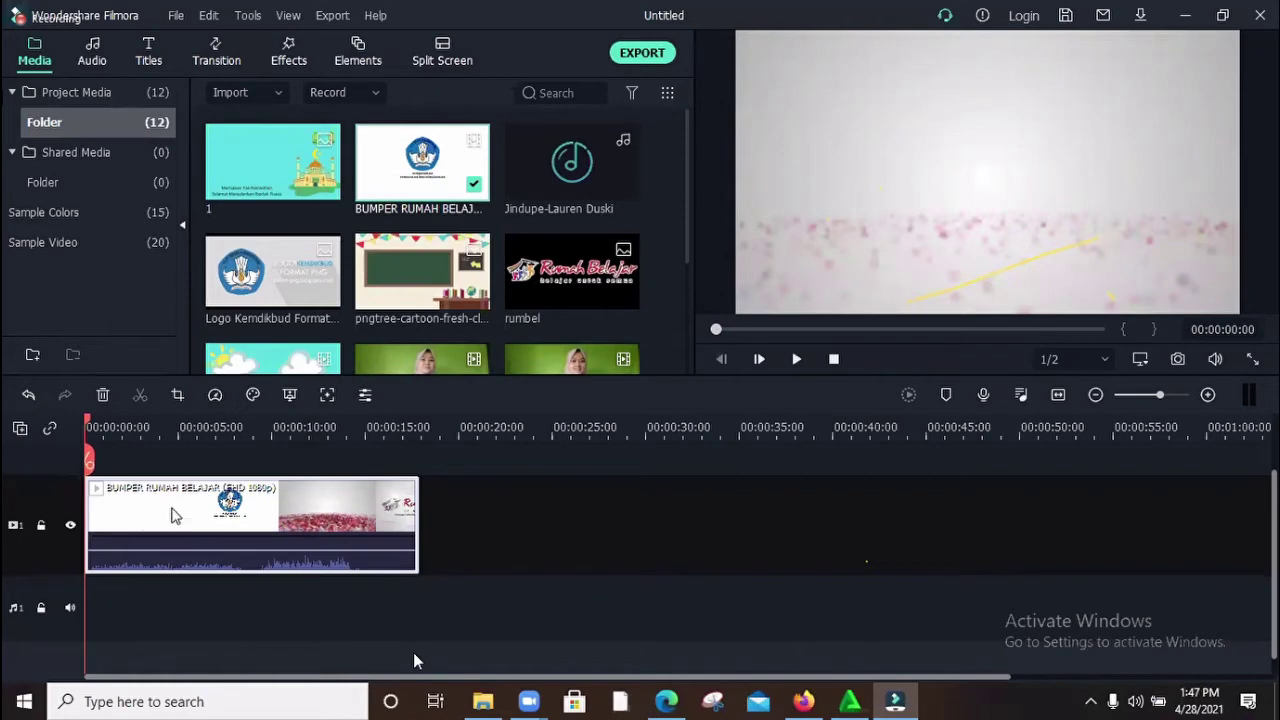
Step: Split the bumper clip on video track 1 at 00:00:10:02, where the confetti scene starts
left_click(254, 518)
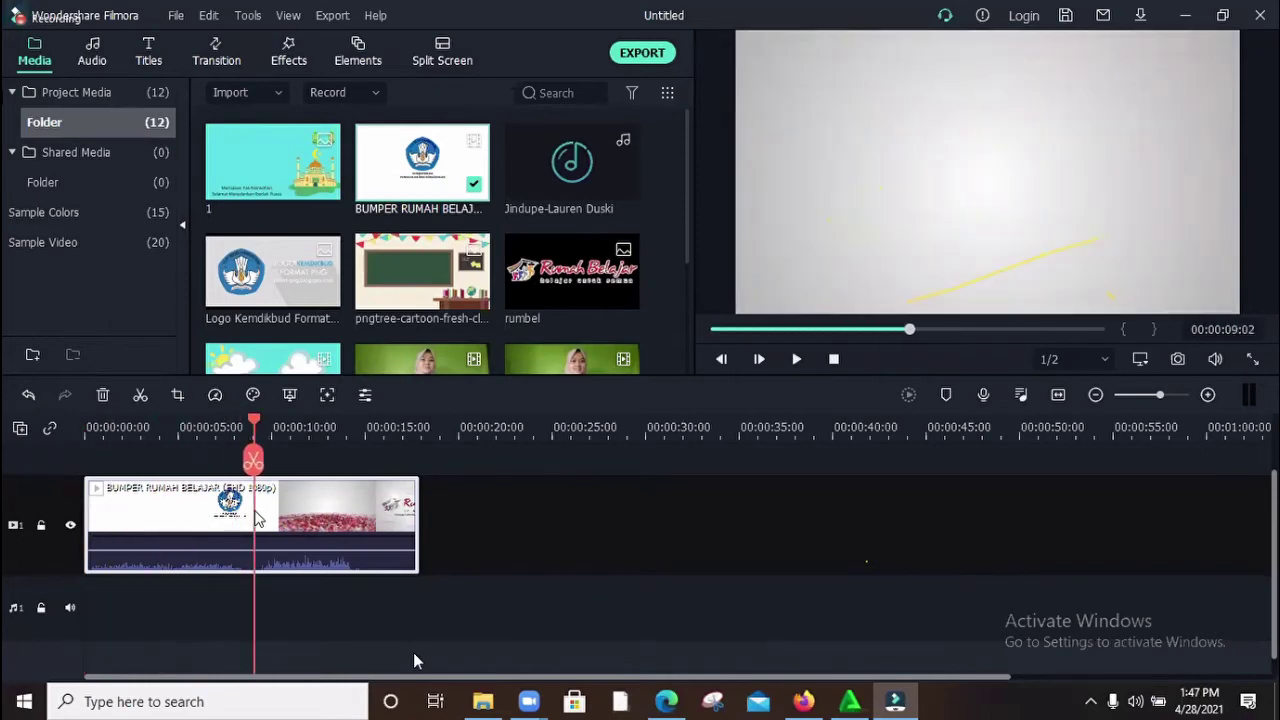
mouse_move(256, 518)
left_mouse_down()
mouse_move(242, 520)
mouse_move(277, 527)
left_mouse_up()
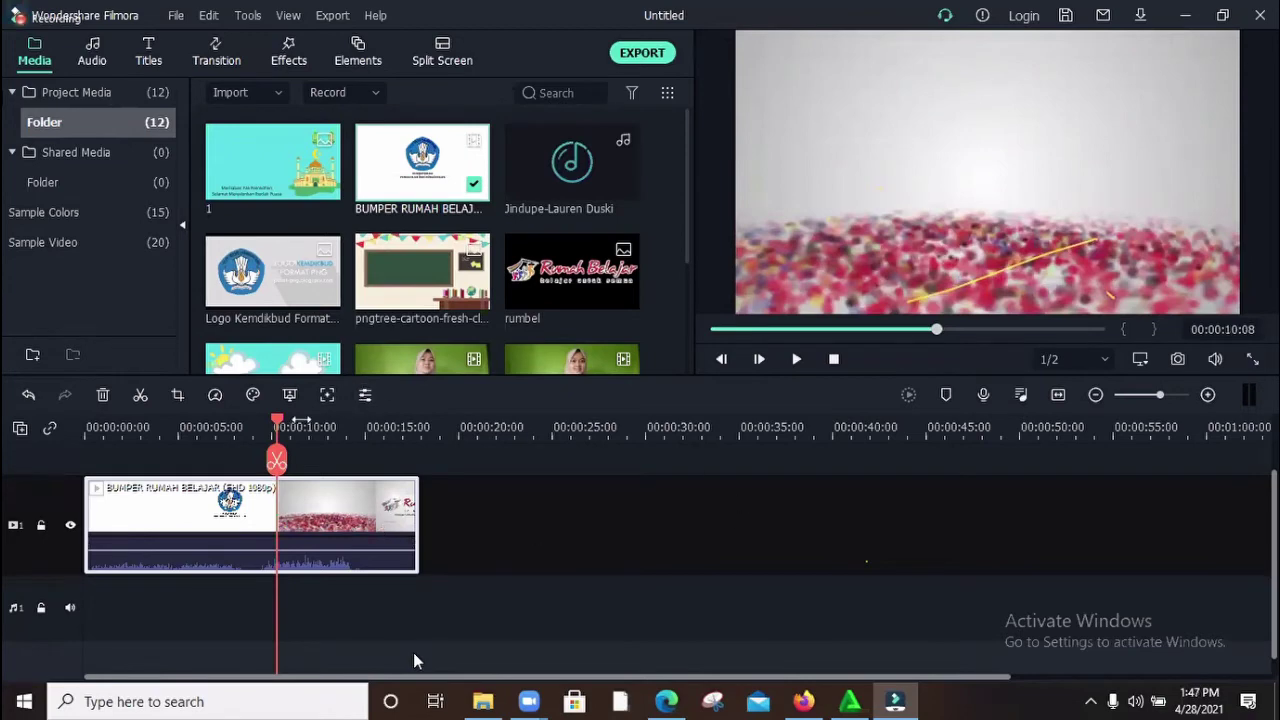
left_click_drag(281, 424, 399, 426)
left_click(378, 484)
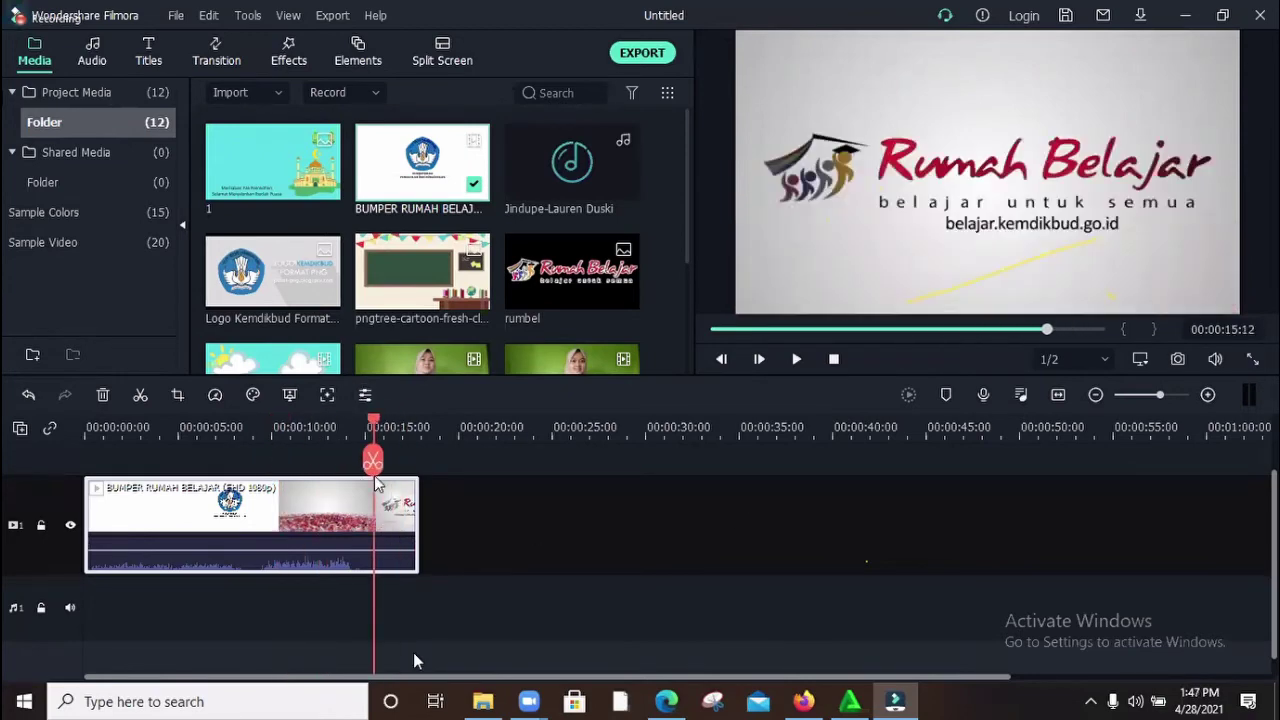
left_click(323, 490)
left_click(277, 500)
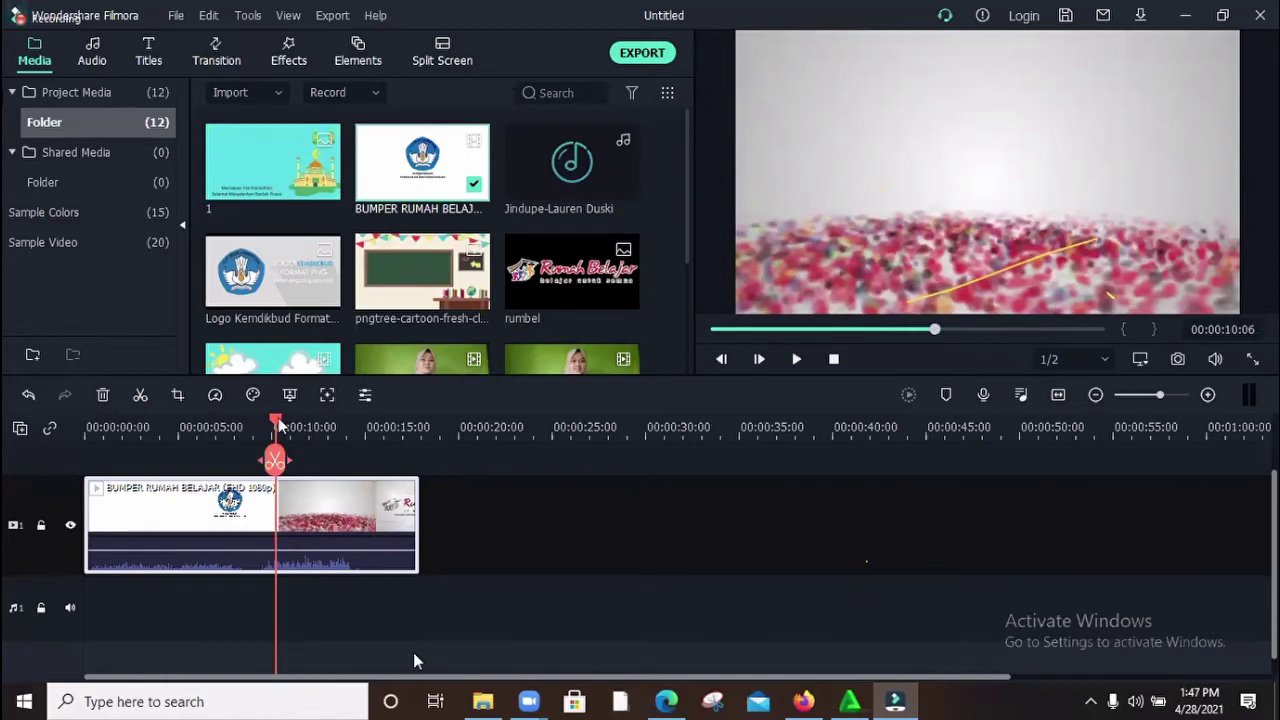
left_click_drag(276, 435, 273, 377)
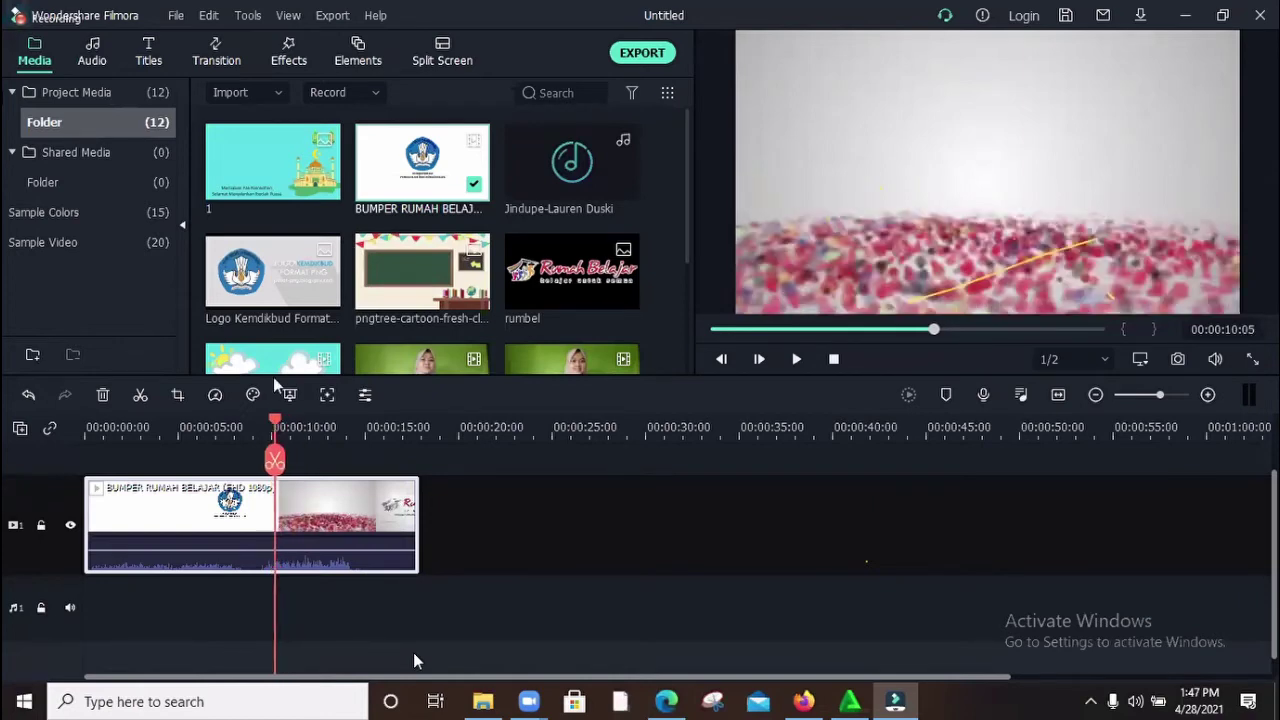
left_click_drag(280, 425, 272, 427)
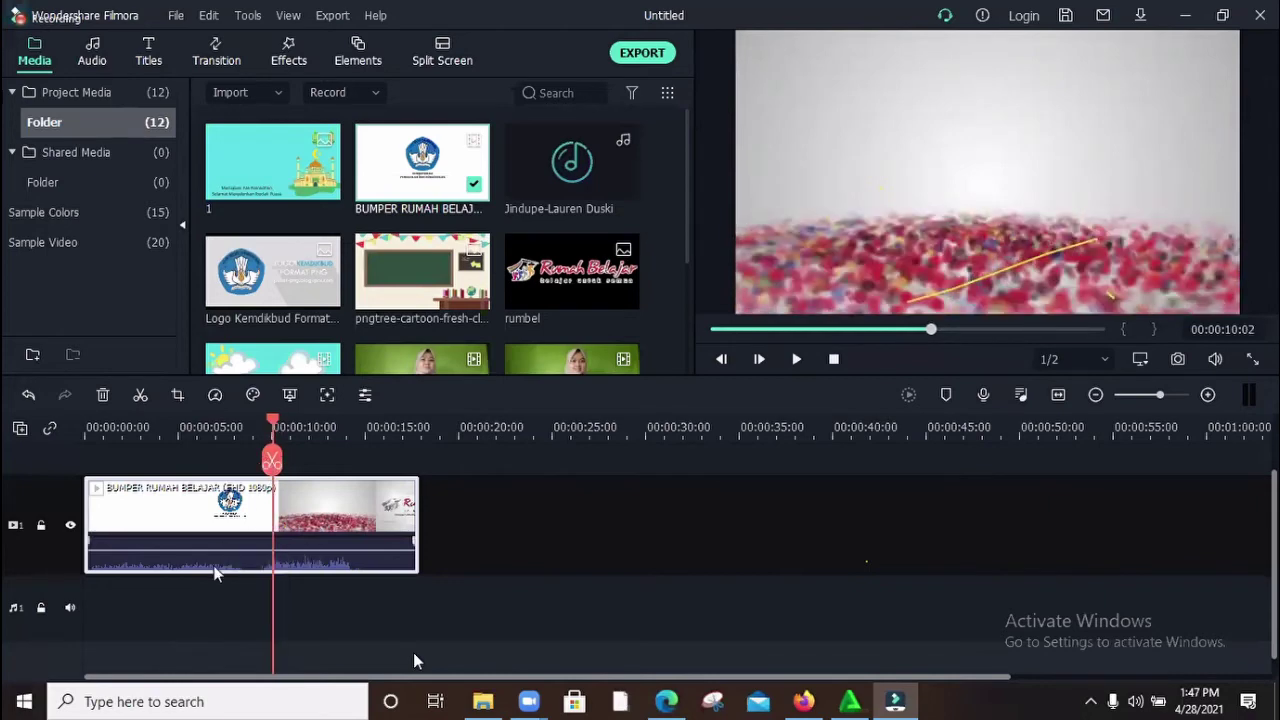
left_click(272, 462)
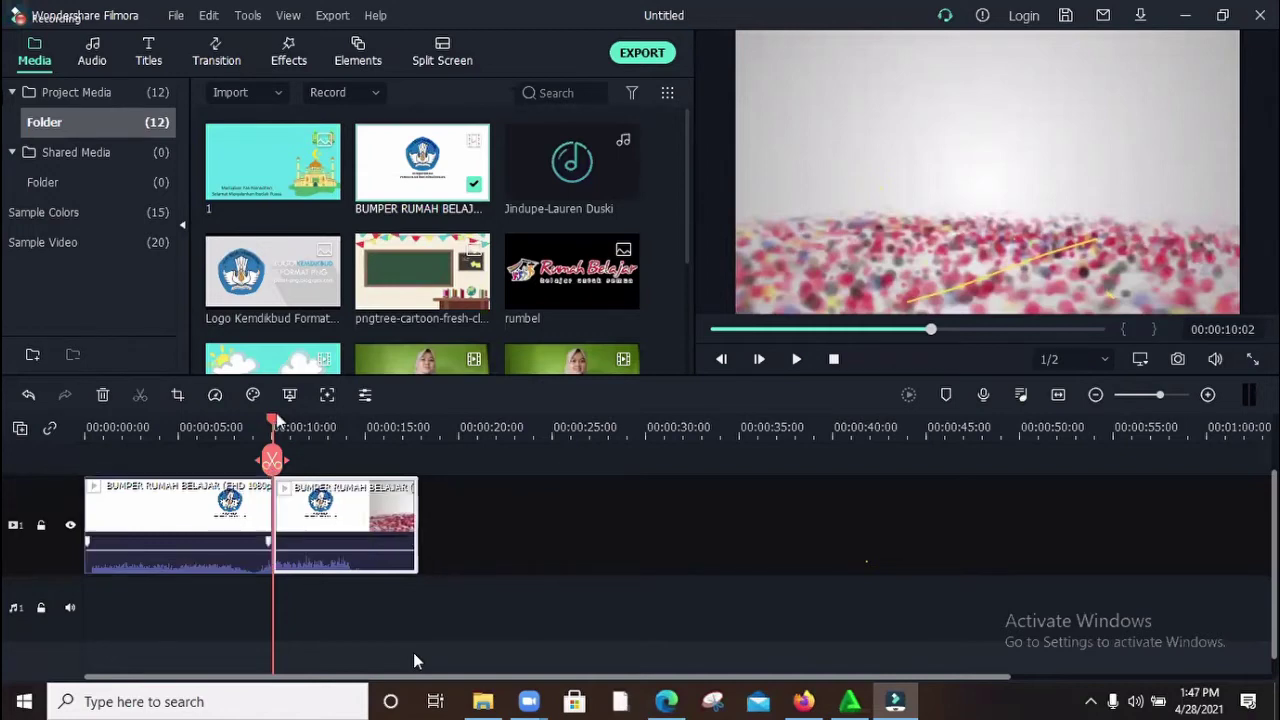
Step: Split the first part of the bumper at 00:00:09:07 and delete the short piece between the two cuts
left_click_drag(278, 422, 222, 430)
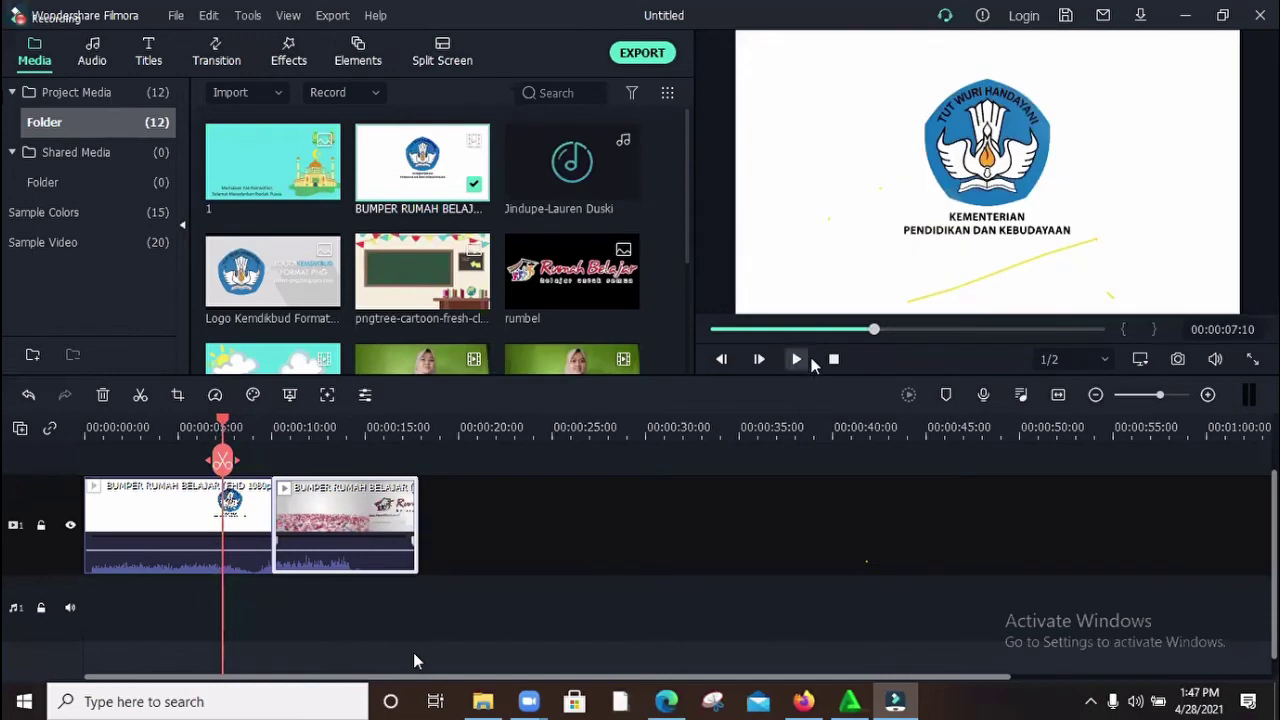
left_click(798, 362)
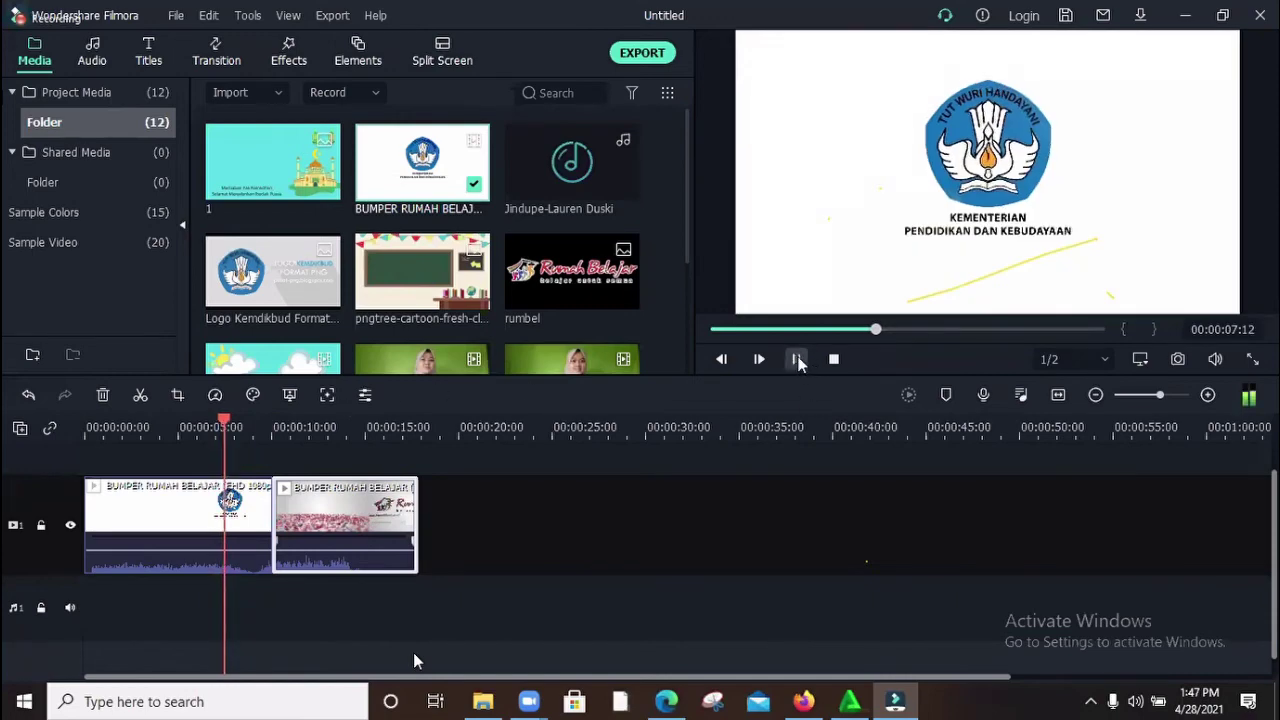
left_click(798, 362)
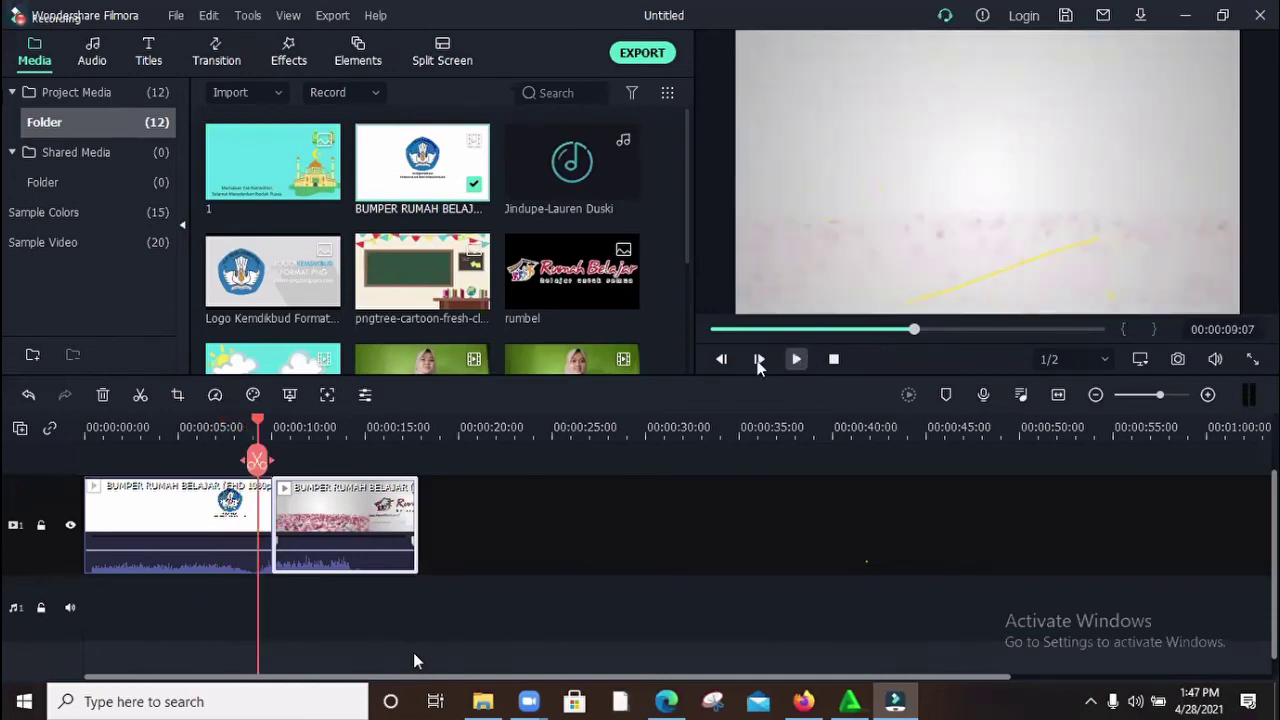
left_click(257, 461)
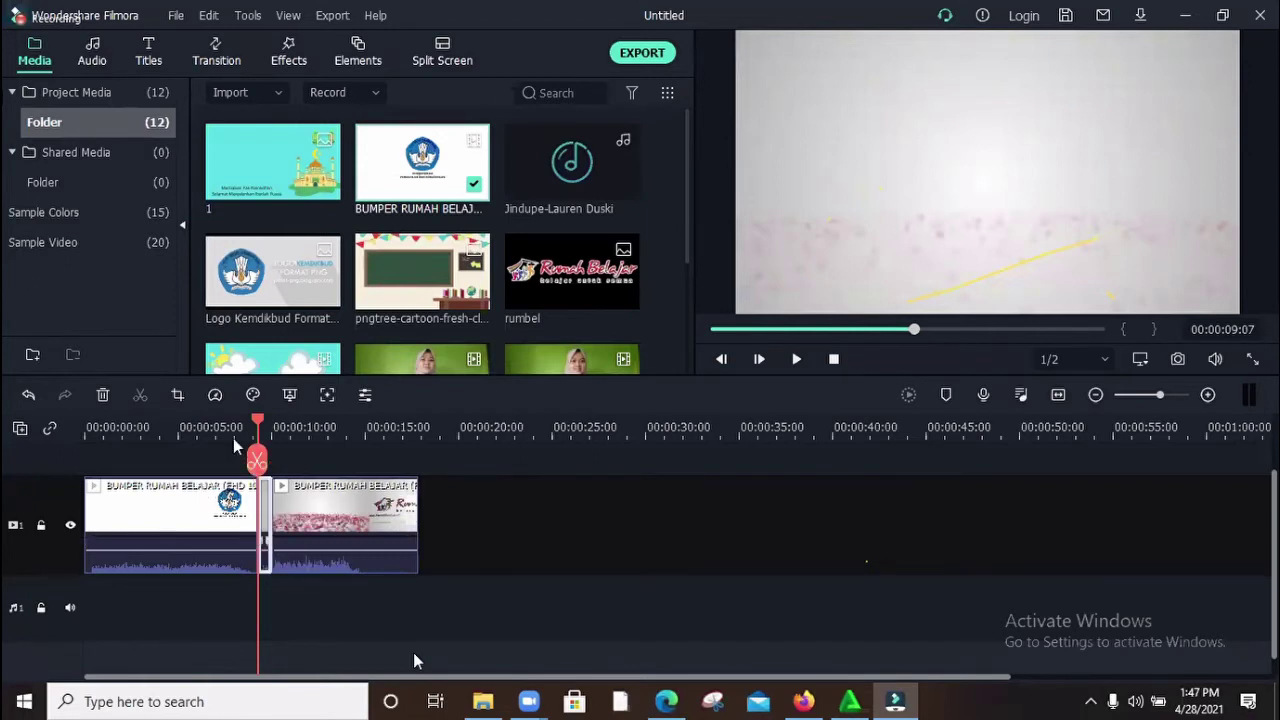
left_click_drag(258, 421, 237, 421)
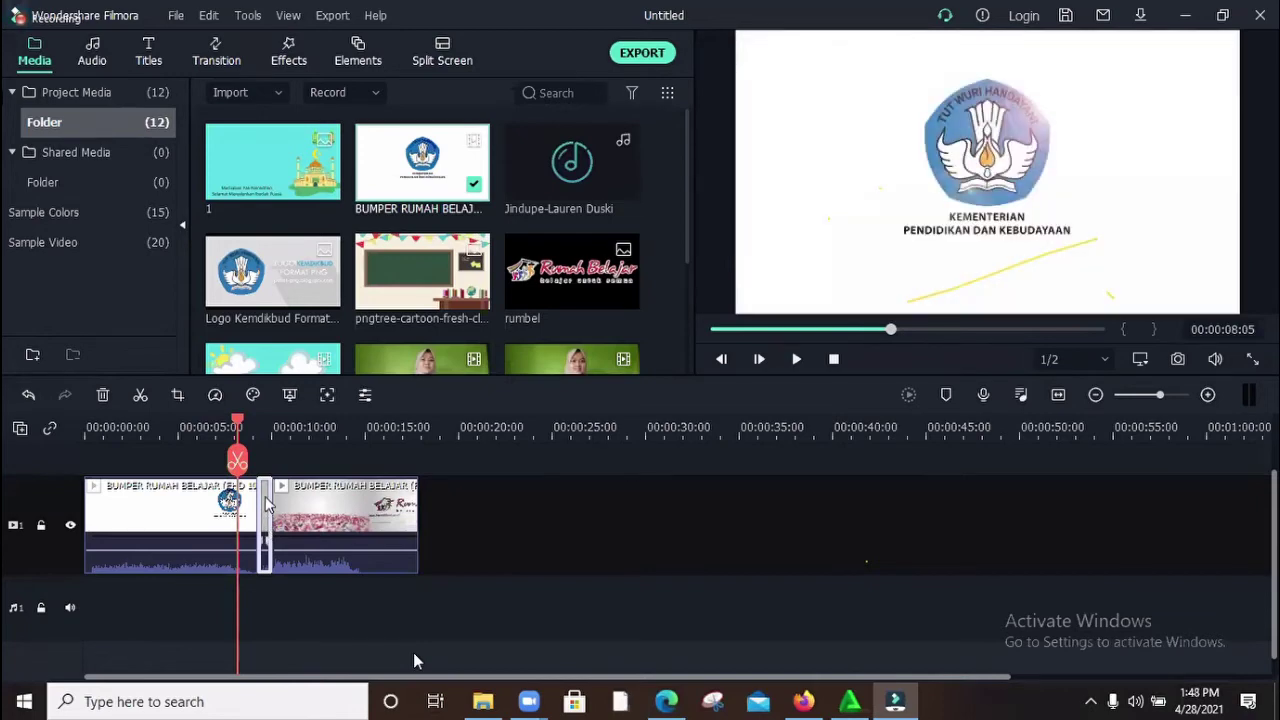
key("Delete")
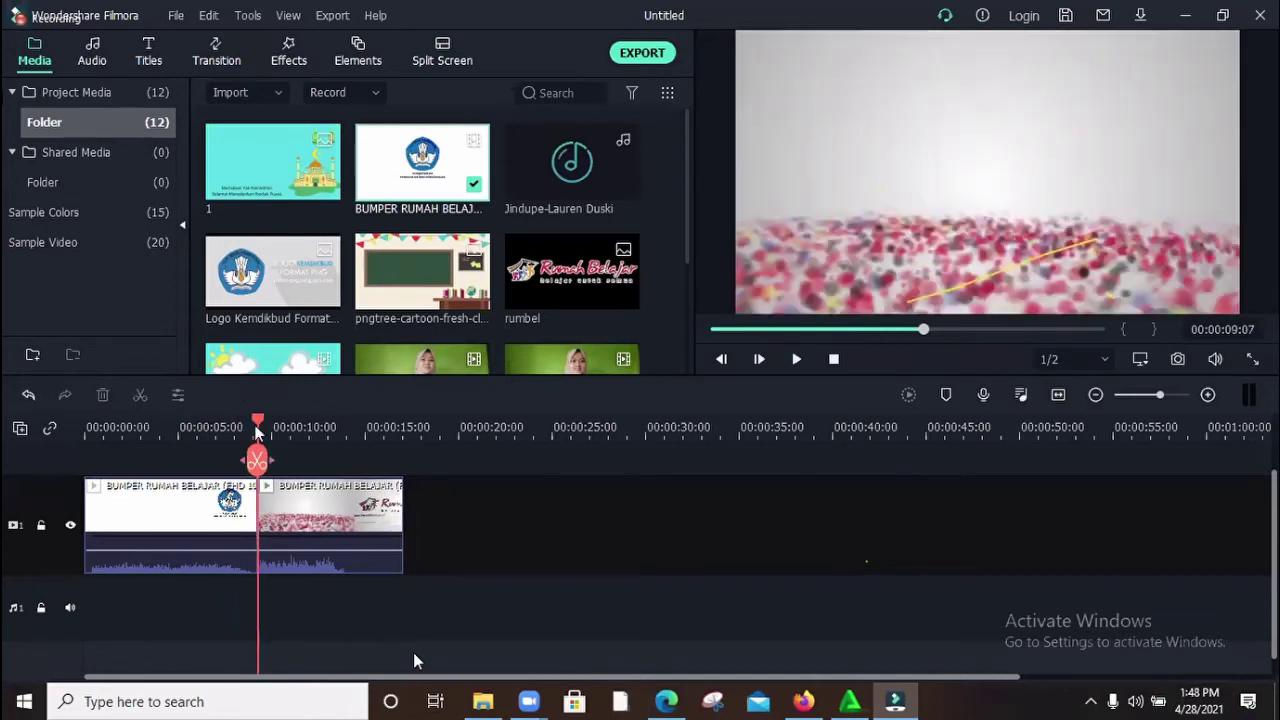
Step: Play back the shortened bumper and undo the deletion and both splits
left_click_drag(114, 444, 85, 446)
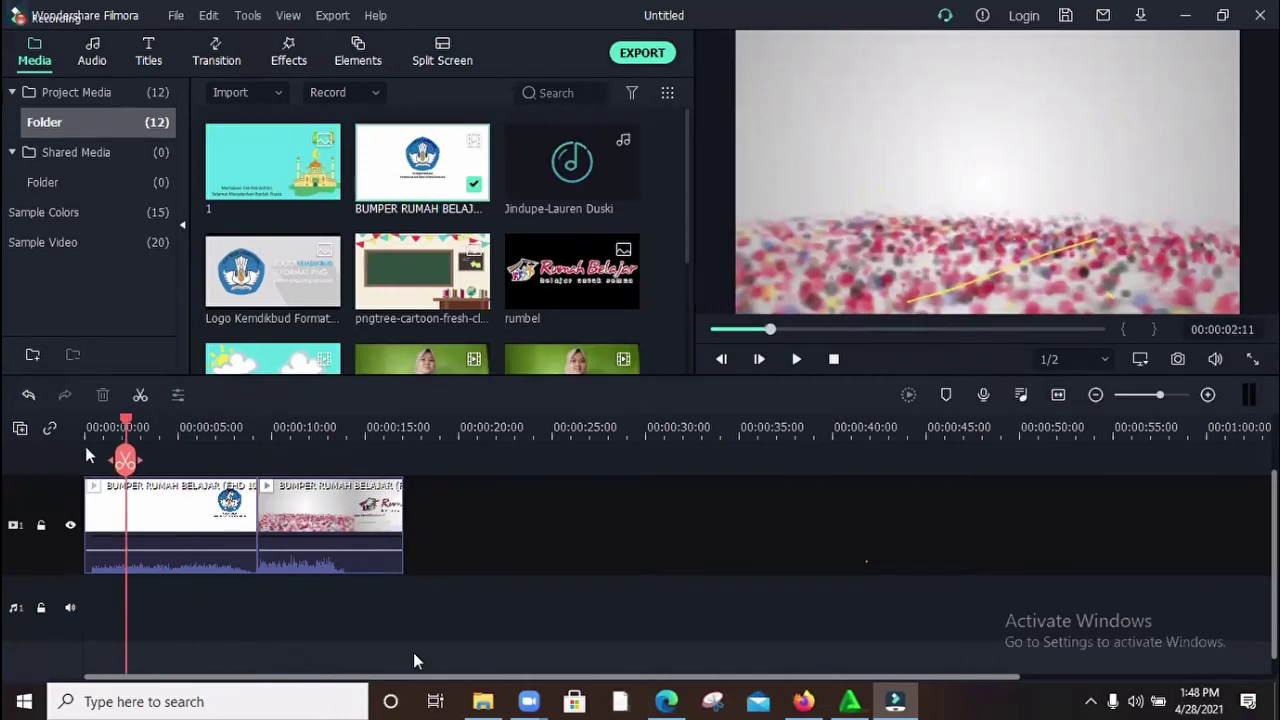
left_click(795, 359)
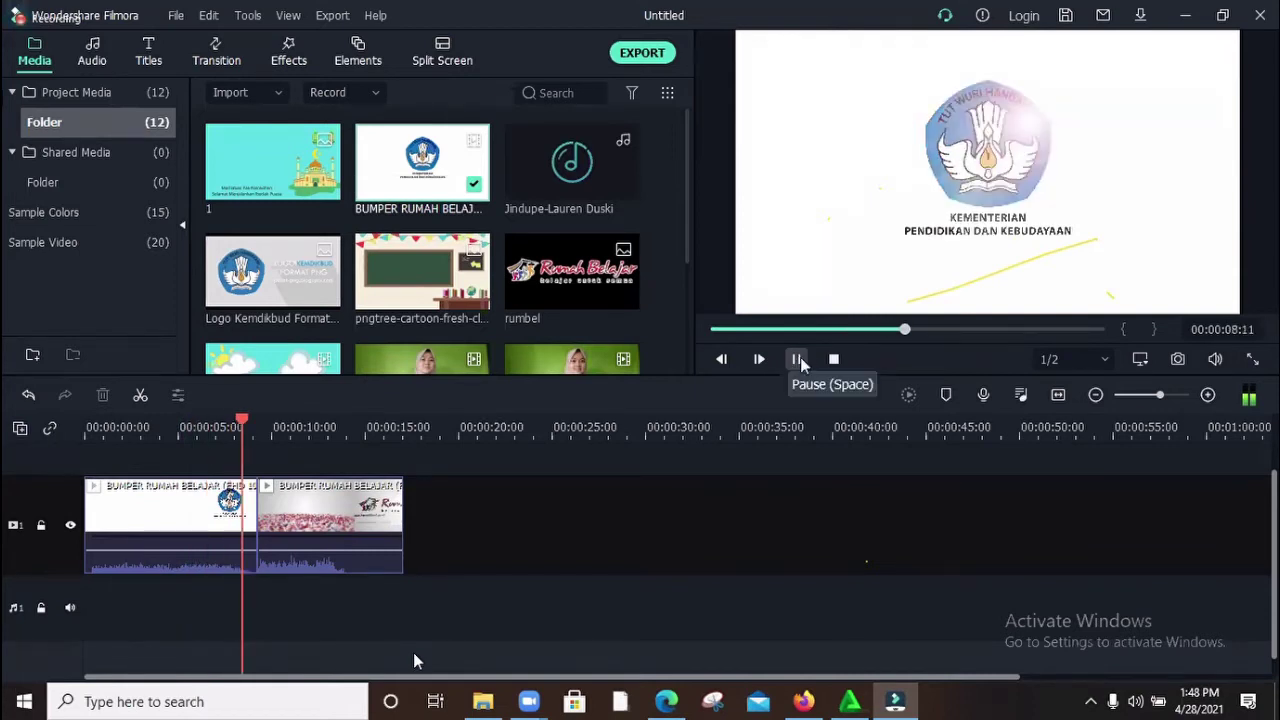
left_click(797, 360)
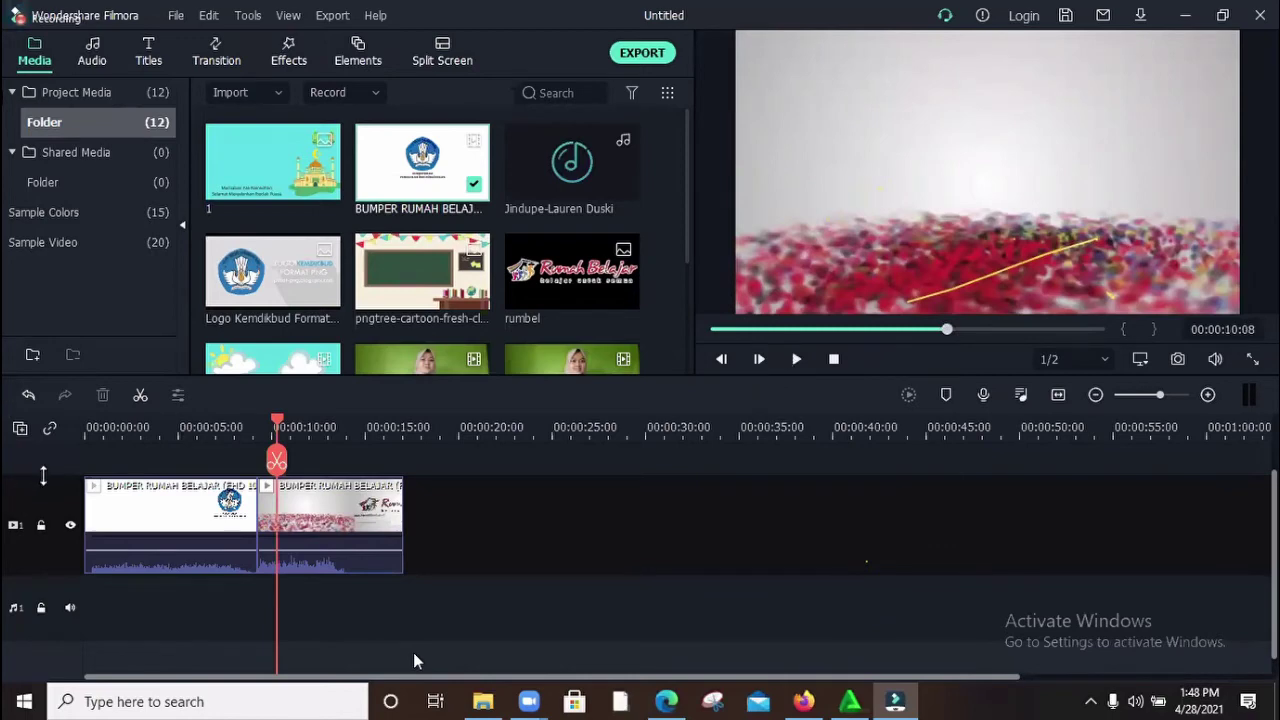
left_click(27, 397)
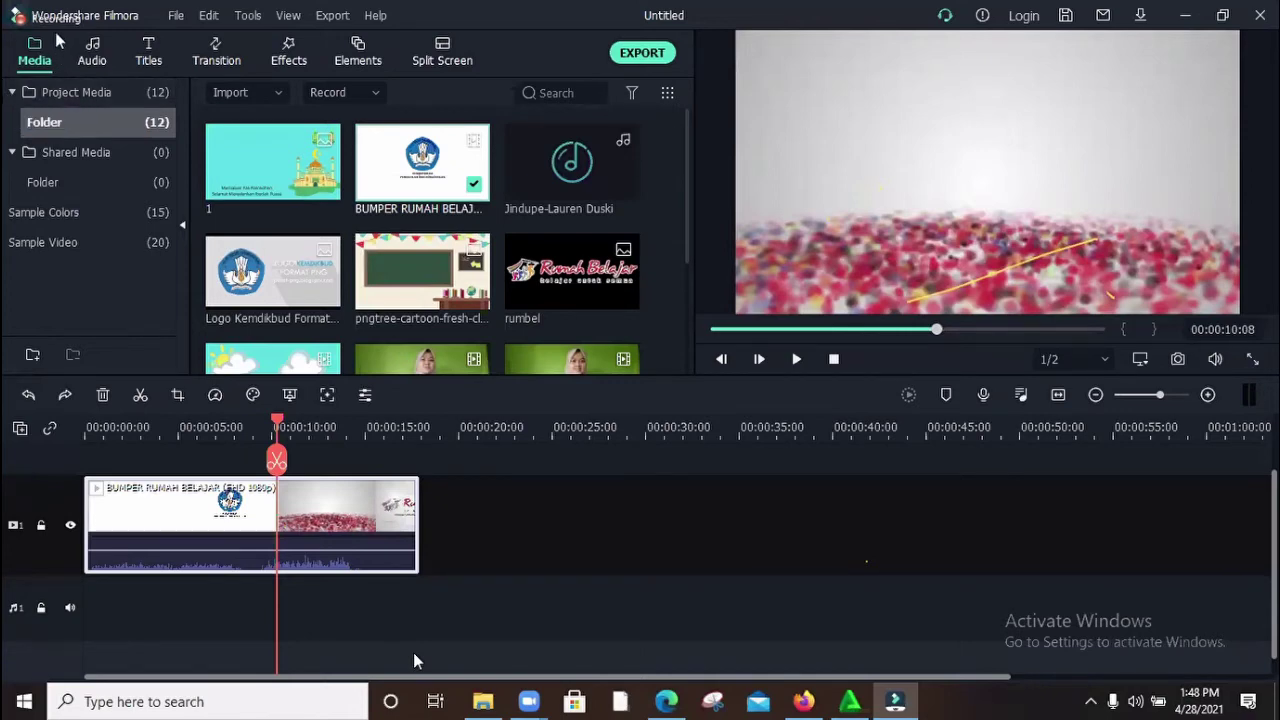
Step: Look through the Audio, Titles, Transition and Effects libraries
left_click(97, 52)
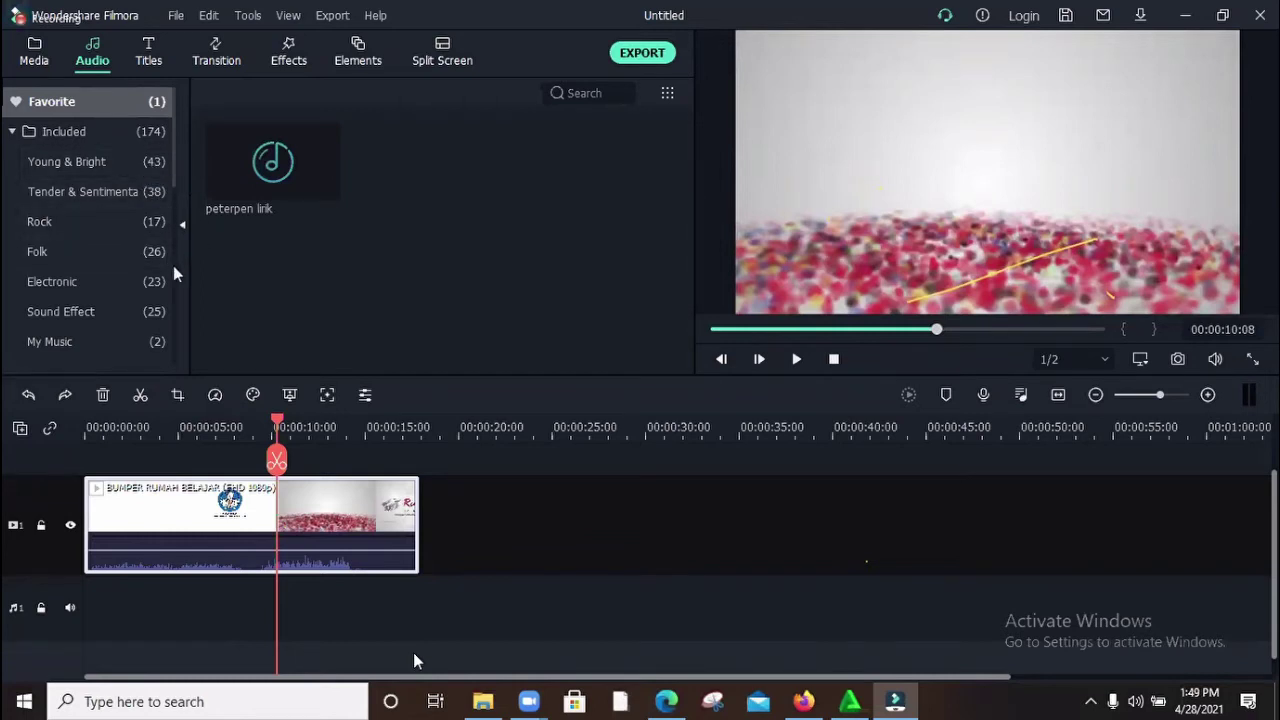
left_click(150, 64)
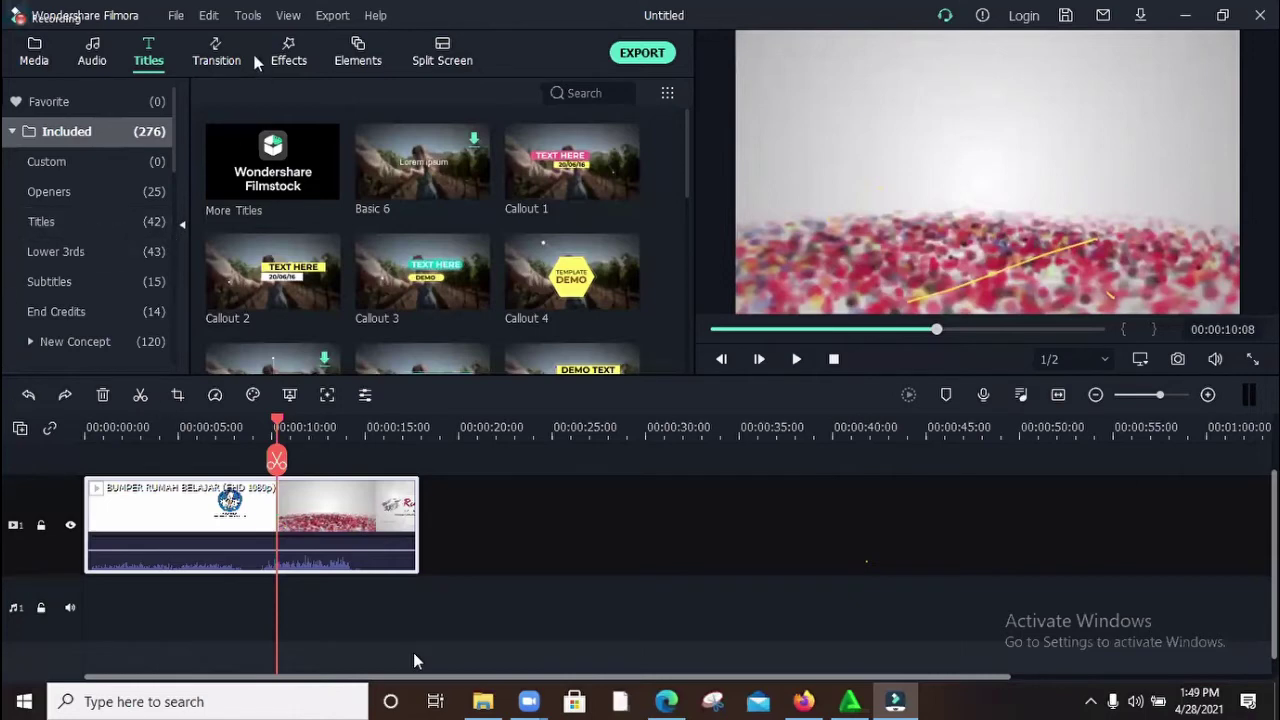
left_click(225, 54)
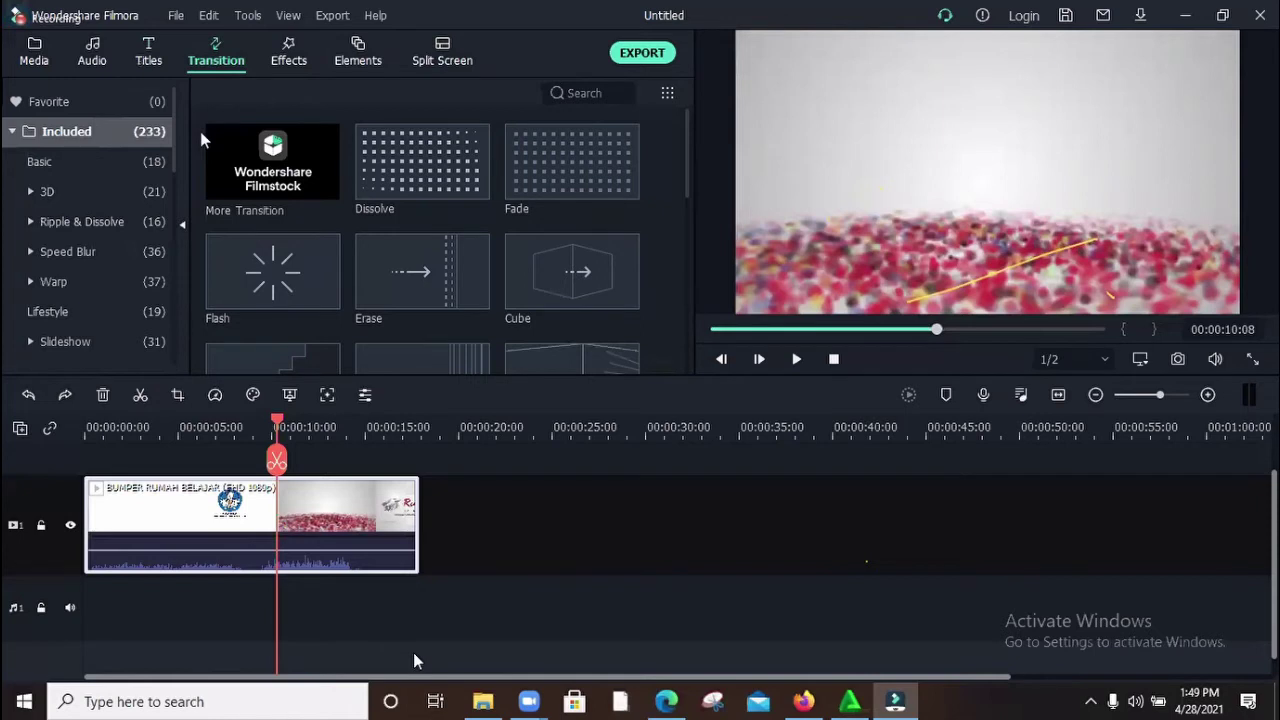
left_click(287, 62)
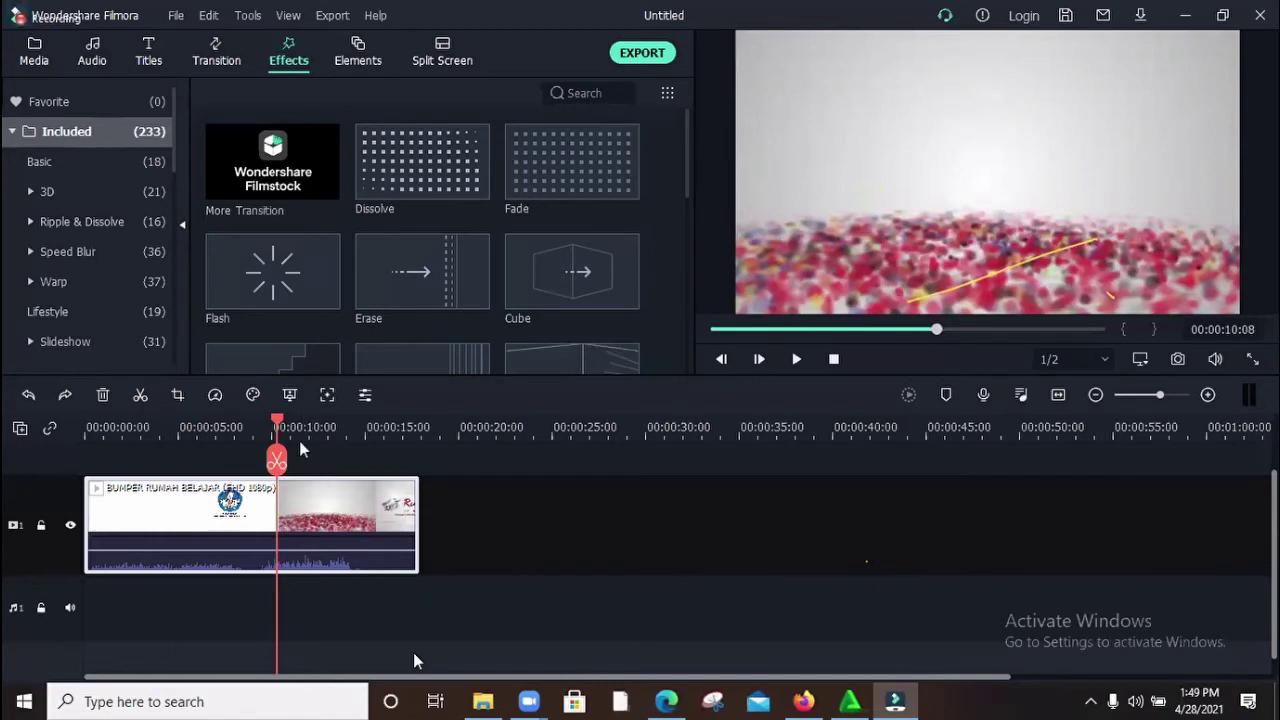
Step: Place the pngtree classroom background on video track 1 directly after the bumper, at 00:00:17:21
left_click(420, 460)
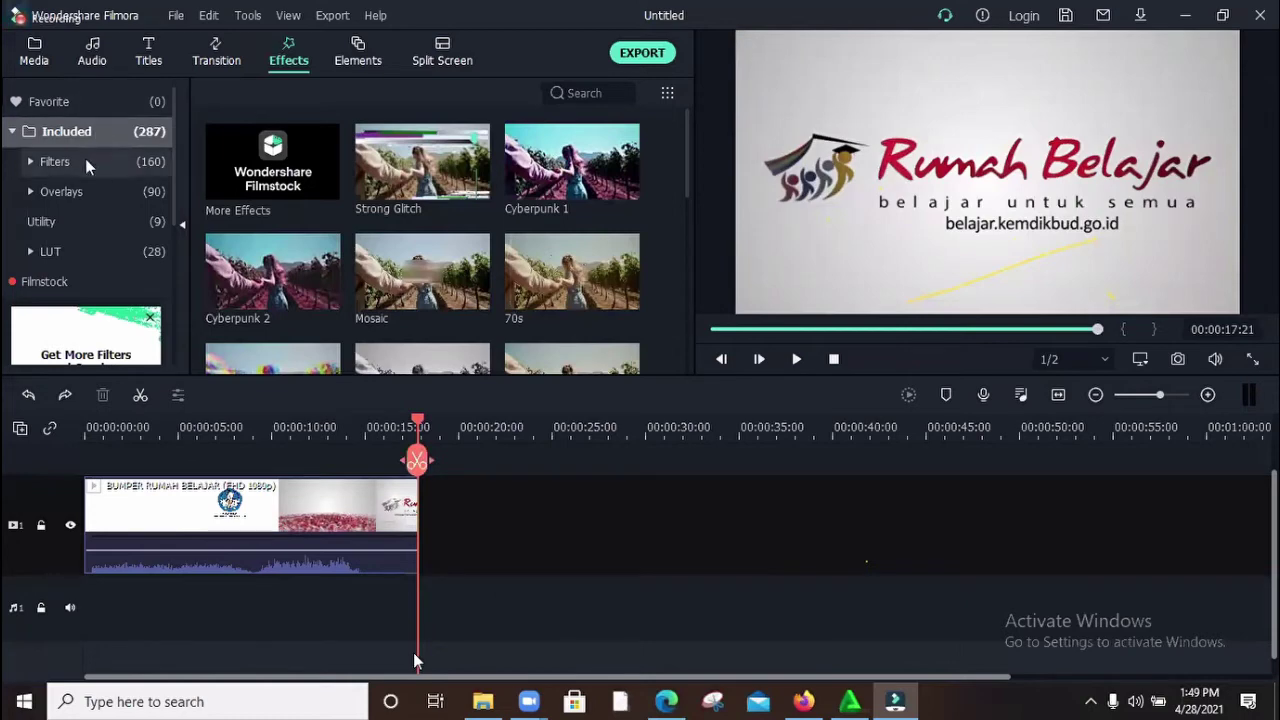
left_click(38, 62)
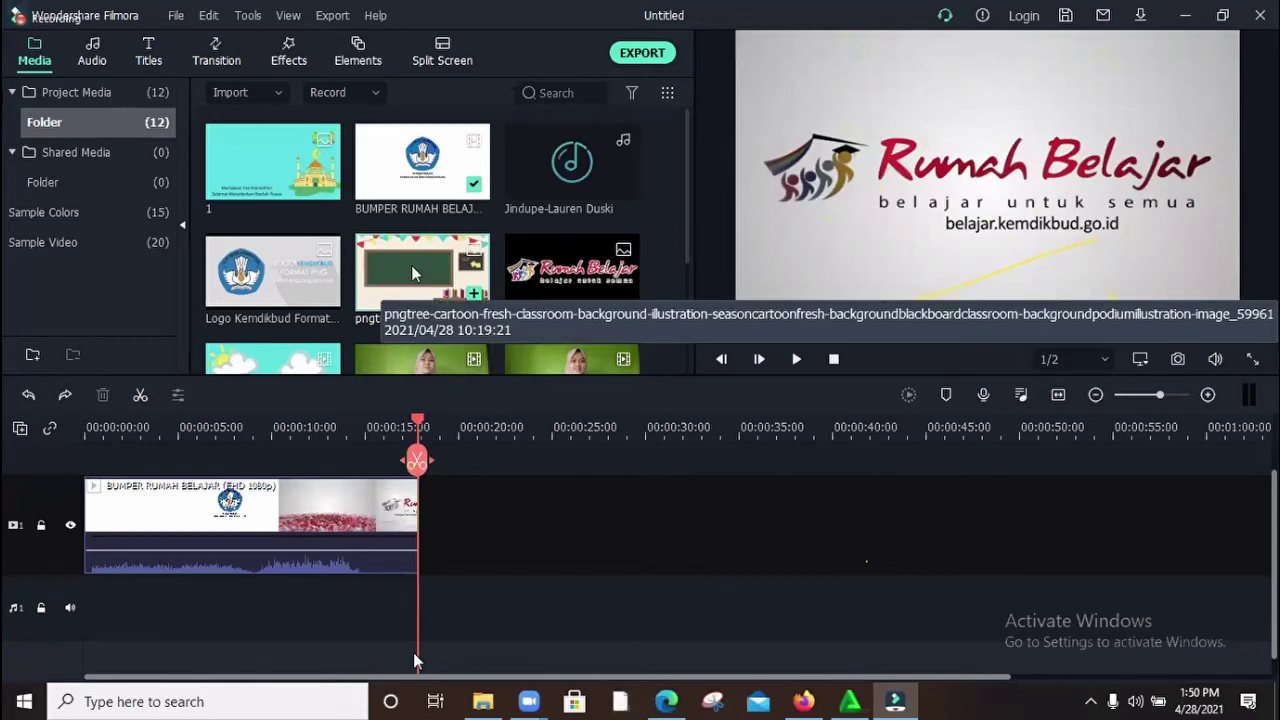
left_click_drag(418, 318, 422, 533)
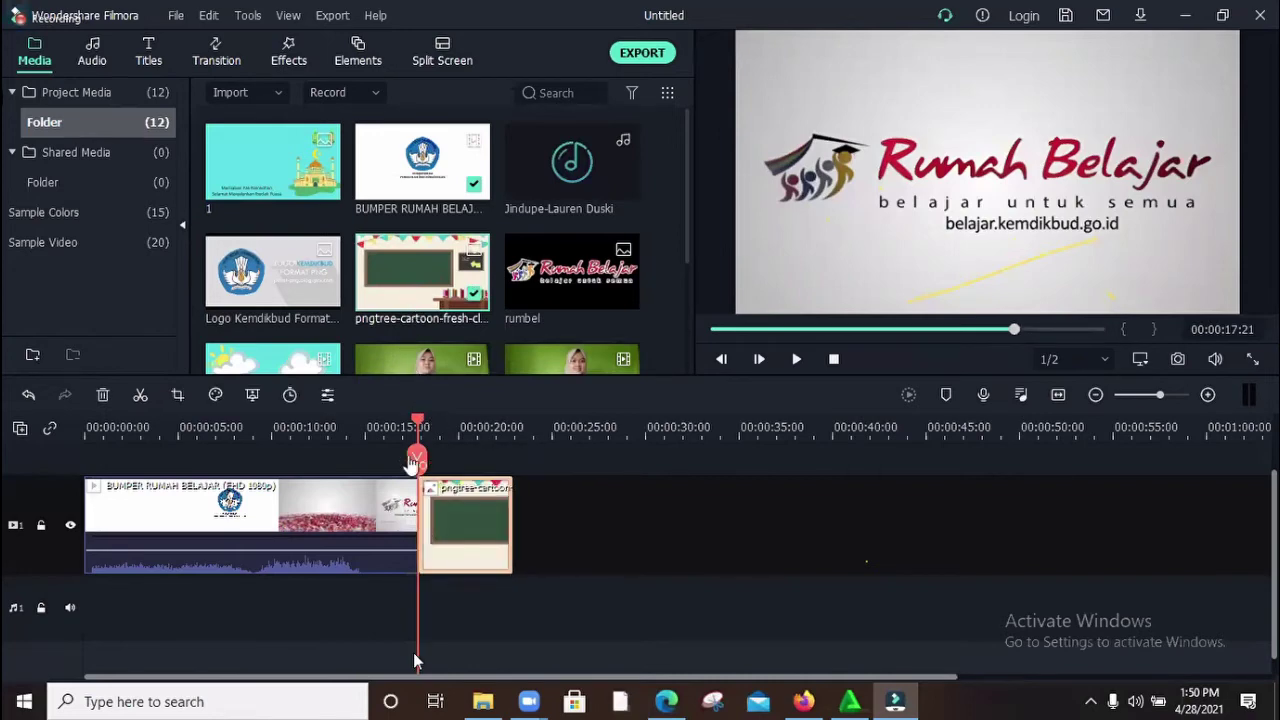
Step: Extend the classroom background's end to about 47 seconds on the timeline and set the playhead to 00:00:18:06
left_click(455, 440)
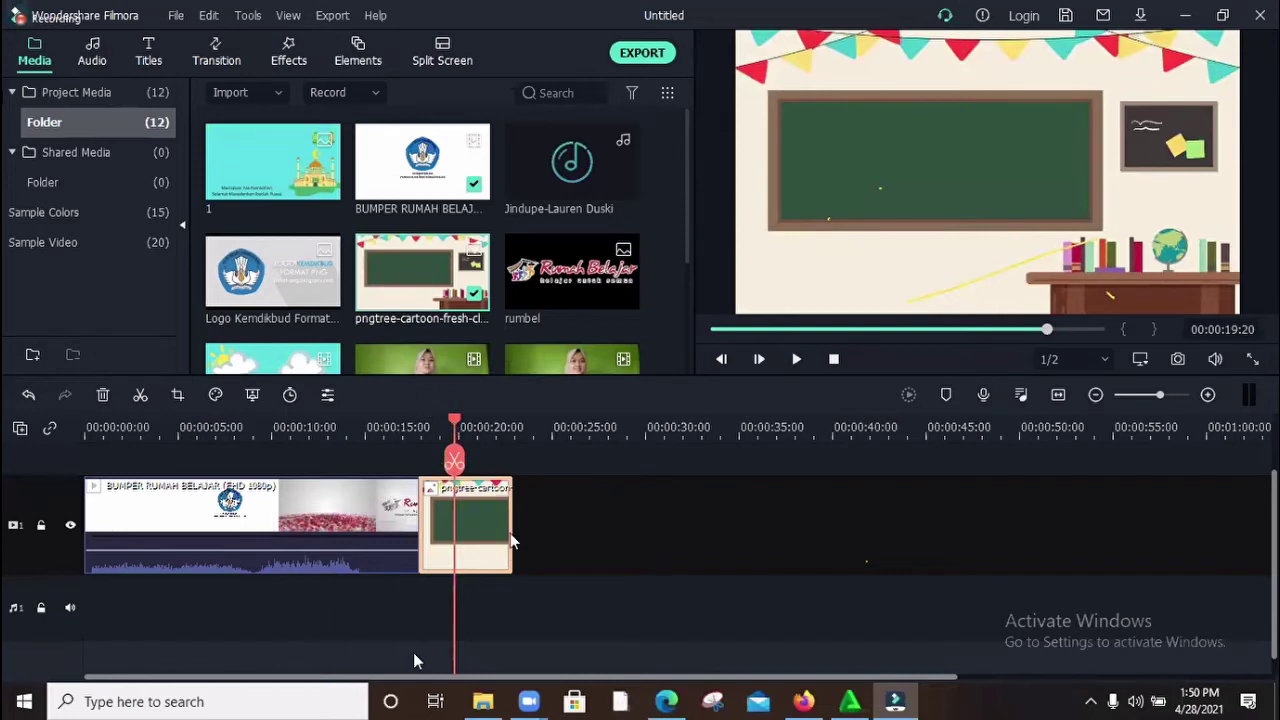
left_click_drag(512, 538, 510, 534)
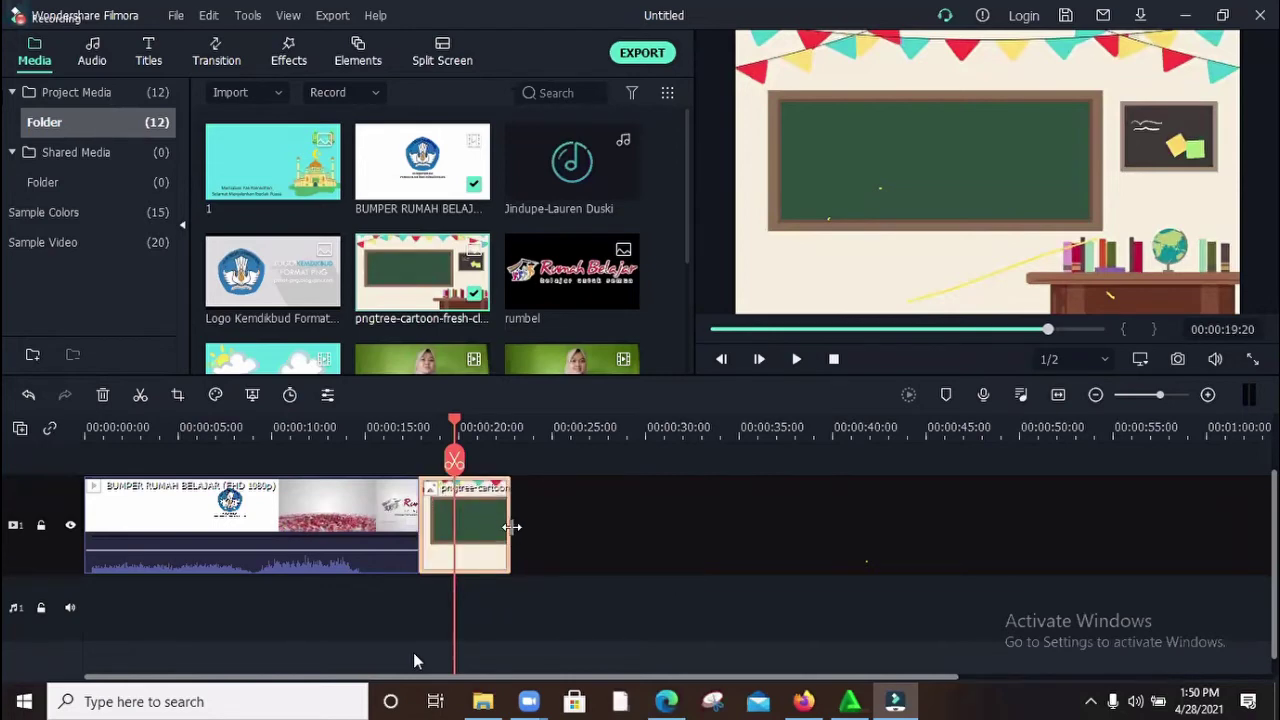
left_click_drag(511, 530, 957, 531)
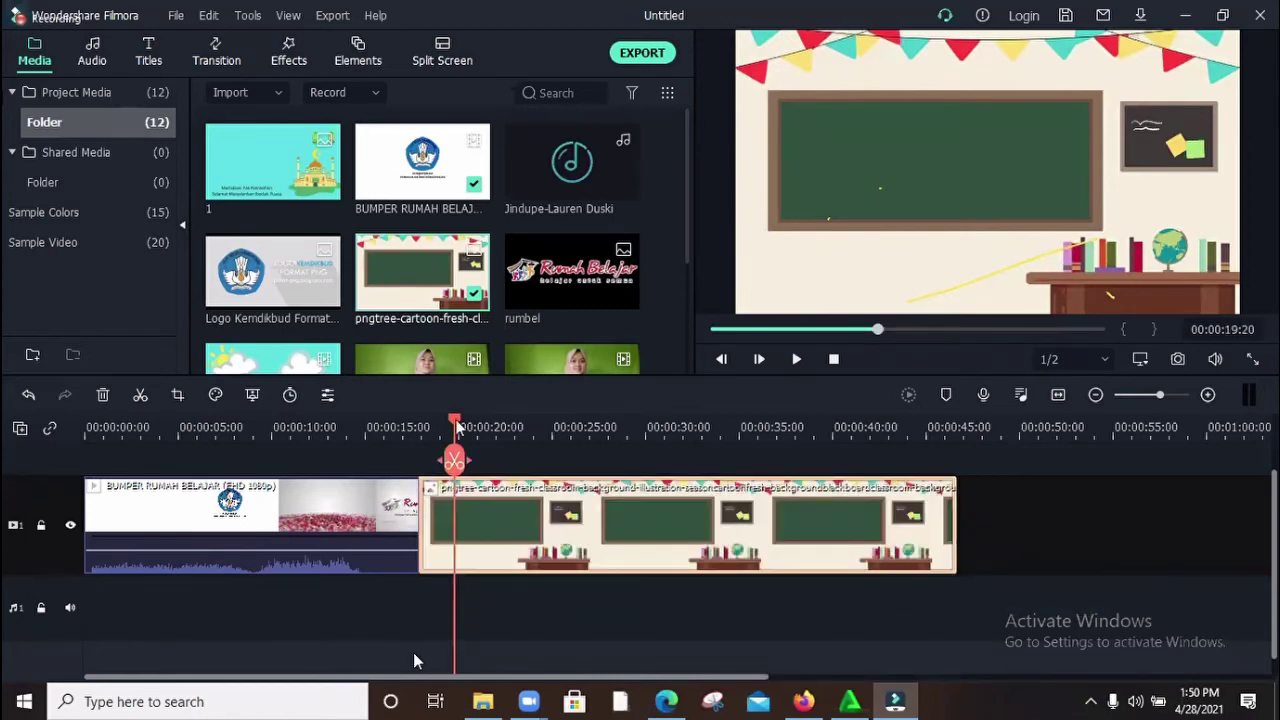
left_click_drag(449, 423, 425, 421)
Step: Try the Logo Kemdikbud image on video track 2 above the start of the classroom background, and delete it again
scroll(563, 487, "up", 1)
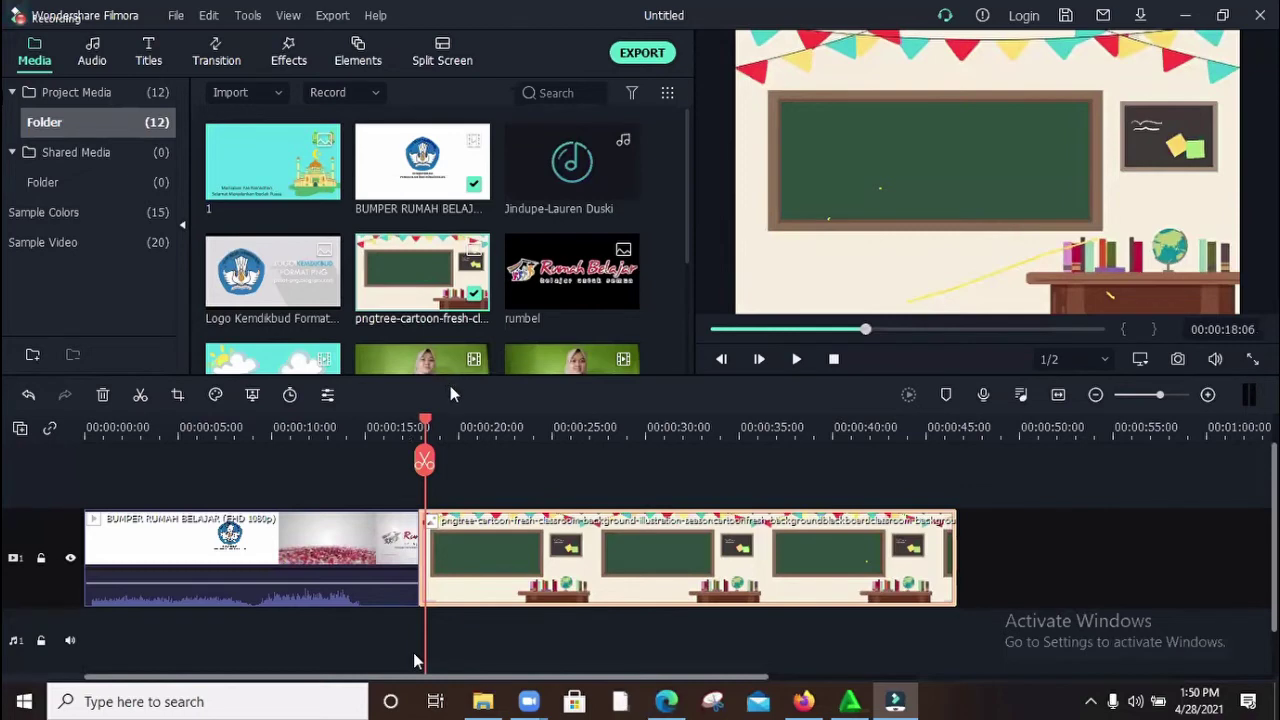
mouse_move(458, 316)
scroll(450, 300, "down", 2)
scroll(431, 252, "up", 2)
mouse_move(323, 323)
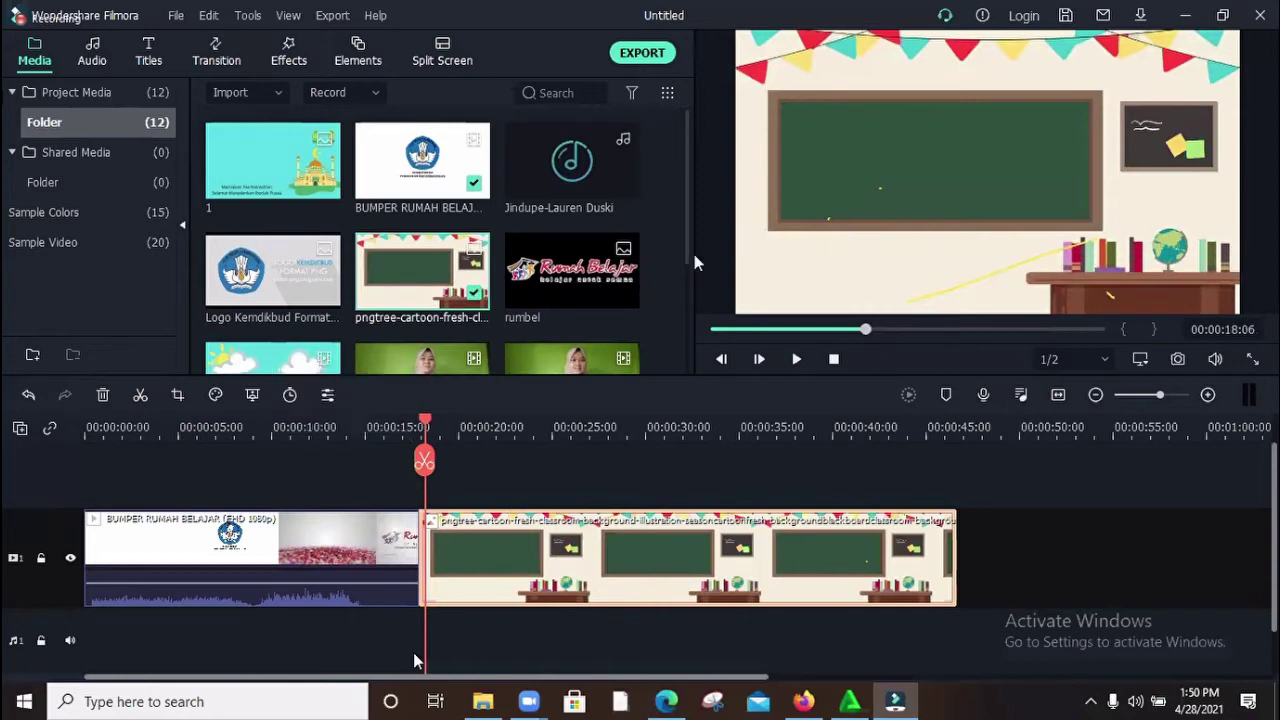
left_click(250, 281)
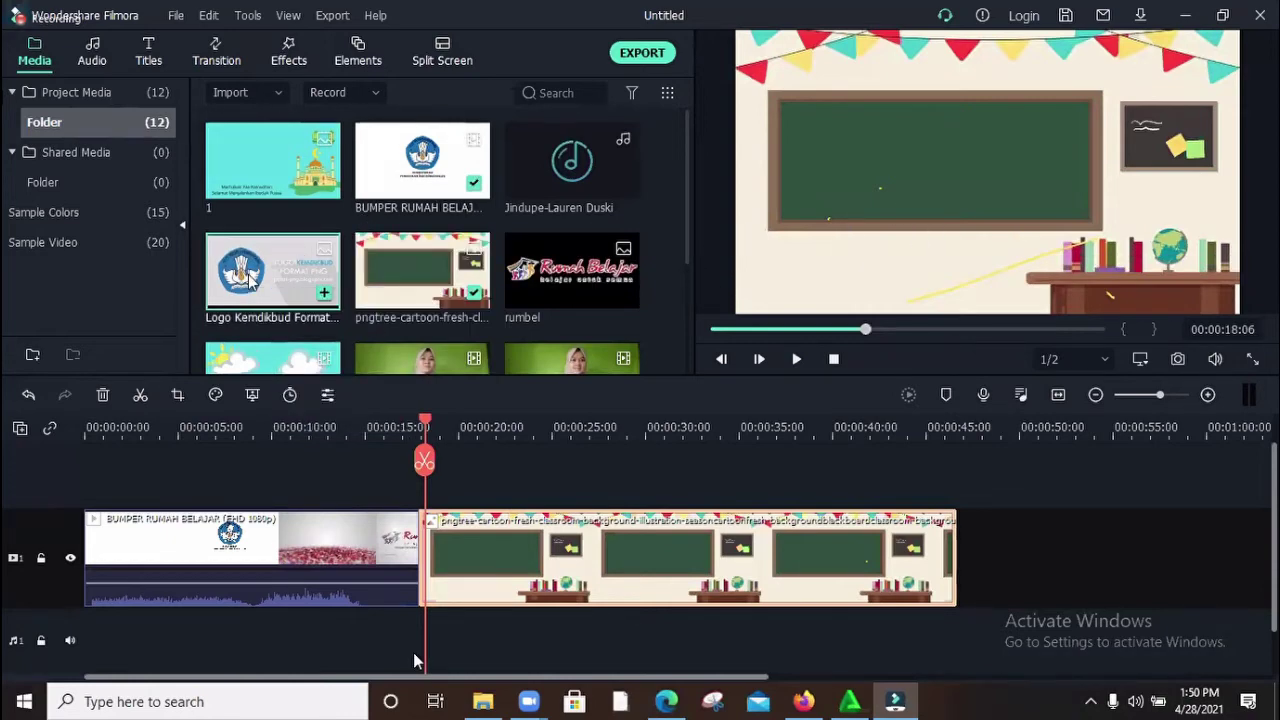
left_click_drag(252, 281, 462, 512)
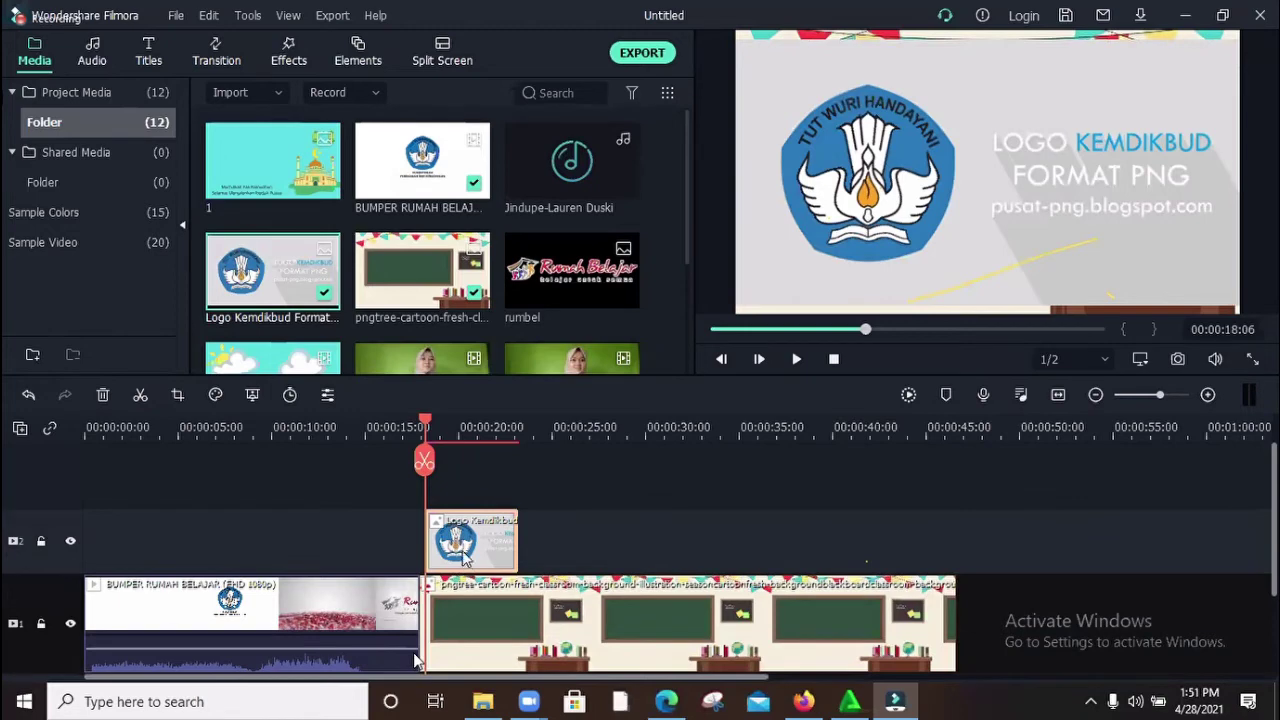
key("Delete")
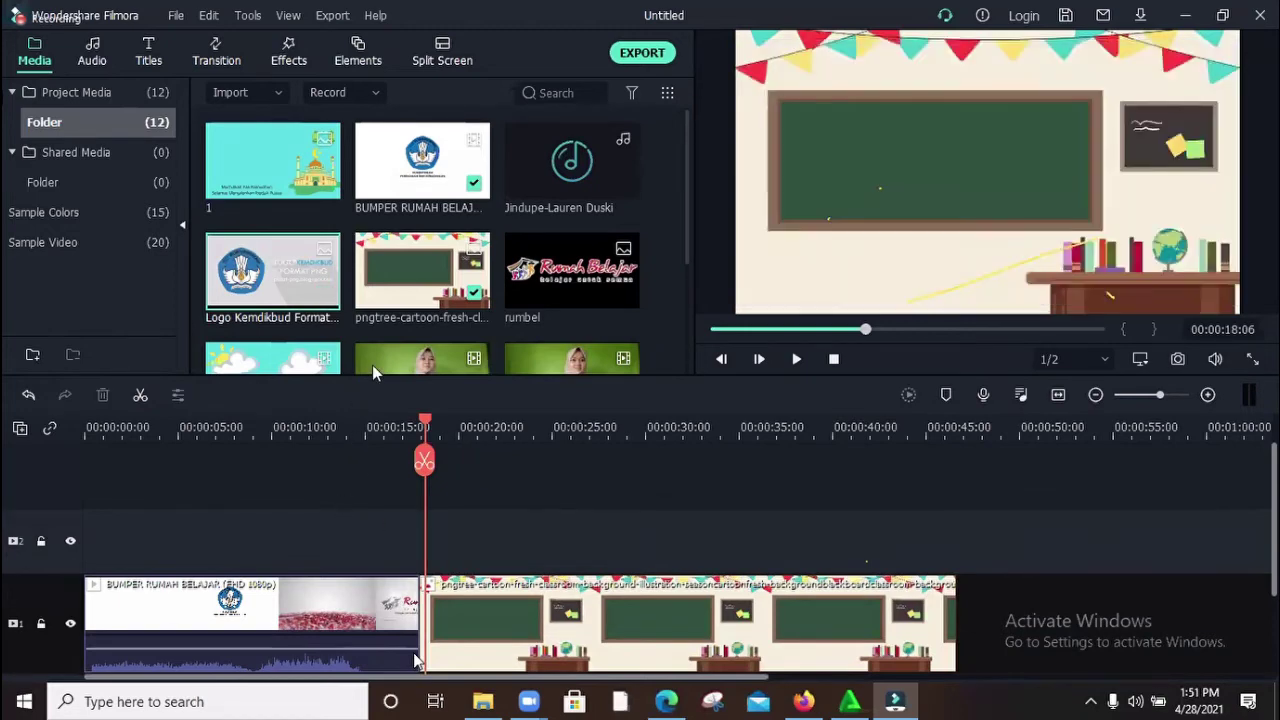
Step: Place the rumbel logo image on video track 2 above the start of the classroom background
scroll(416, 250, "down", 3)
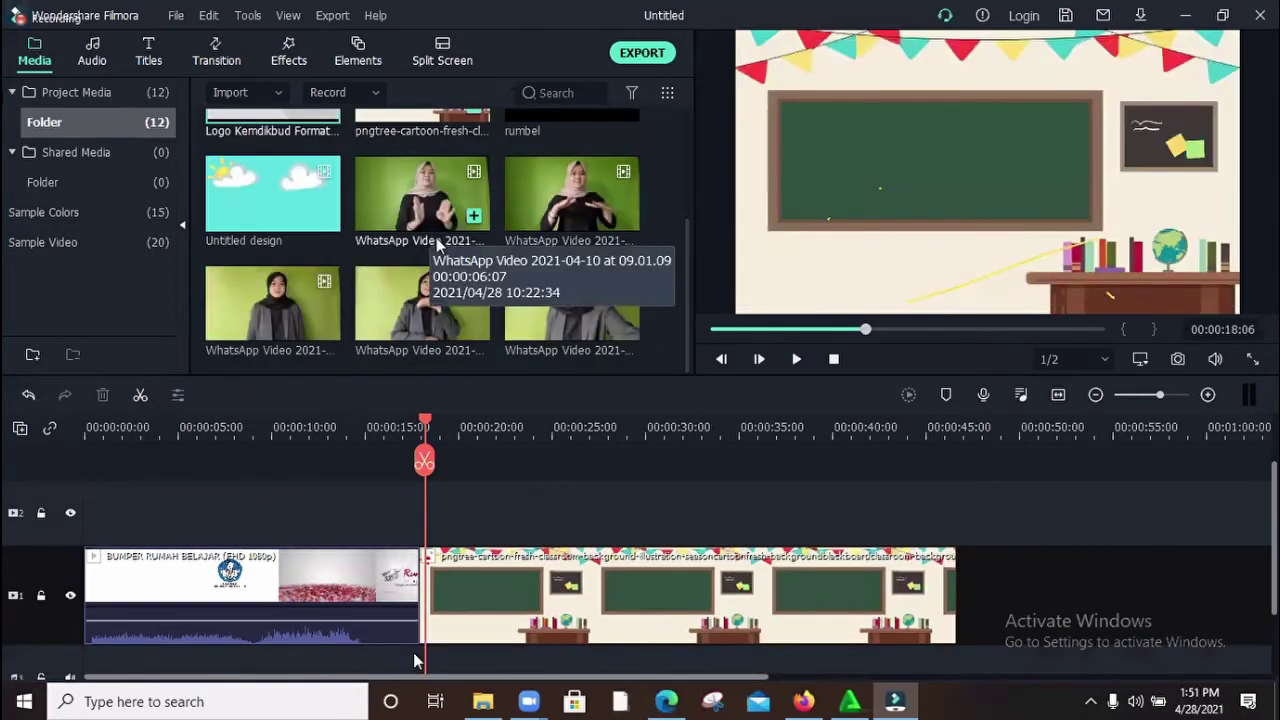
scroll(440, 255, "up", 3)
scroll(443, 262, "down", 3)
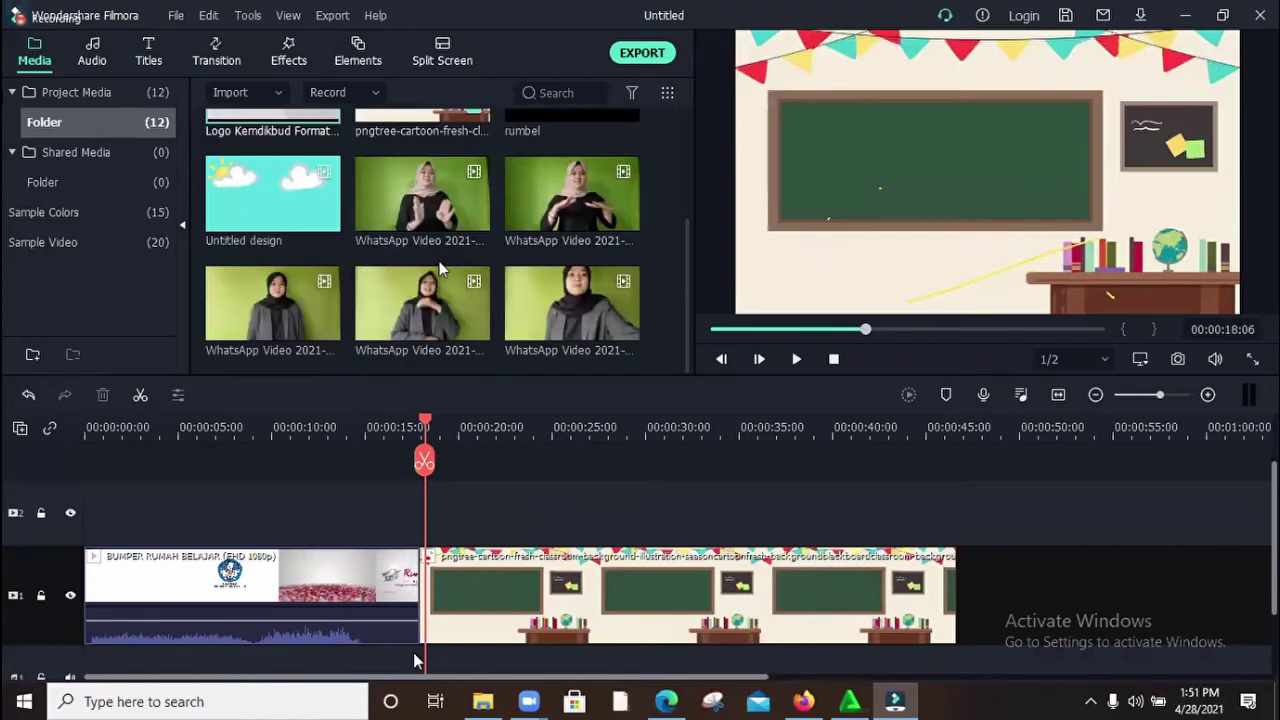
scroll(572, 284, "up", 3)
mouse_move(579, 275)
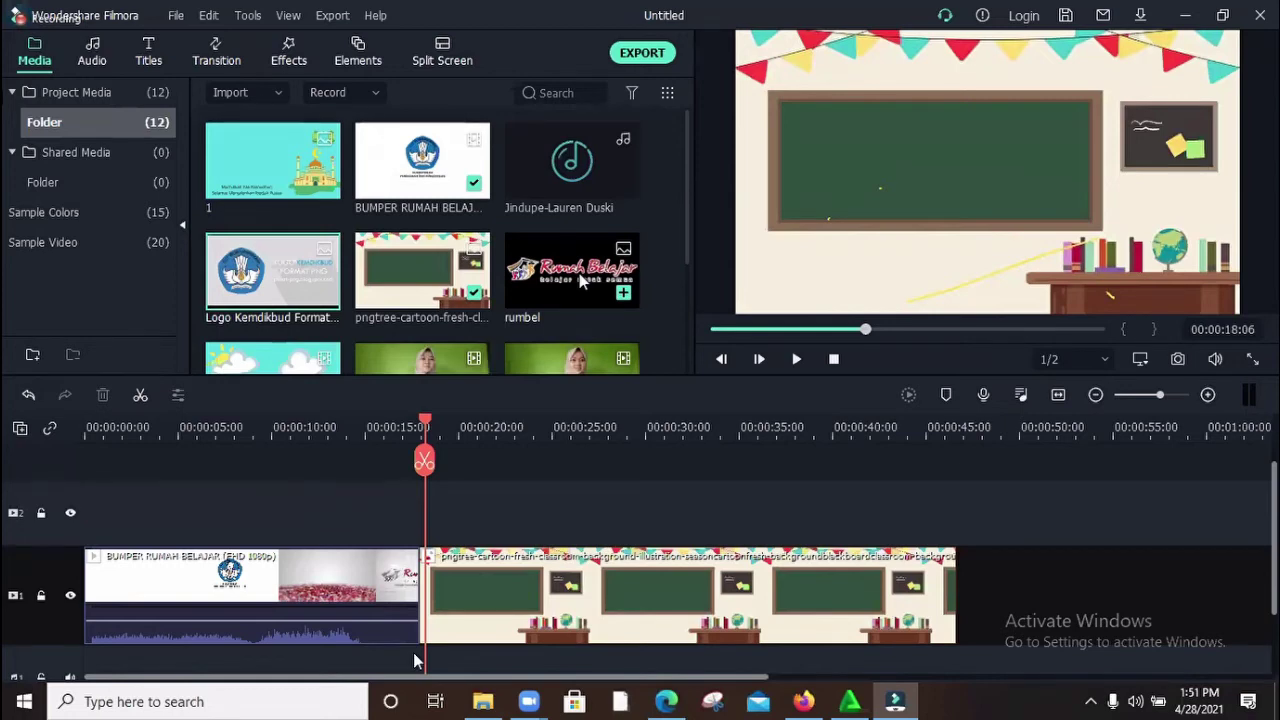
left_click_drag(567, 272, 420, 531)
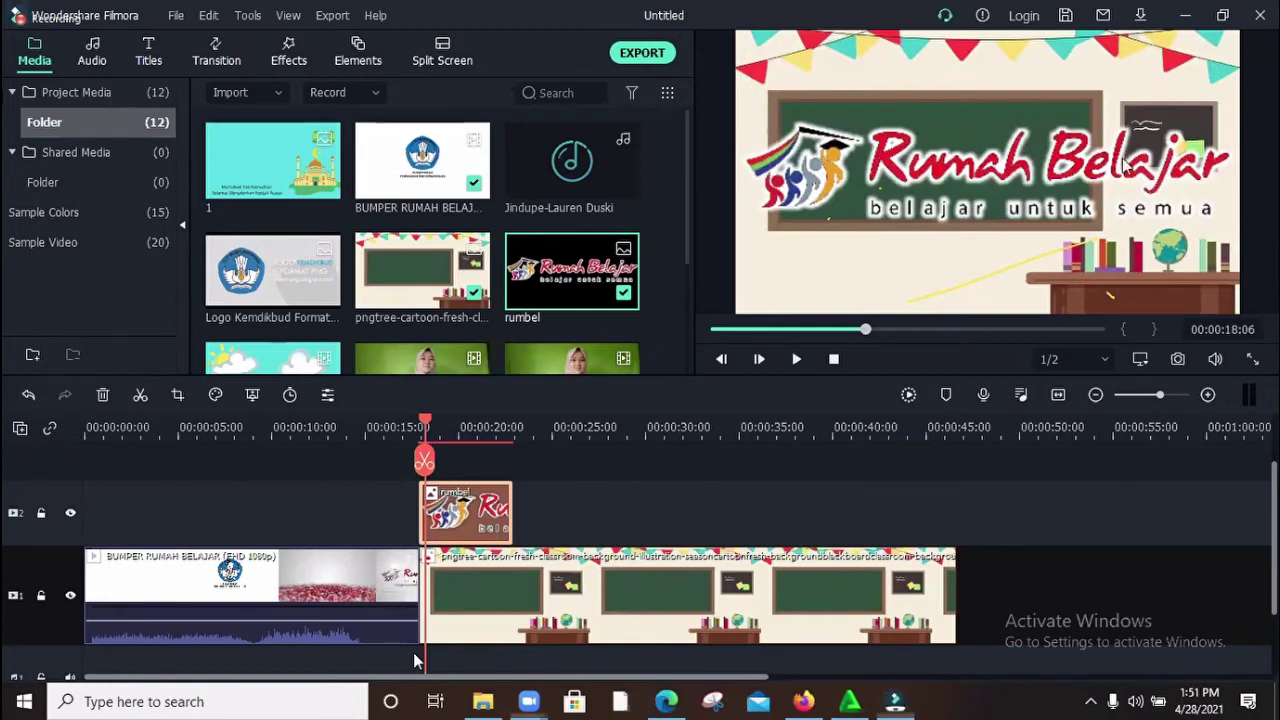
Step: Shrink the rumbel logo and position it in the upper-left corner of the green chalkboard
left_click(1045, 150)
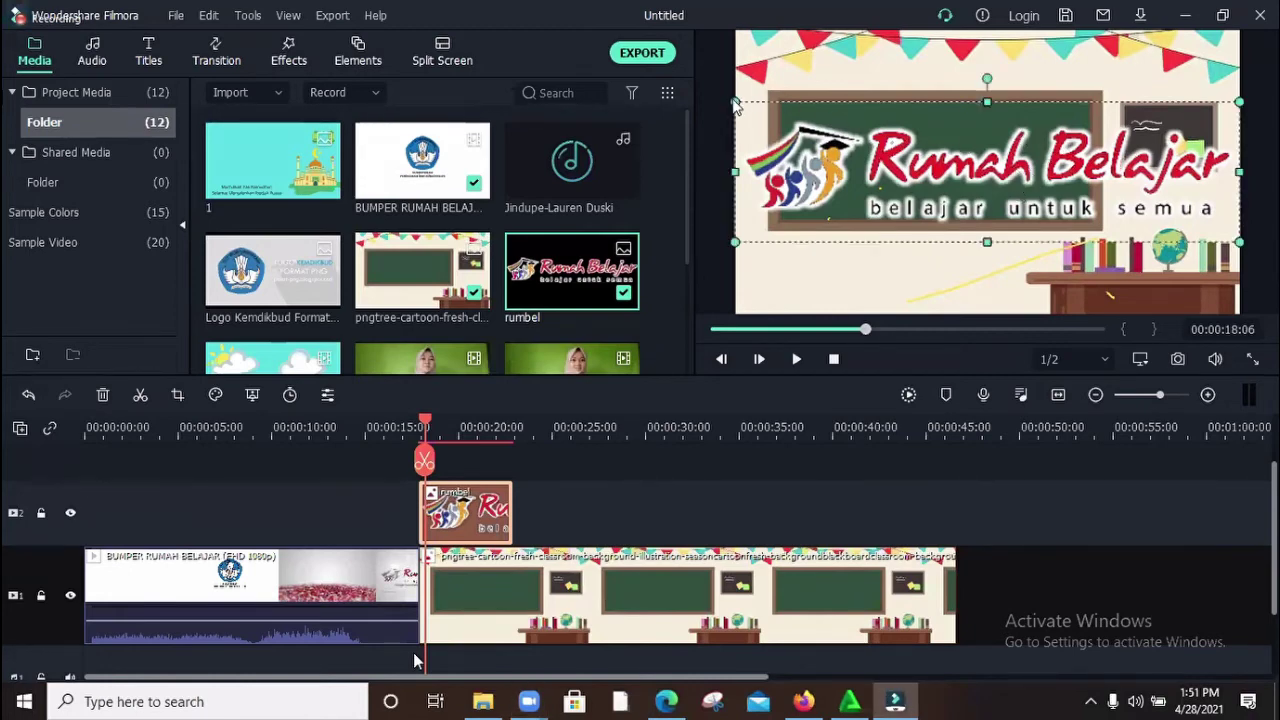
left_click_drag(735, 103, 791, 141)
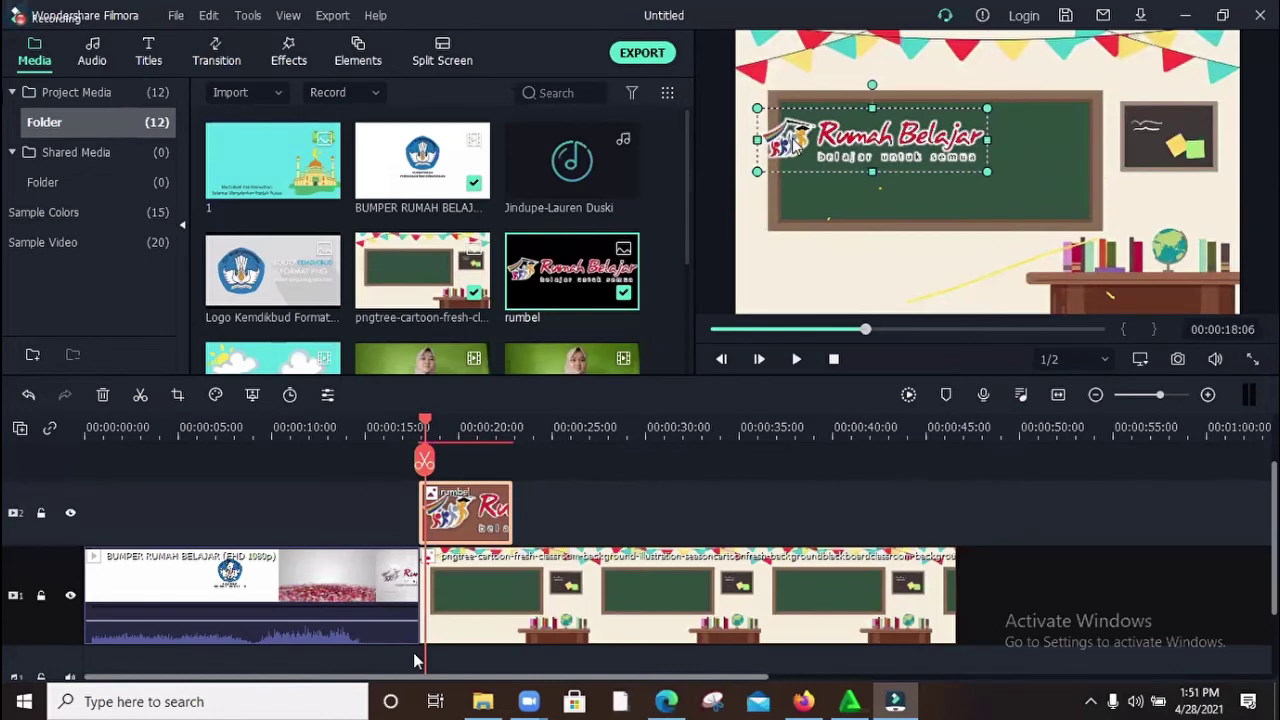
left_click_drag(985, 171, 891, 145)
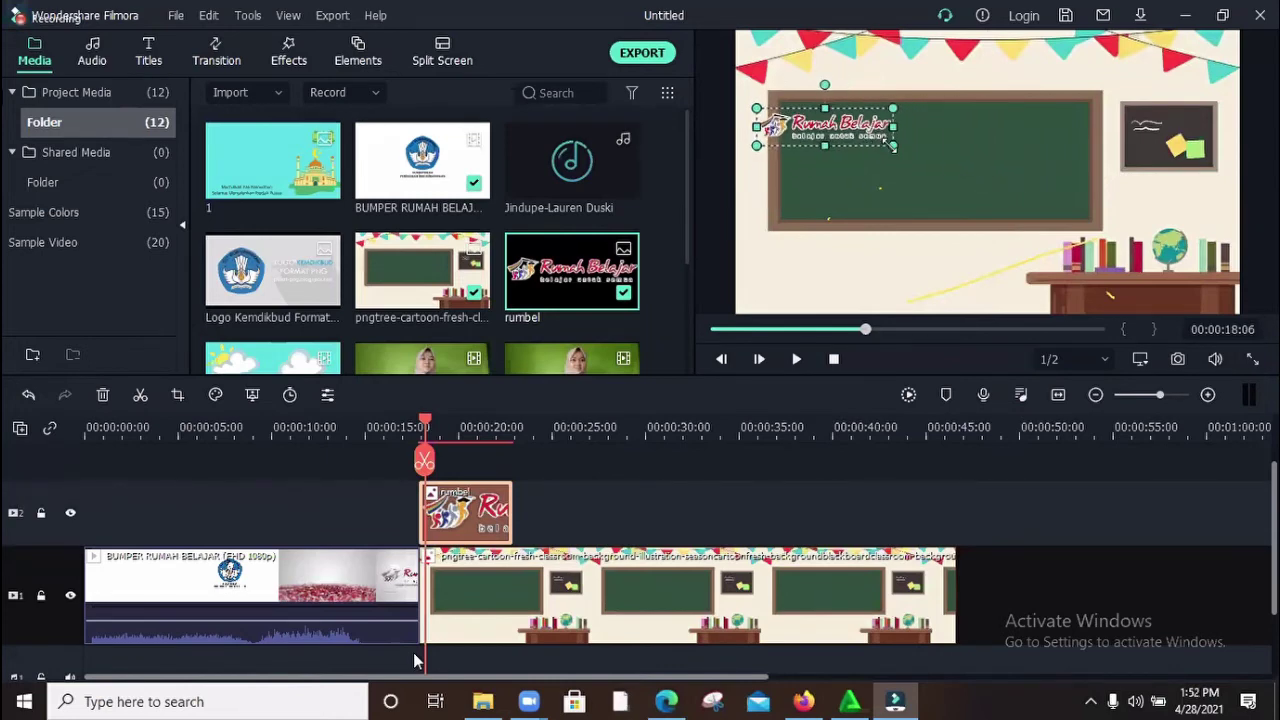
mouse_move(833, 115)
left_mouse_down()
mouse_move(915, 60)
mouse_move(806, 68)
mouse_move(822, 62)
mouse_move(815, 80)
mouse_move(858, 118)
mouse_move(1032, 104)
mouse_move(1045, 78)
mouse_move(1020, 130)
mouse_move(846, 128)
left_mouse_up()
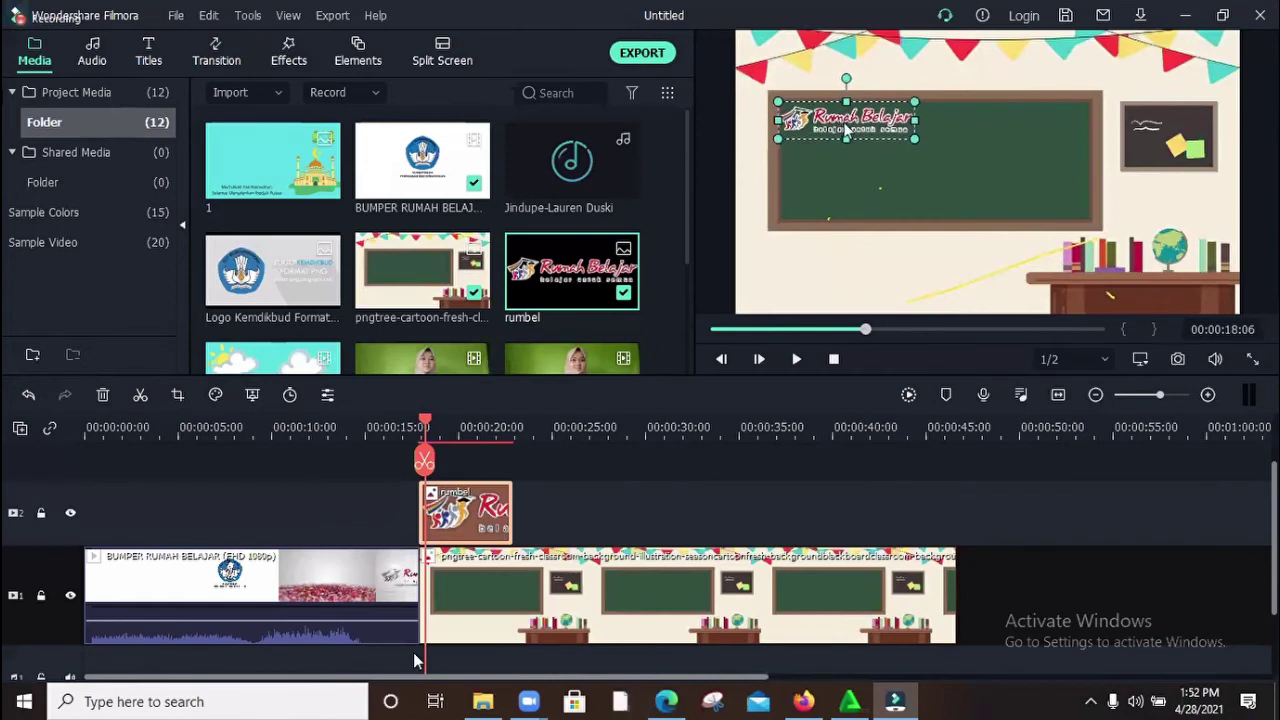
left_click(1040, 127)
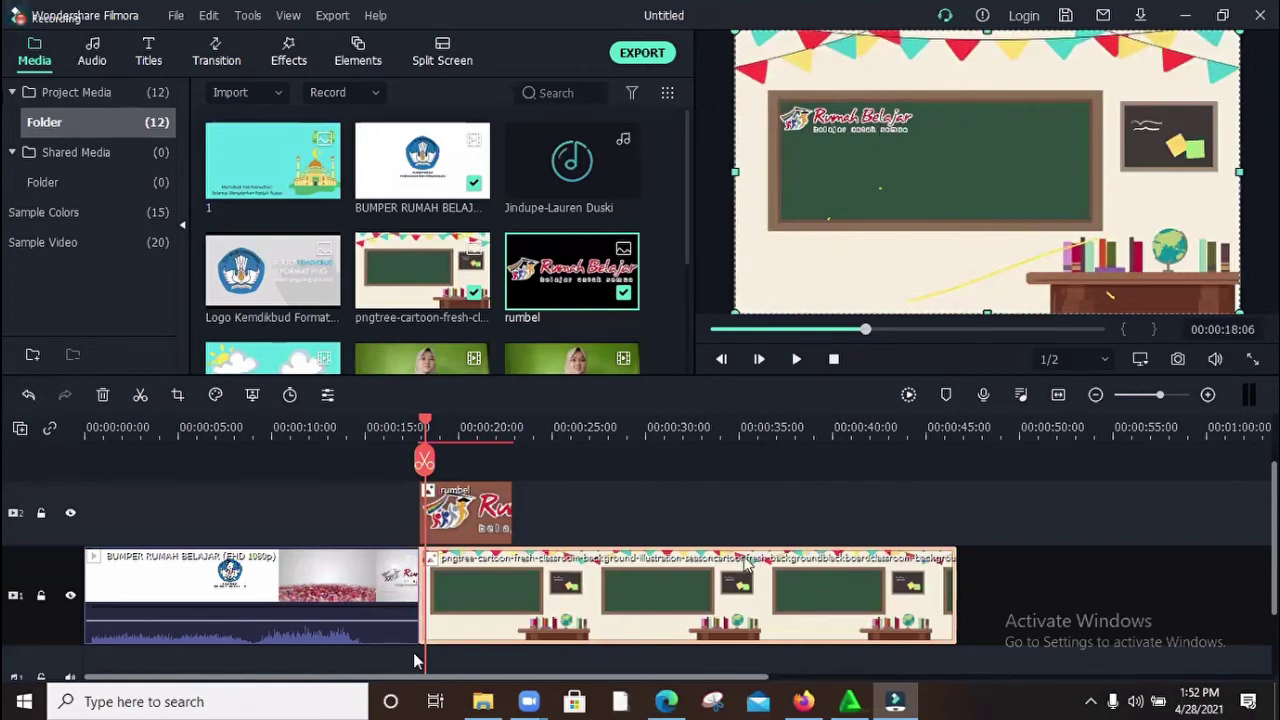
Step: Play the section with the logo and extend the rumbel clip on track 2 nearly to the end of the classroom background
left_click(796, 360)
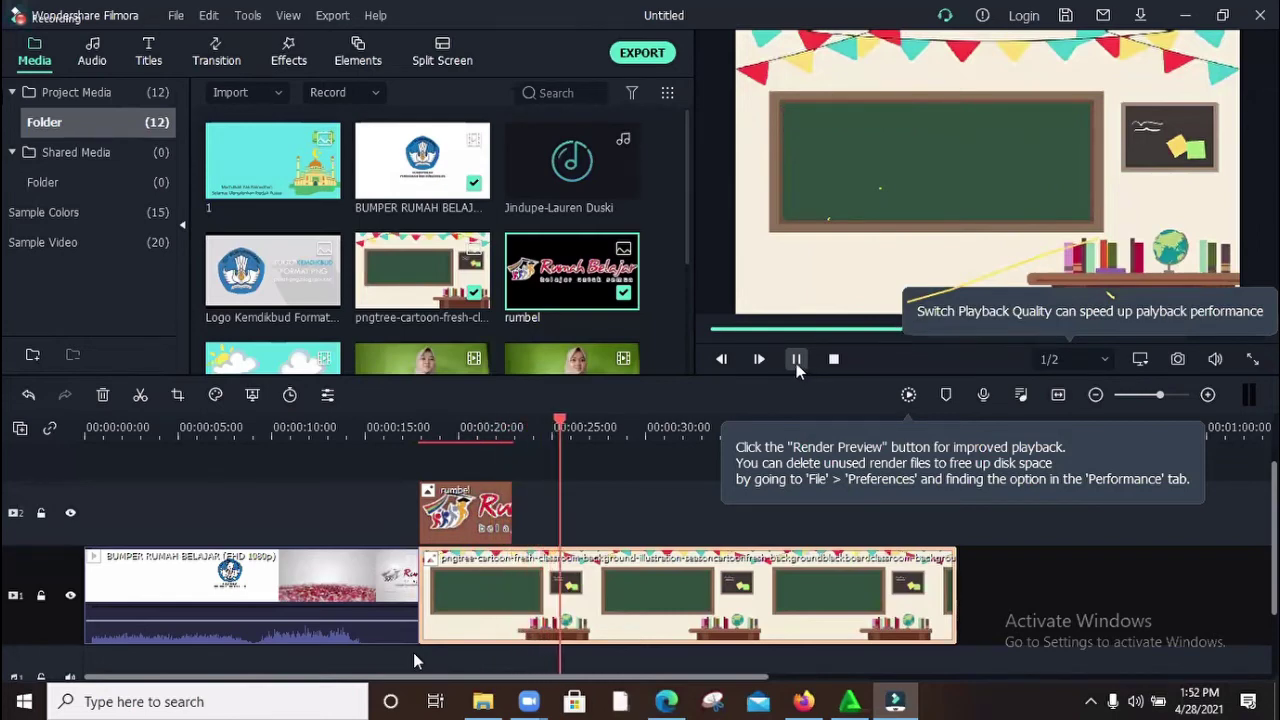
left_click(797, 360)
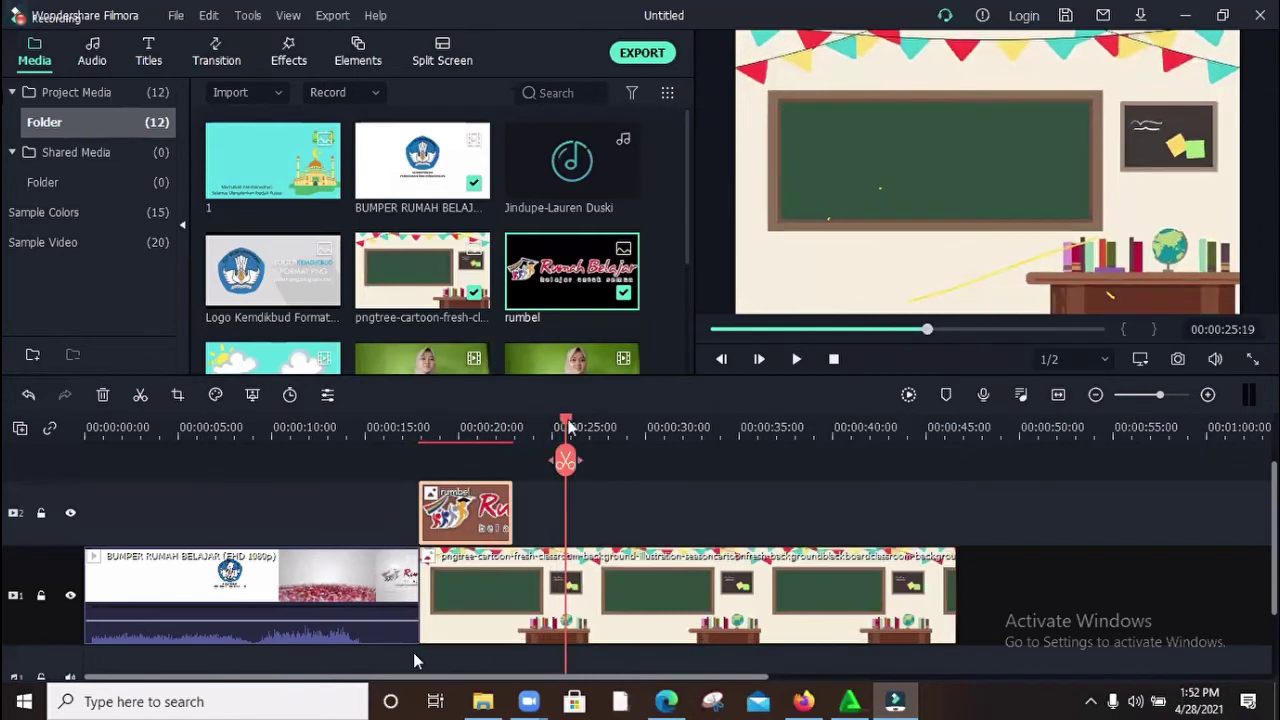
left_click_drag(486, 445, 433, 462)
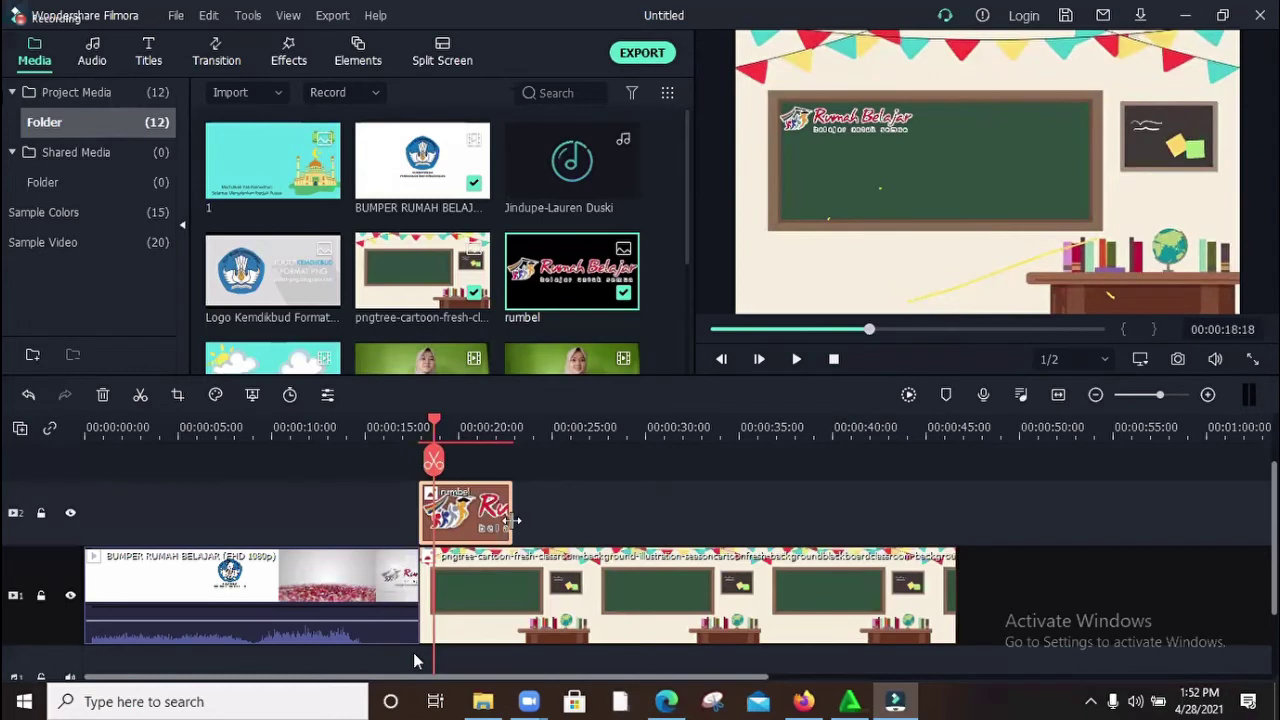
left_click_drag(512, 520, 957, 563)
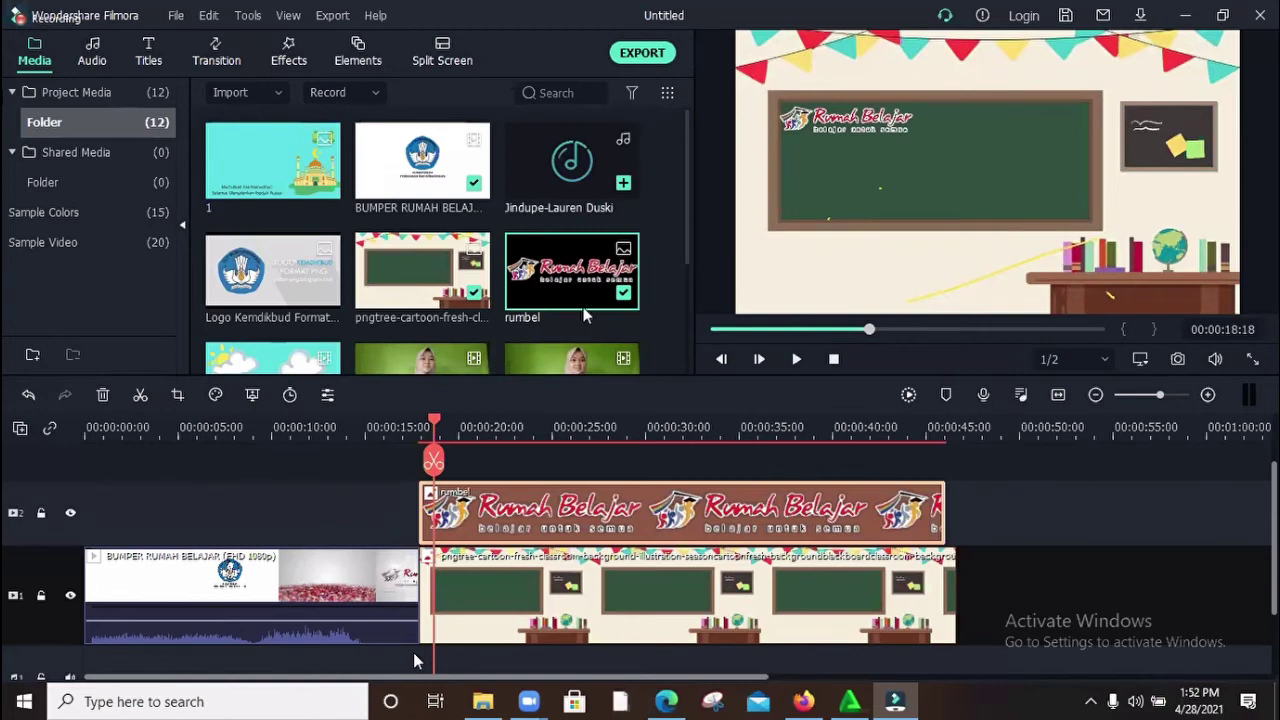
Step: Place the green-screen clip WhatsApp Video 2021-04-10 at 11.52.22 (1) on video track 3, starting with the classroom background
scroll(586, 316, "down", 3)
scroll(586, 316, "up", 5)
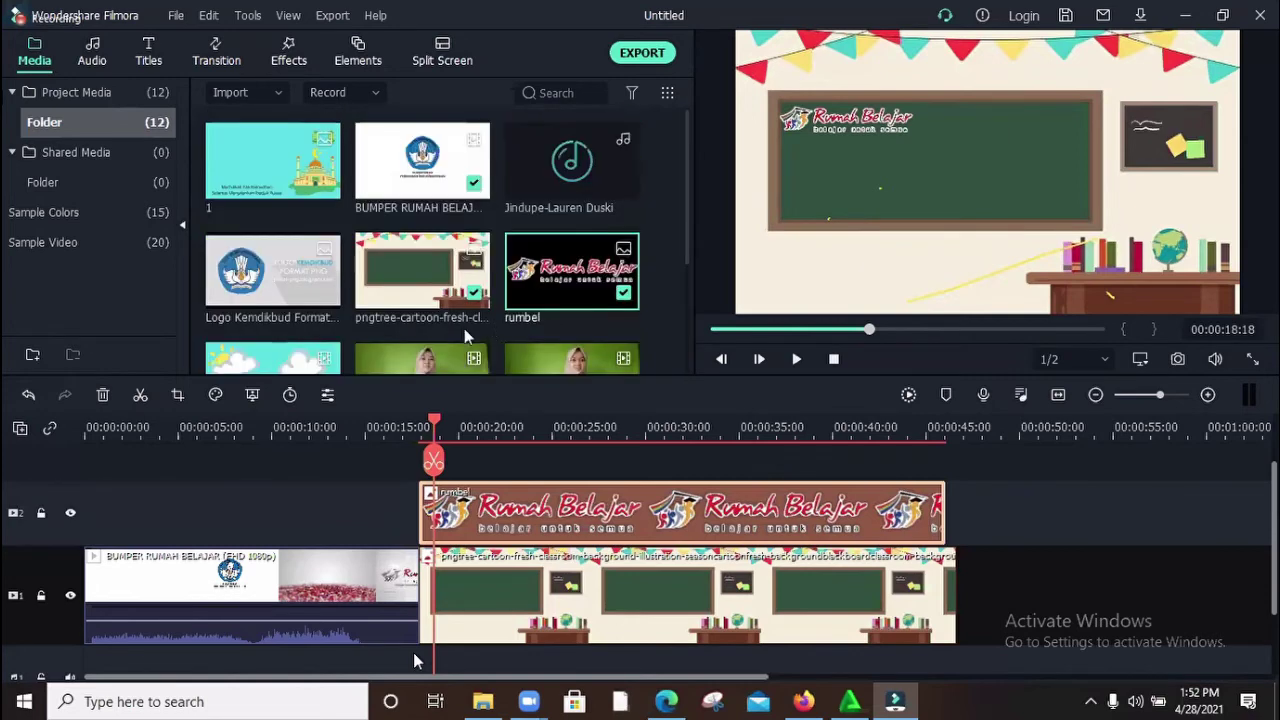
scroll(464, 336, "down", 4)
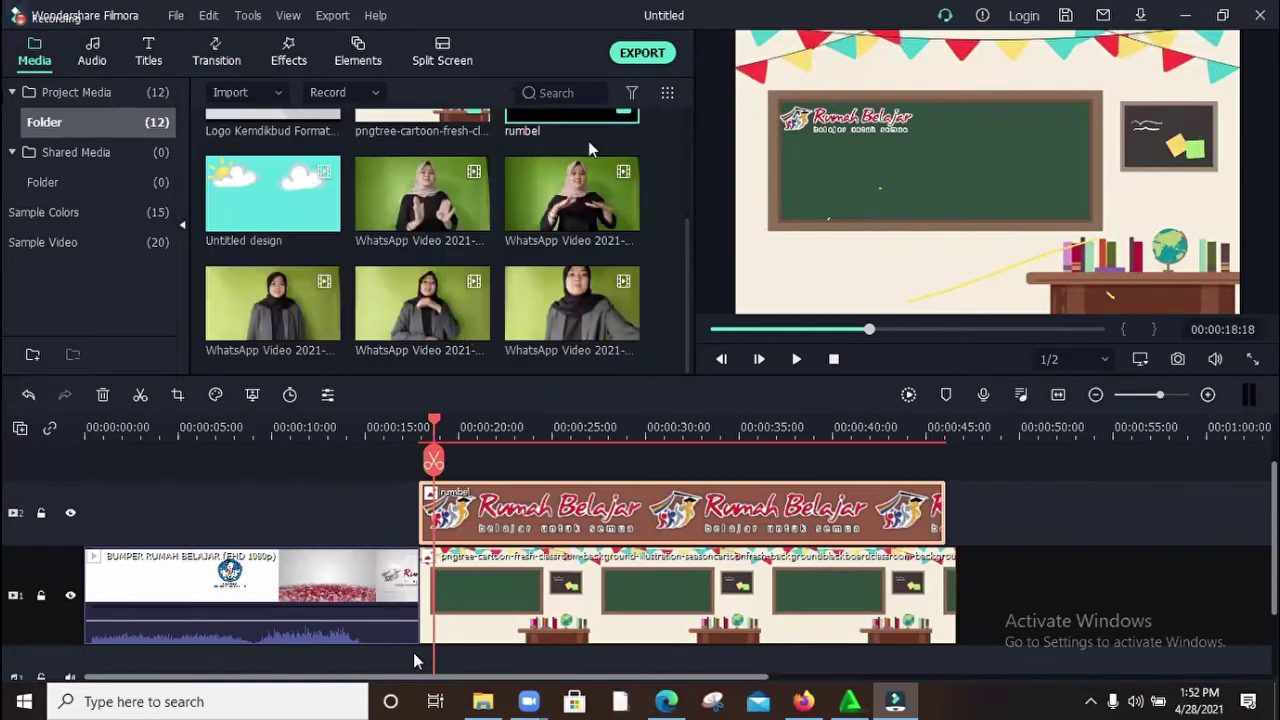
mouse_move(362, 238)
scroll(537, 491, "up", 1)
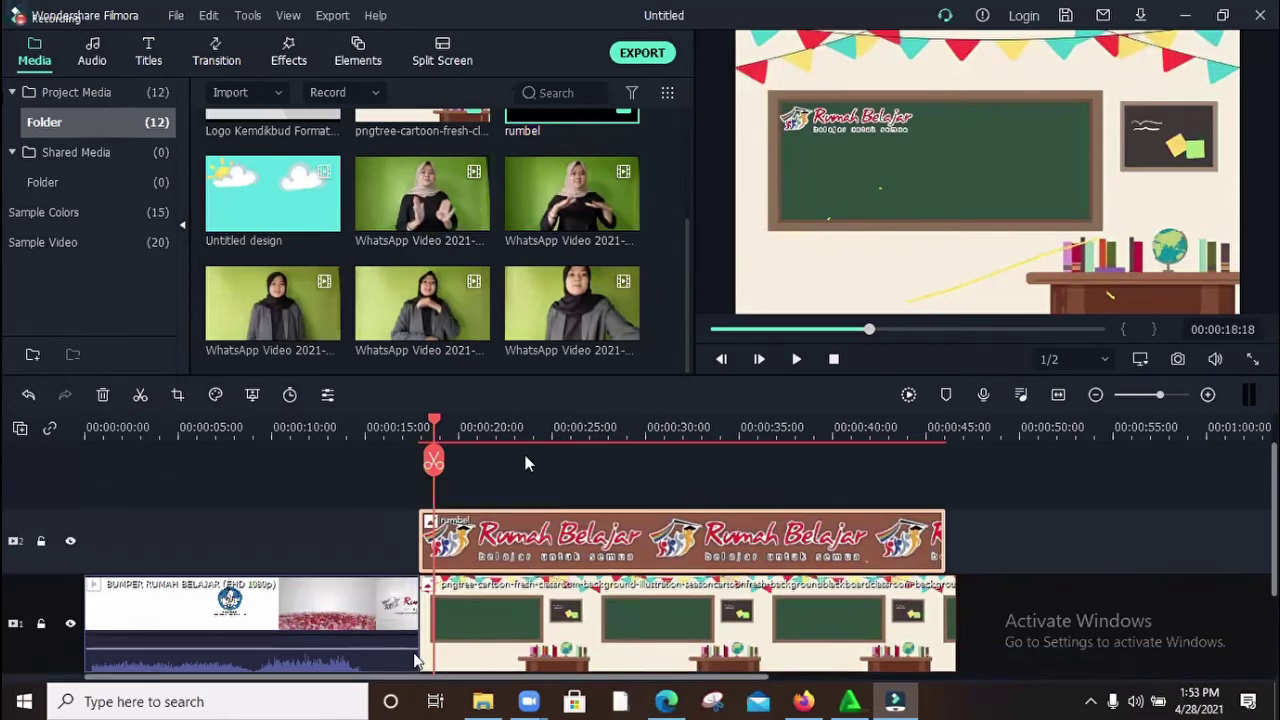
left_click(408, 200)
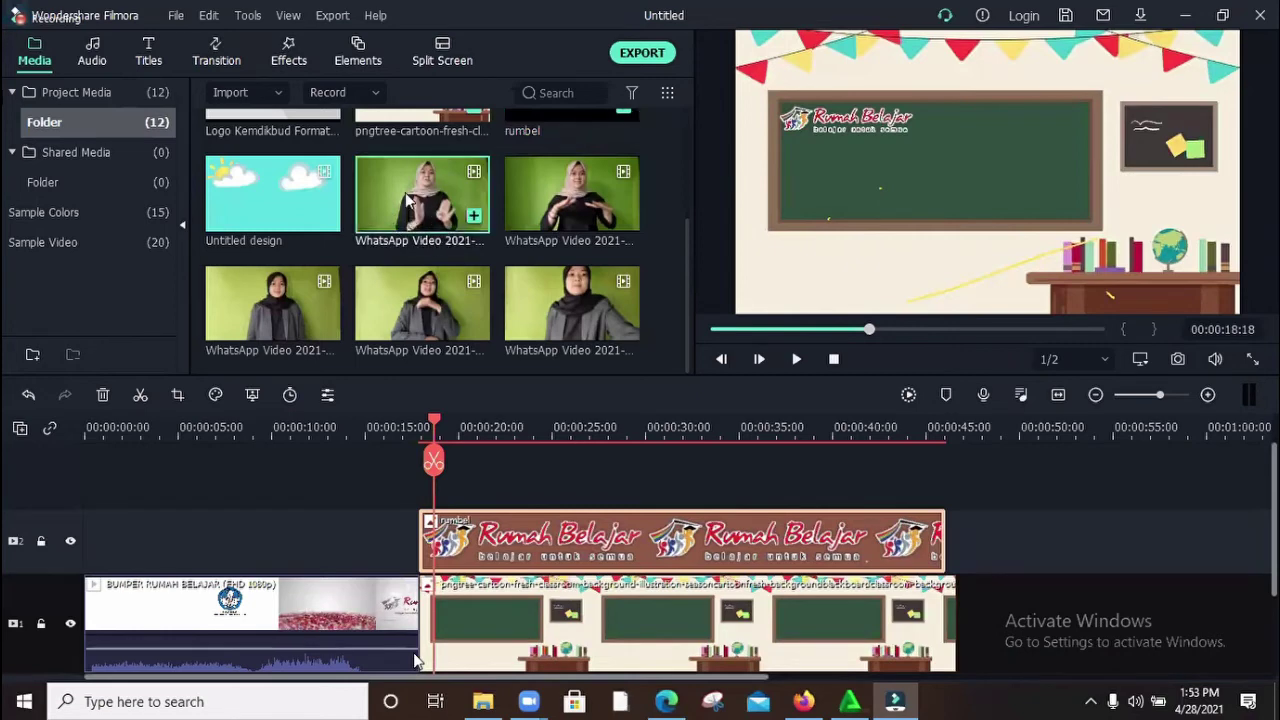
left_click_drag(550, 205, 424, 500)
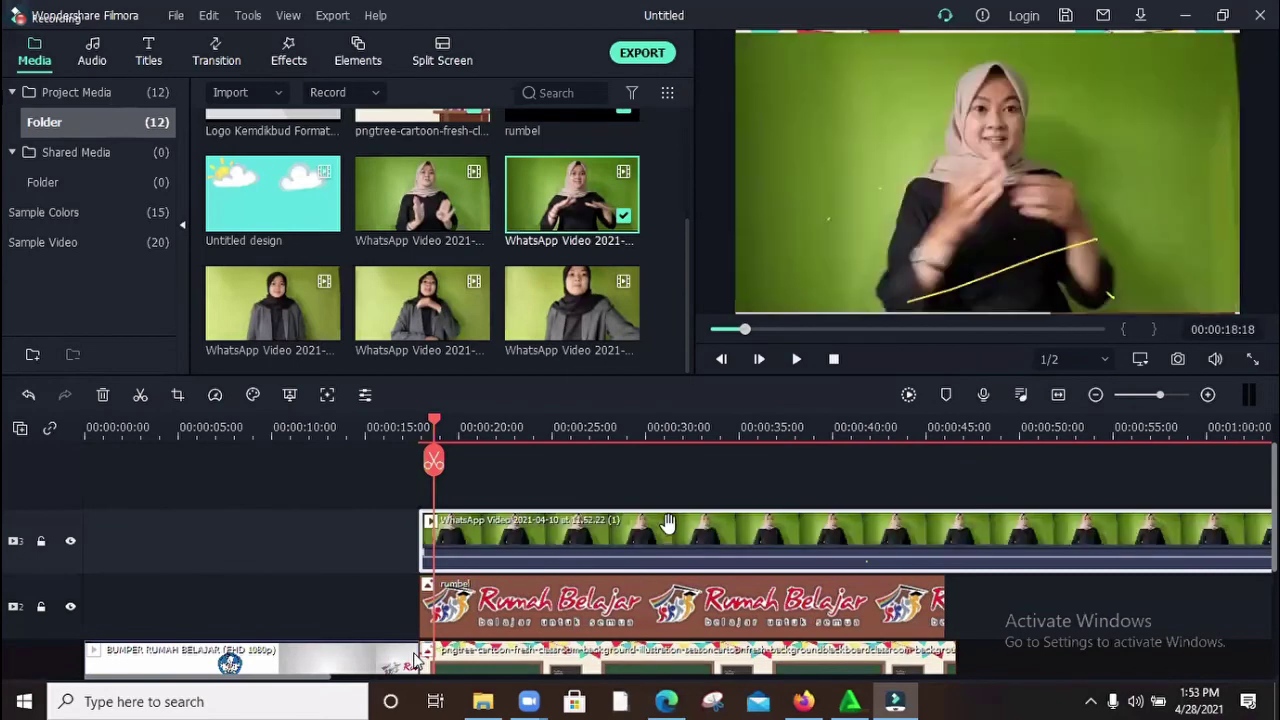
Step: Try the Chroma Key on the uncropped WhatsApp video and reset it
scroll(690, 492, "down", 1)
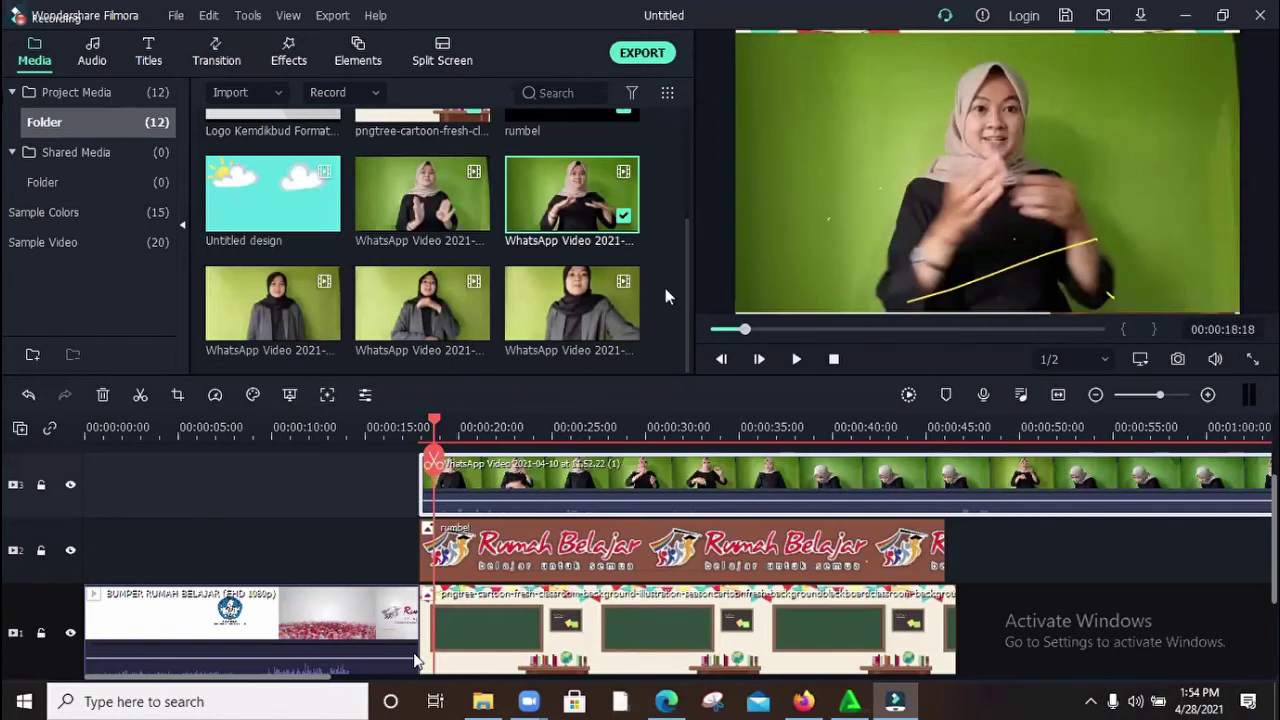
left_click(290, 396)
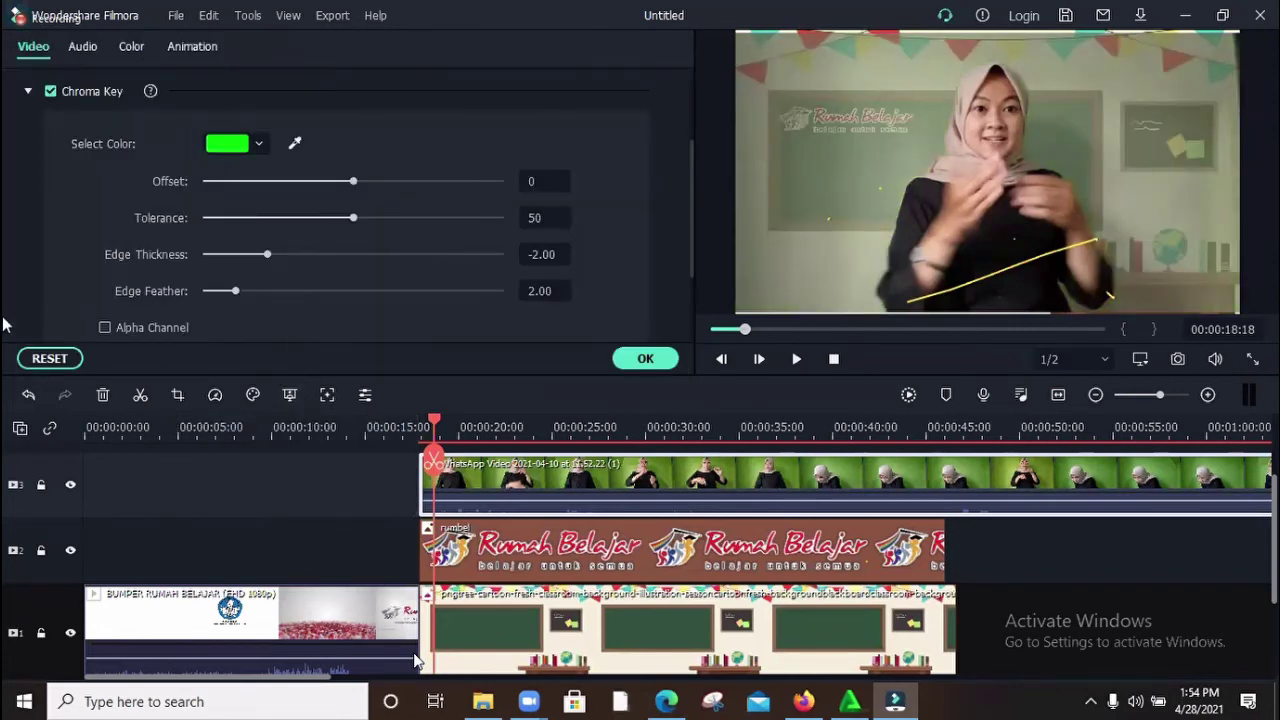
left_click(47, 360)
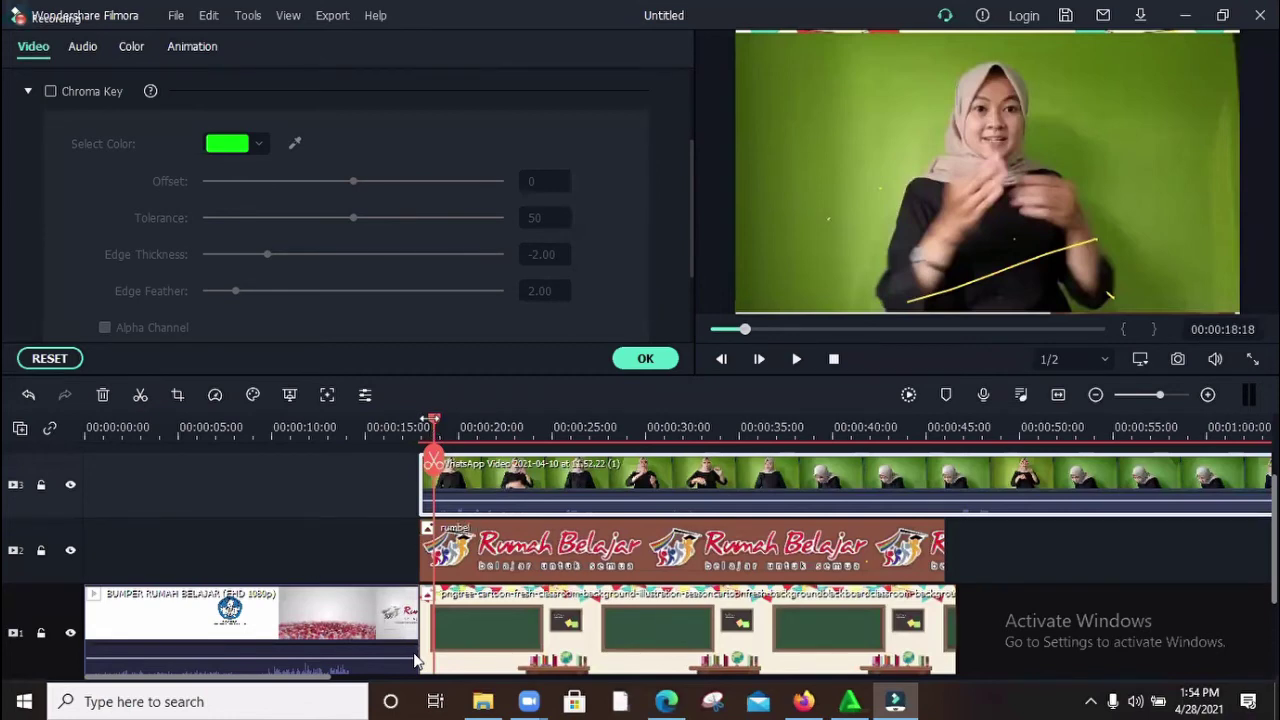
Step: Crop the WhatsApp video with a Custom ratio to a narrow area around the presenter and move it to the frame's left edge
left_click_drag(436, 425, 421, 426)
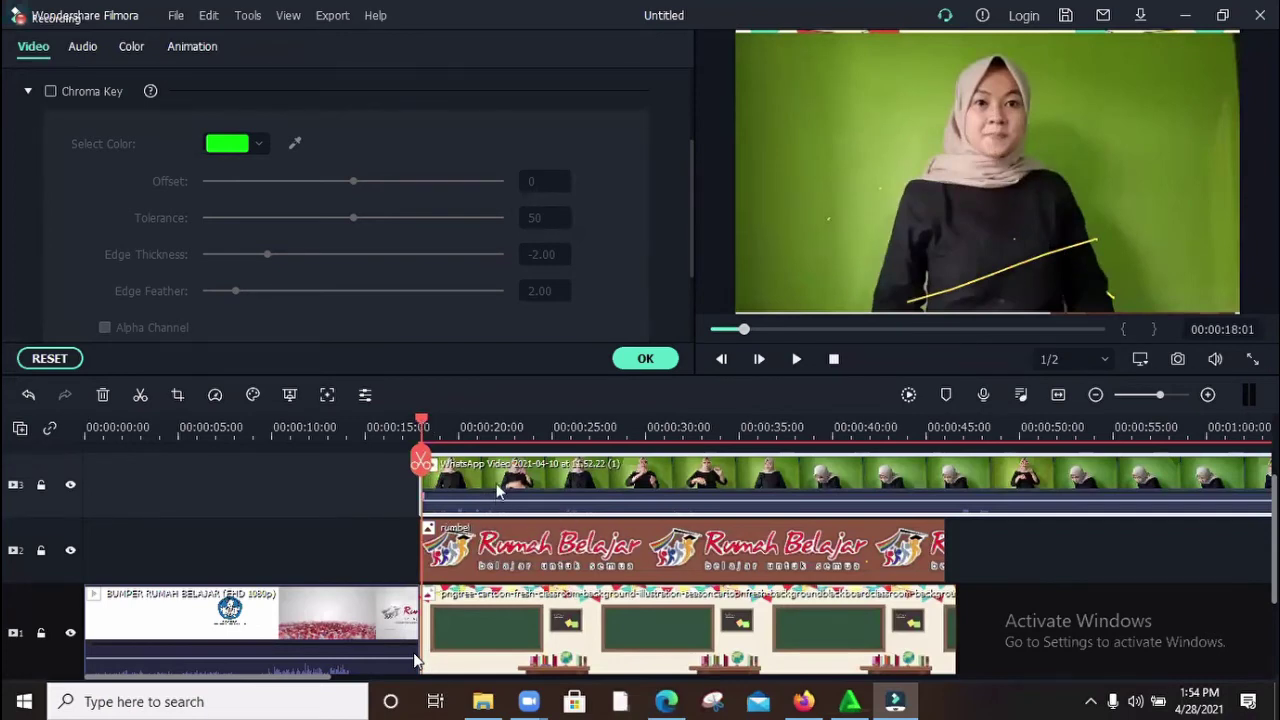
left_click(176, 396)
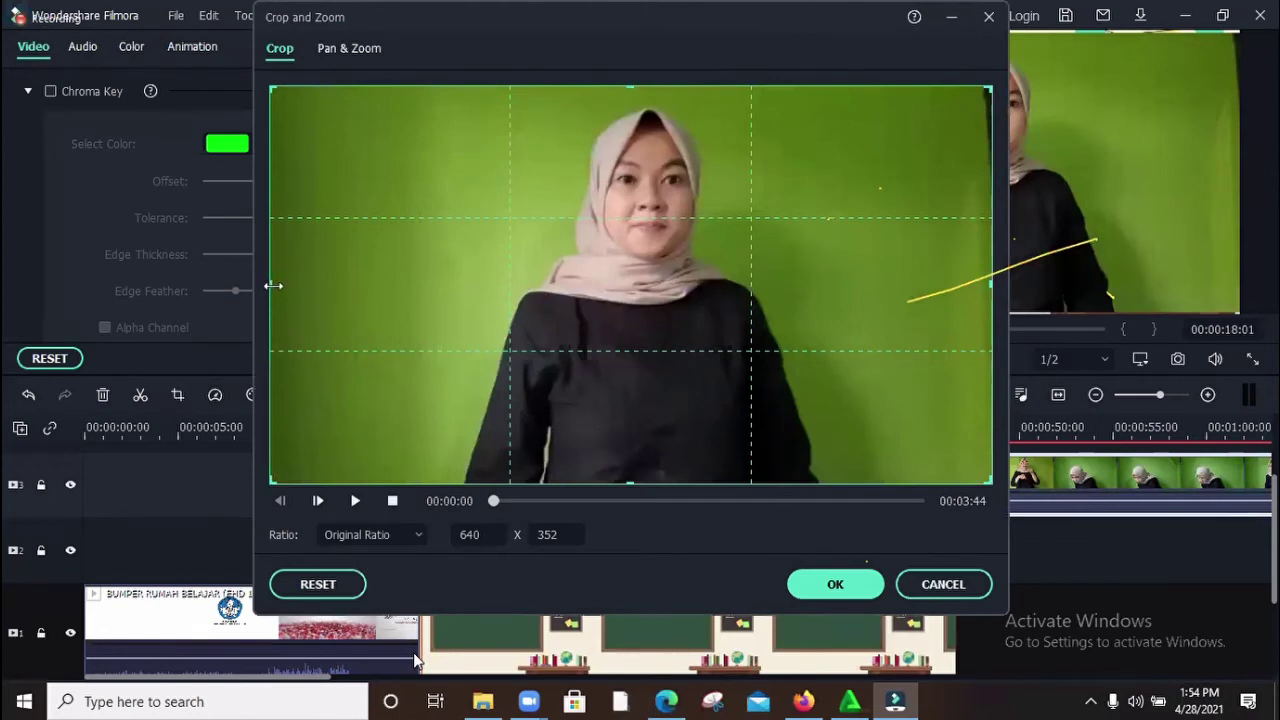
left_click_drag(273, 286, 264, 490)
left_click(419, 542)
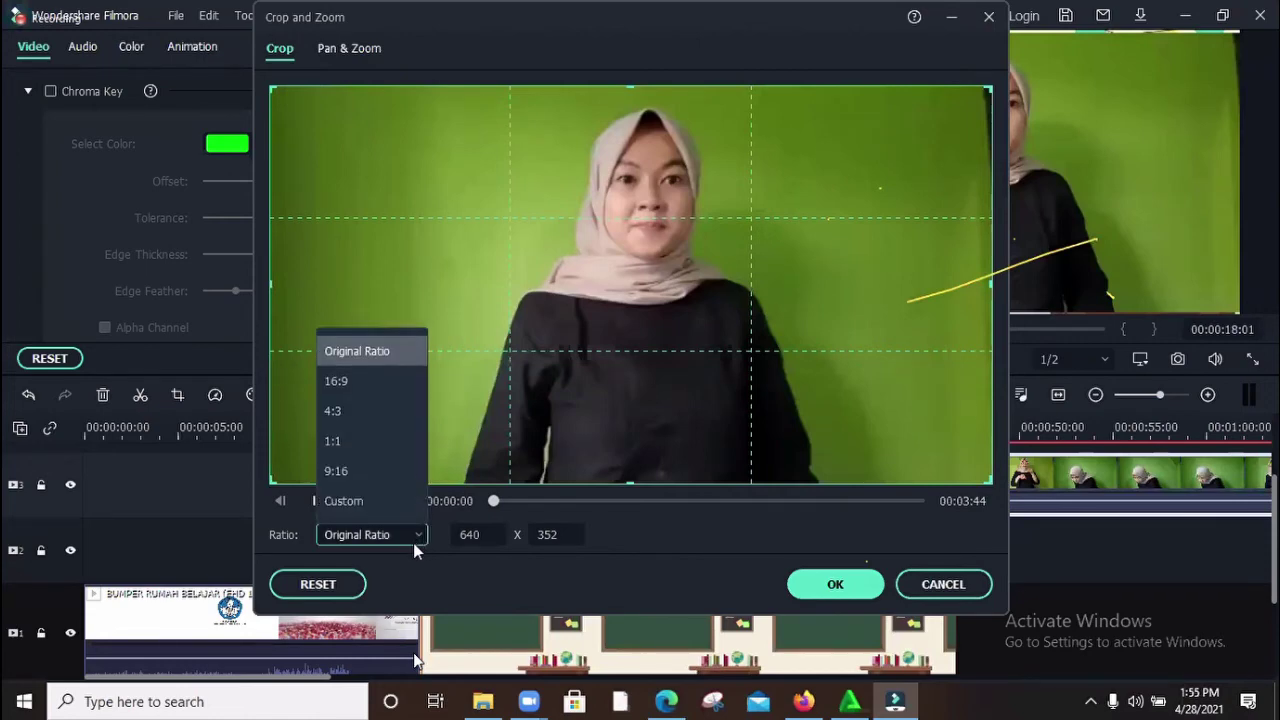
left_click(385, 504)
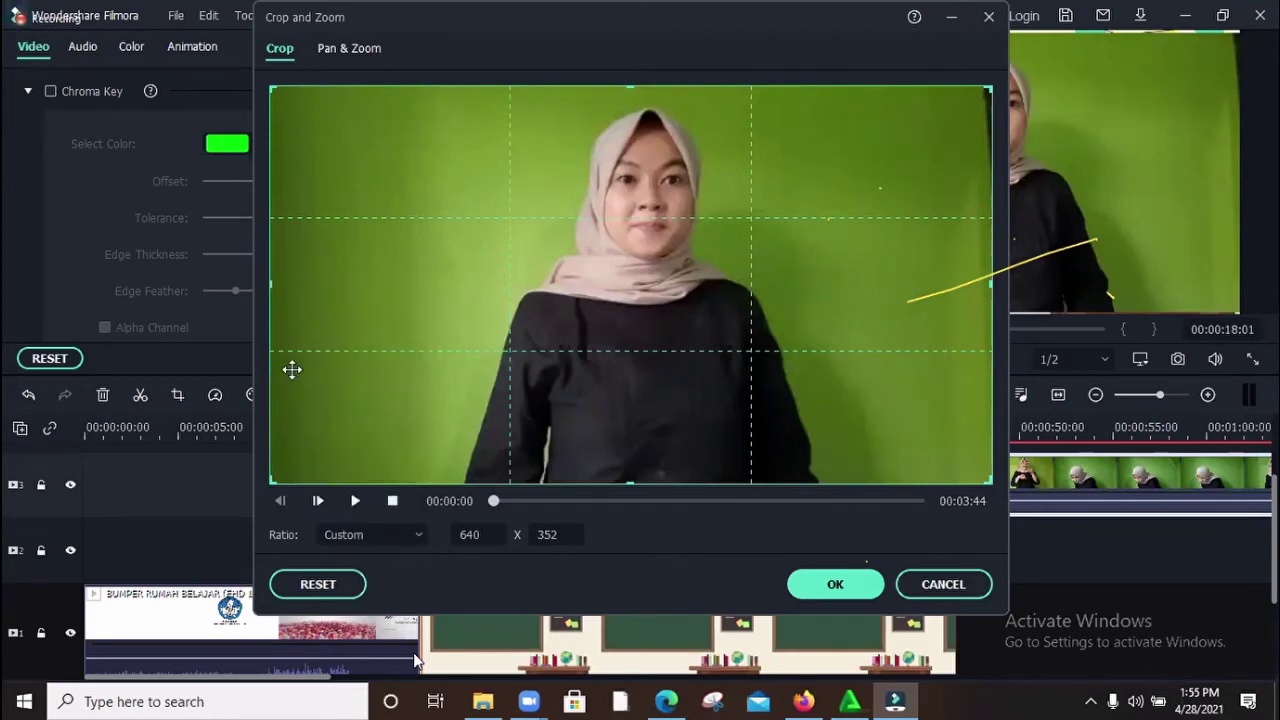
left_click_drag(276, 289, 484, 320)
left_click_drag(996, 276, 830, 302)
left_click(849, 594)
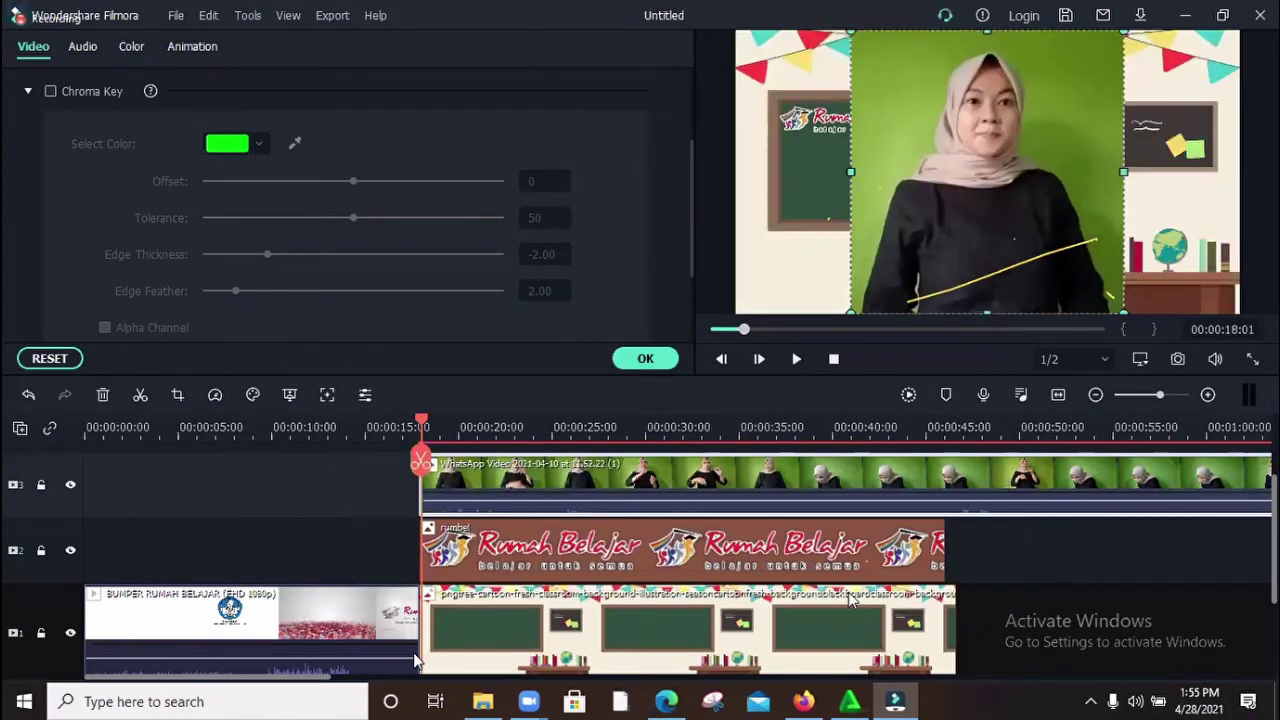
left_click(886, 185)
left_click_drag(886, 185, 876, 130)
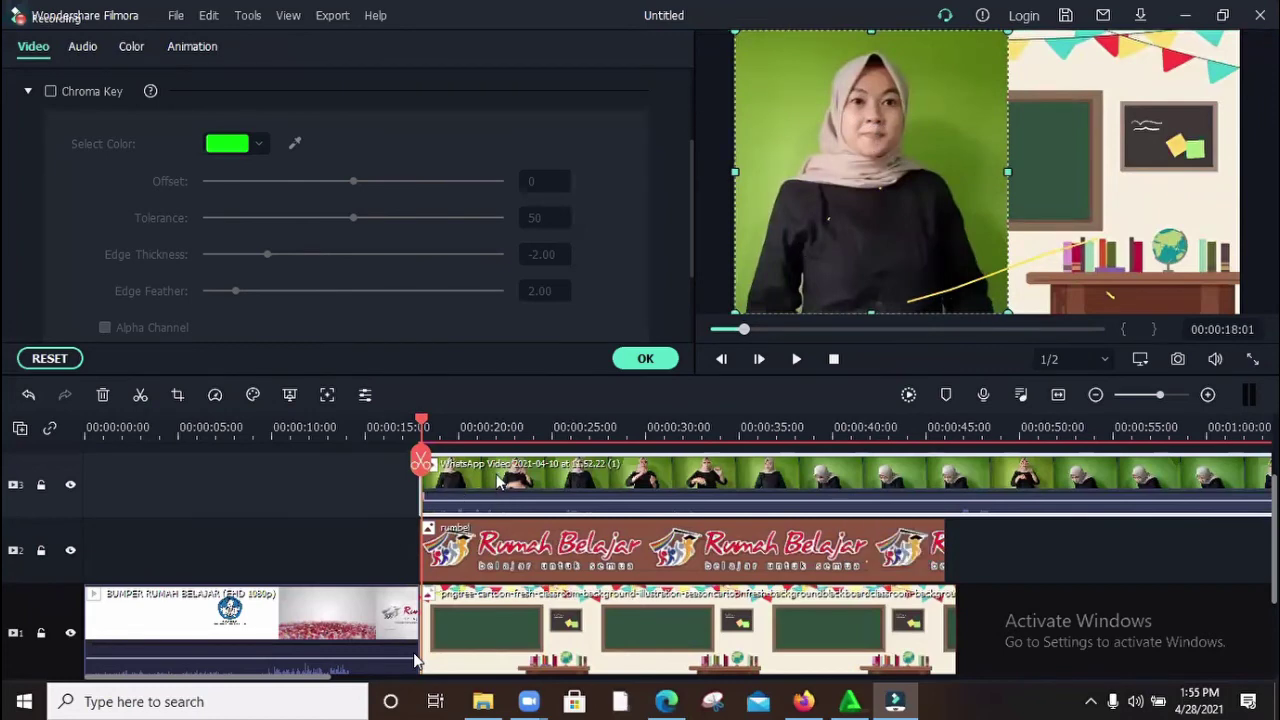
Step: Apply the Chroma Key to the cropped presenter video with Offset 41 and Tolerance 47
left_click(288, 398)
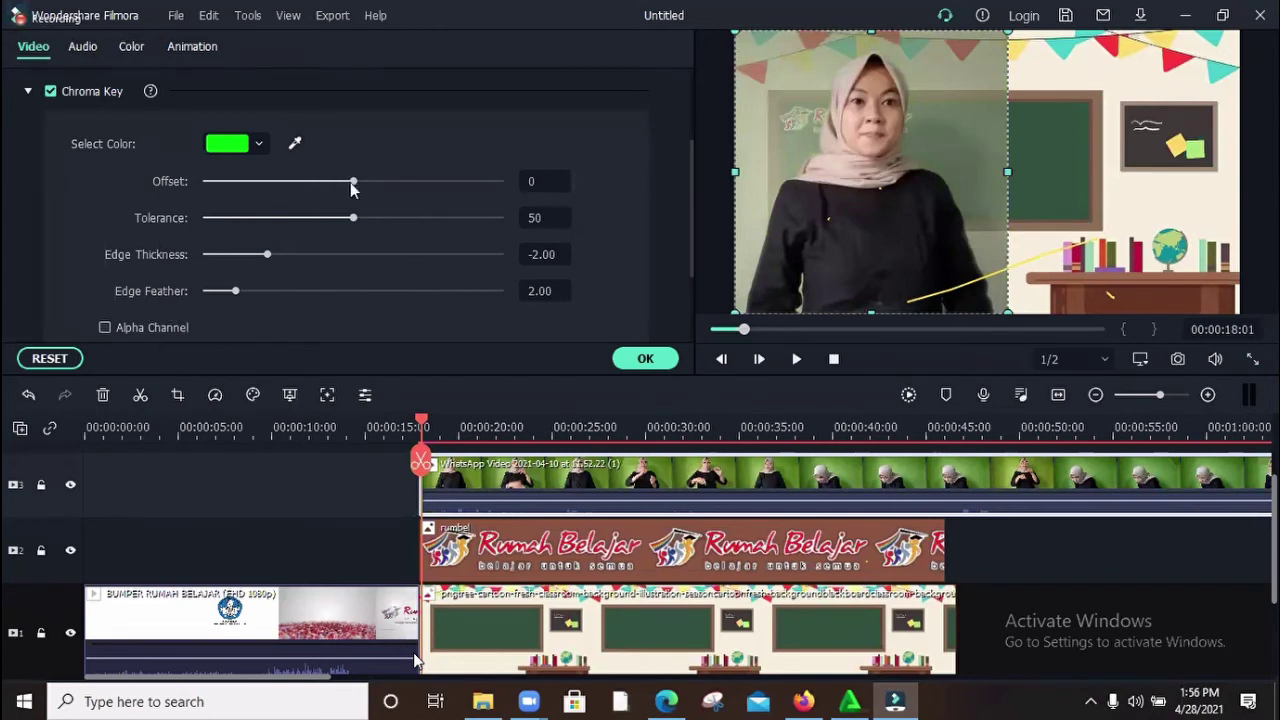
left_click_drag(358, 181, 414, 184)
mouse_move(354, 218)
left_mouse_down()
mouse_move(402, 217)
mouse_move(300, 237)
mouse_move(348, 239)
left_mouse_up()
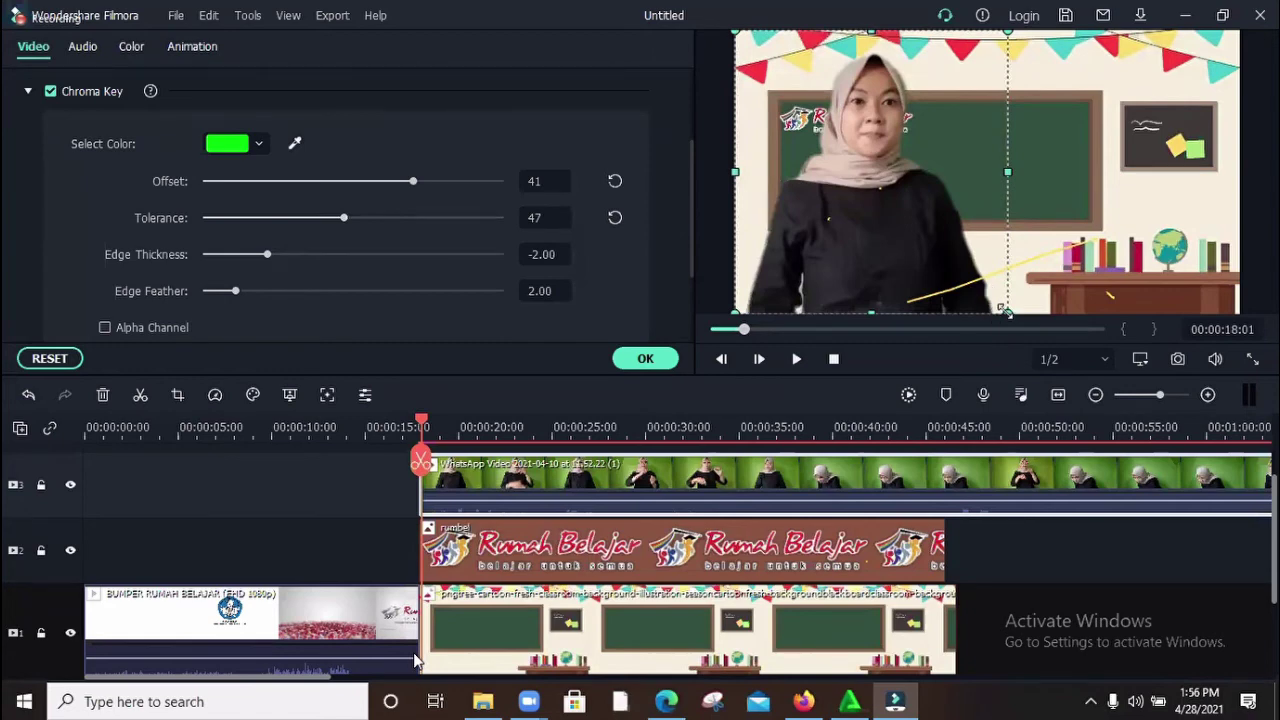
Step: Shrink the keyed presenter, position her in the frame's lower-left corner below the logo, and play the result to 00:00:24:08
left_click_drag(1005, 312, 845, 228)
left_click_drag(937, 312, 945, 265)
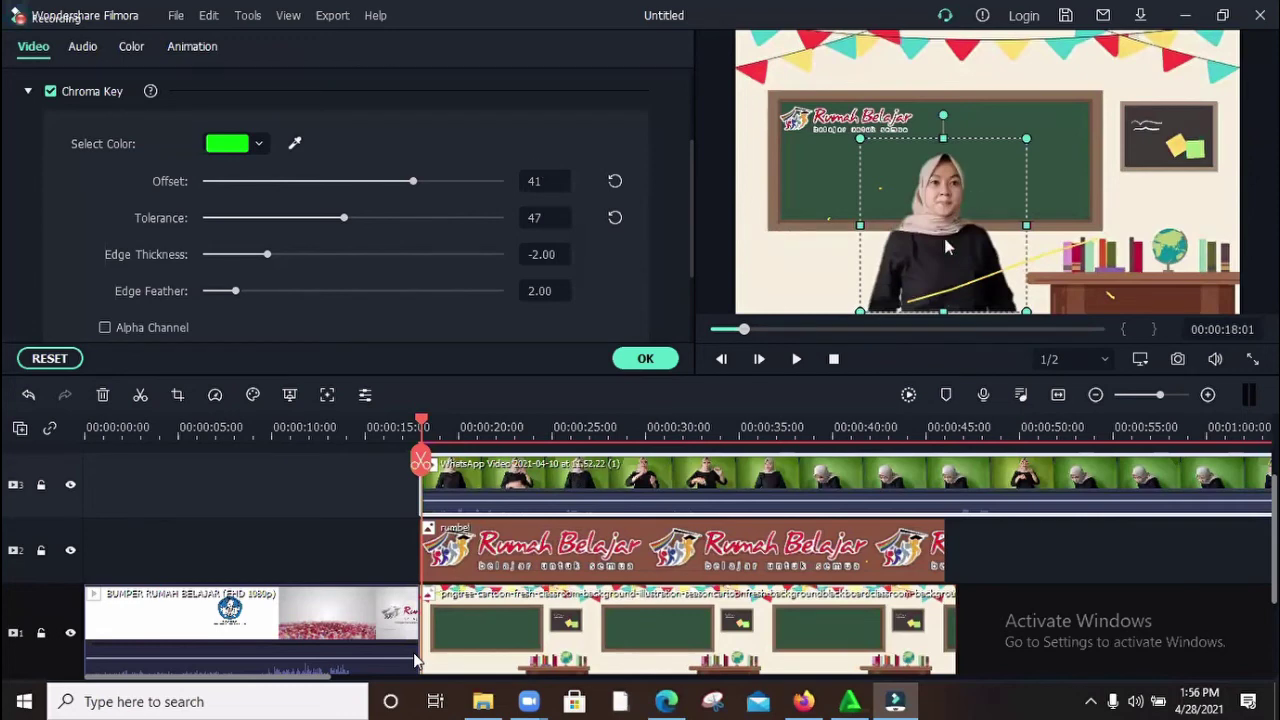
left_click_drag(947, 248, 1108, 249)
left_click_drag(937, 281, 864, 244)
left_click_drag(903, 204, 895, 206)
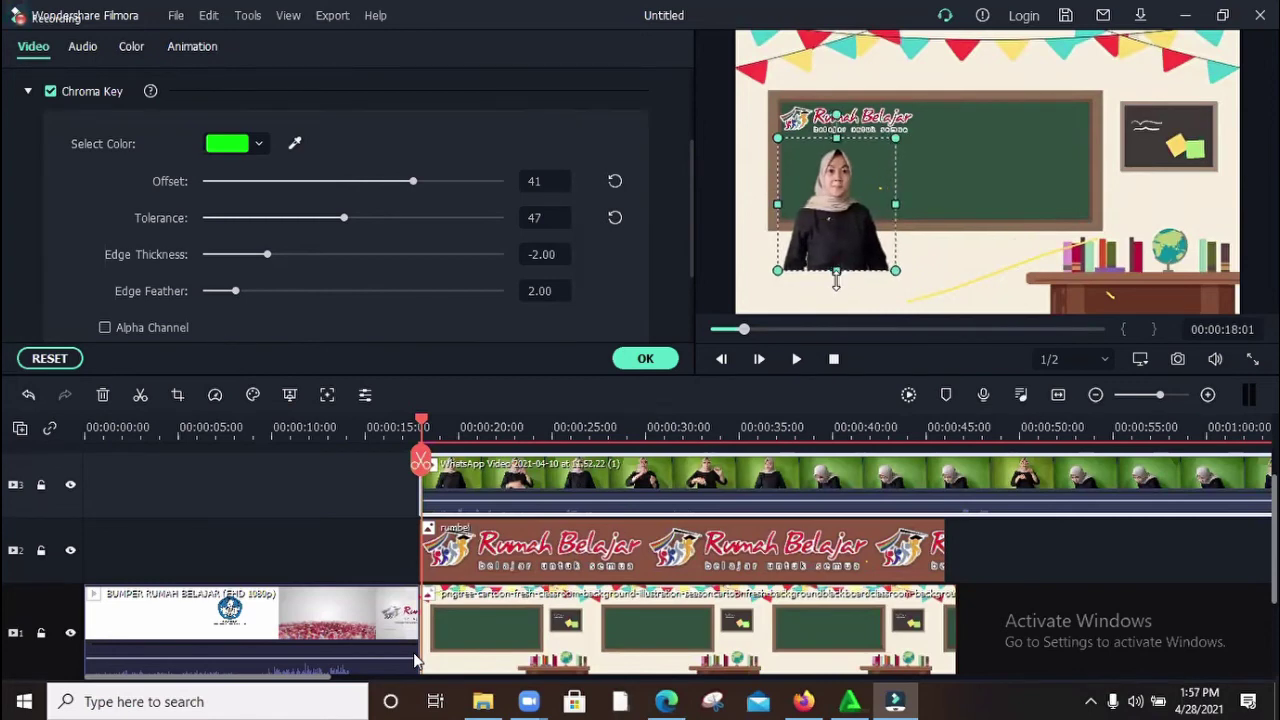
left_click_drag(836, 280, 838, 293)
left_click_drag(909, 205, 927, 205)
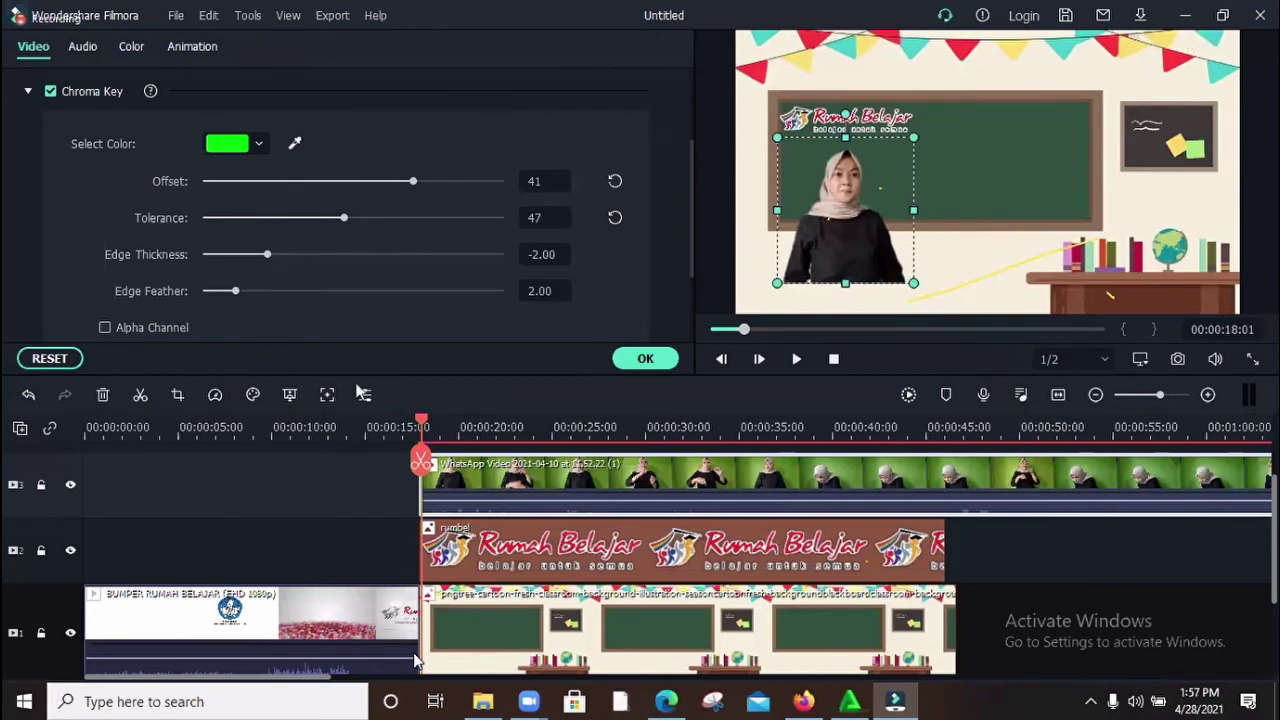
left_click_drag(831, 217, 800, 233)
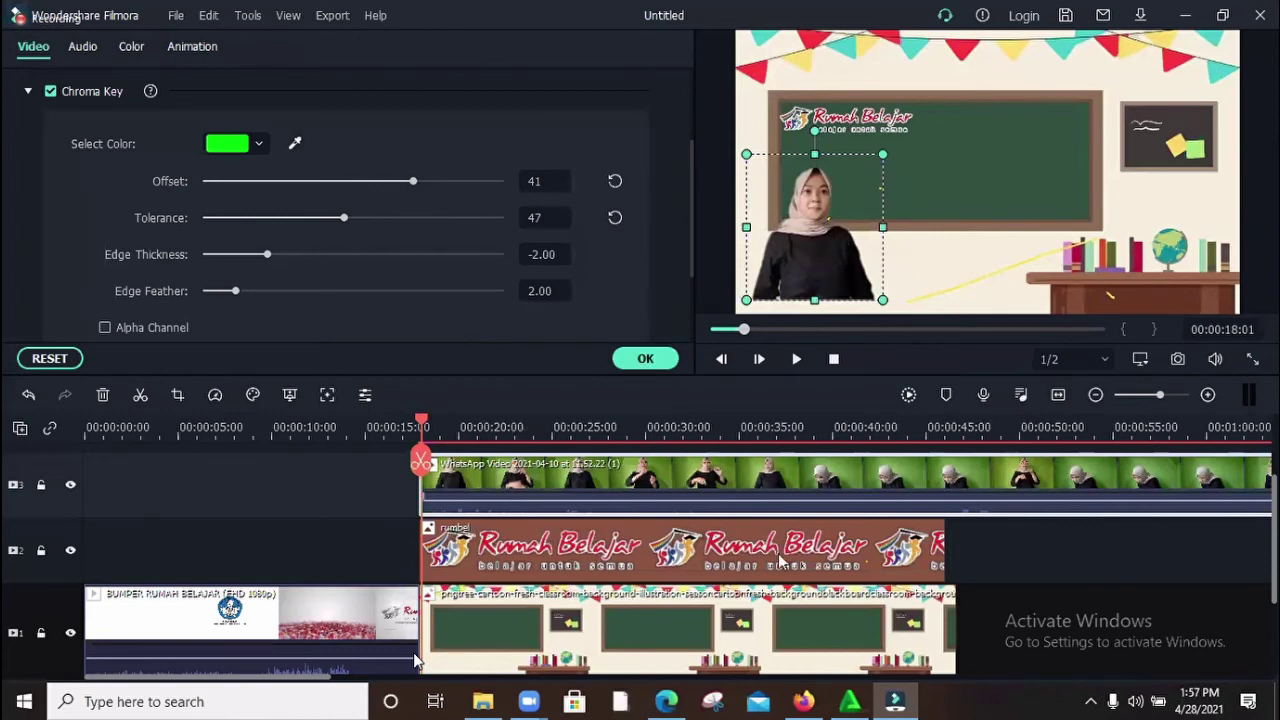
left_click(796, 359)
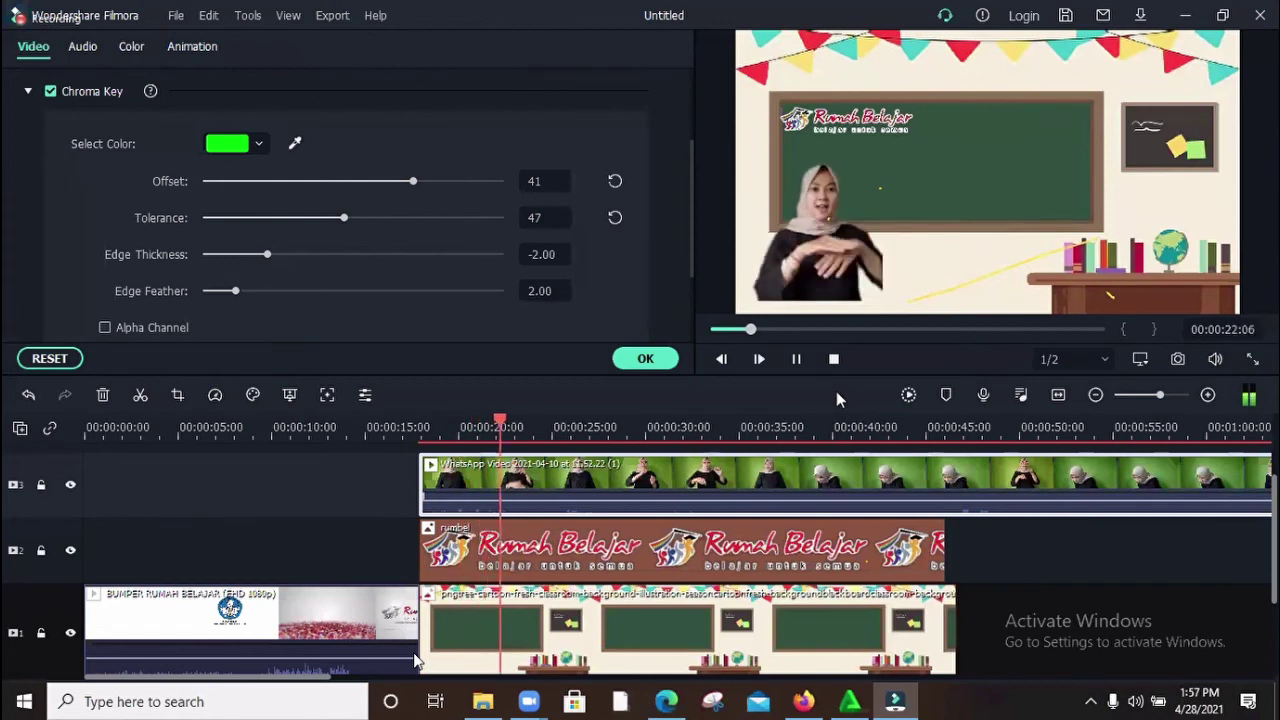
left_click(797, 362)
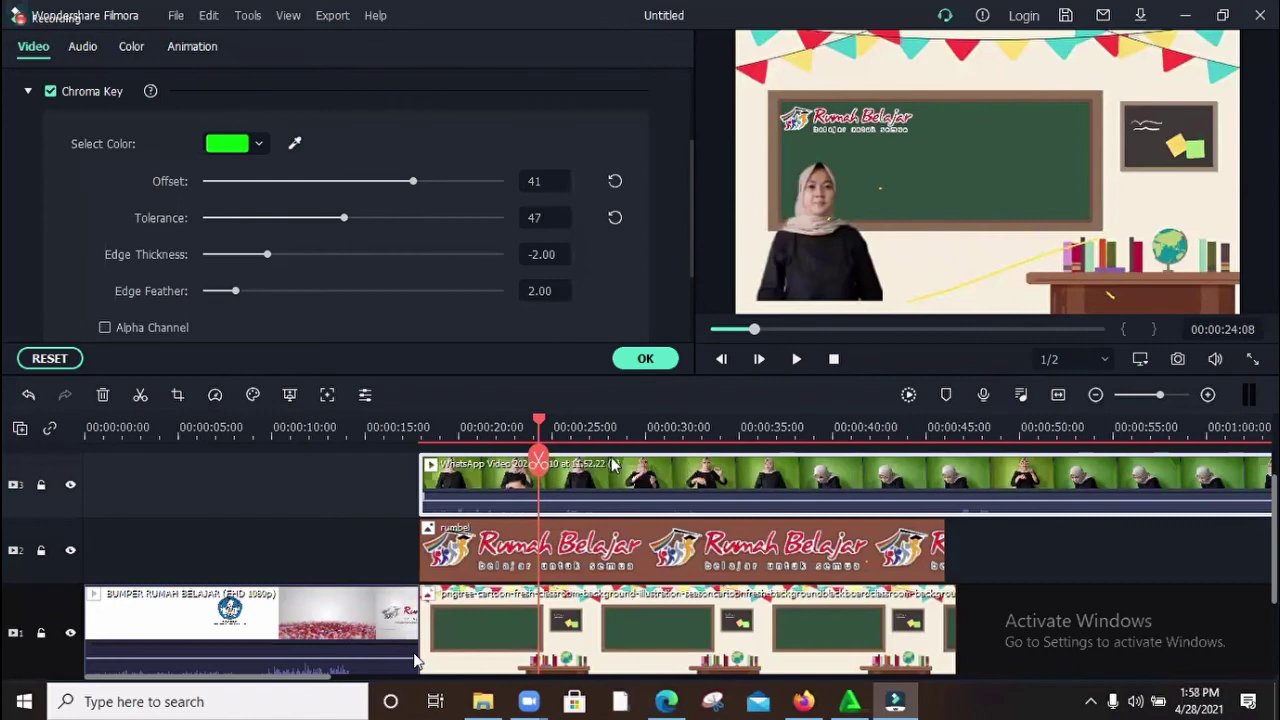
Step: Split the presenter video at 00:00:24:08 and 00:00:29:12, and delete the section between the two cuts
left_click(540, 476)
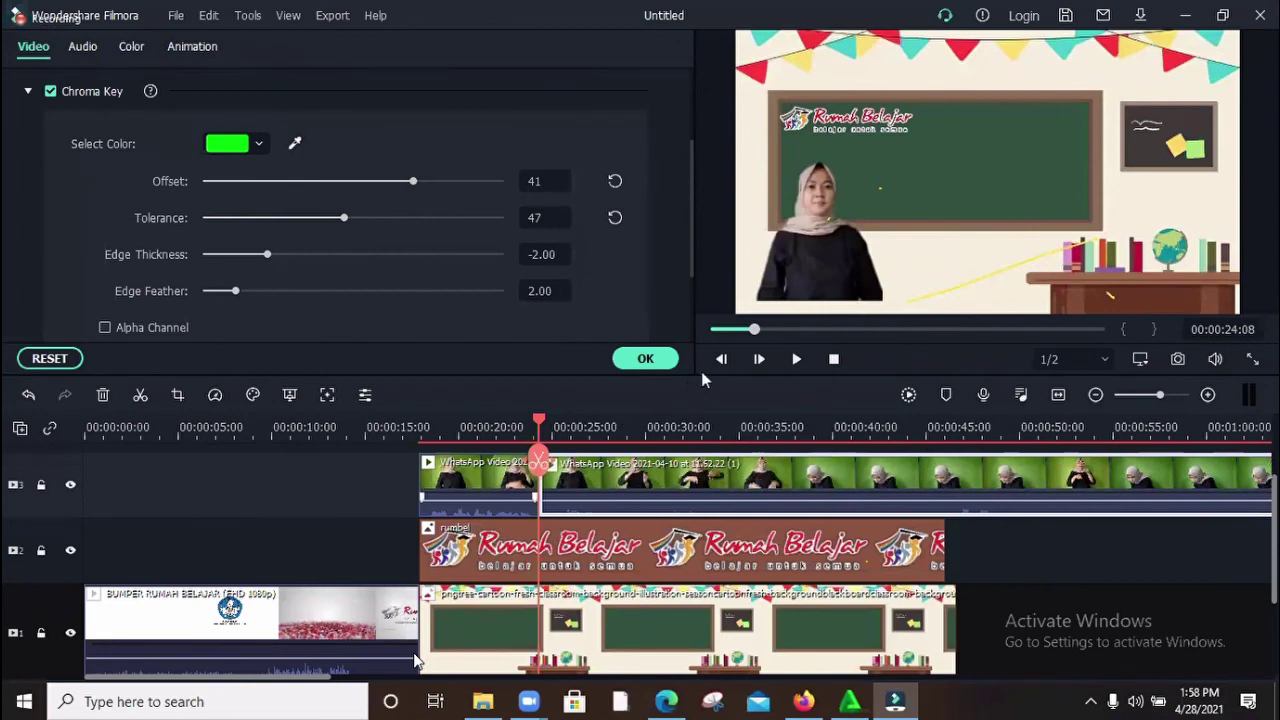
left_click(797, 360)
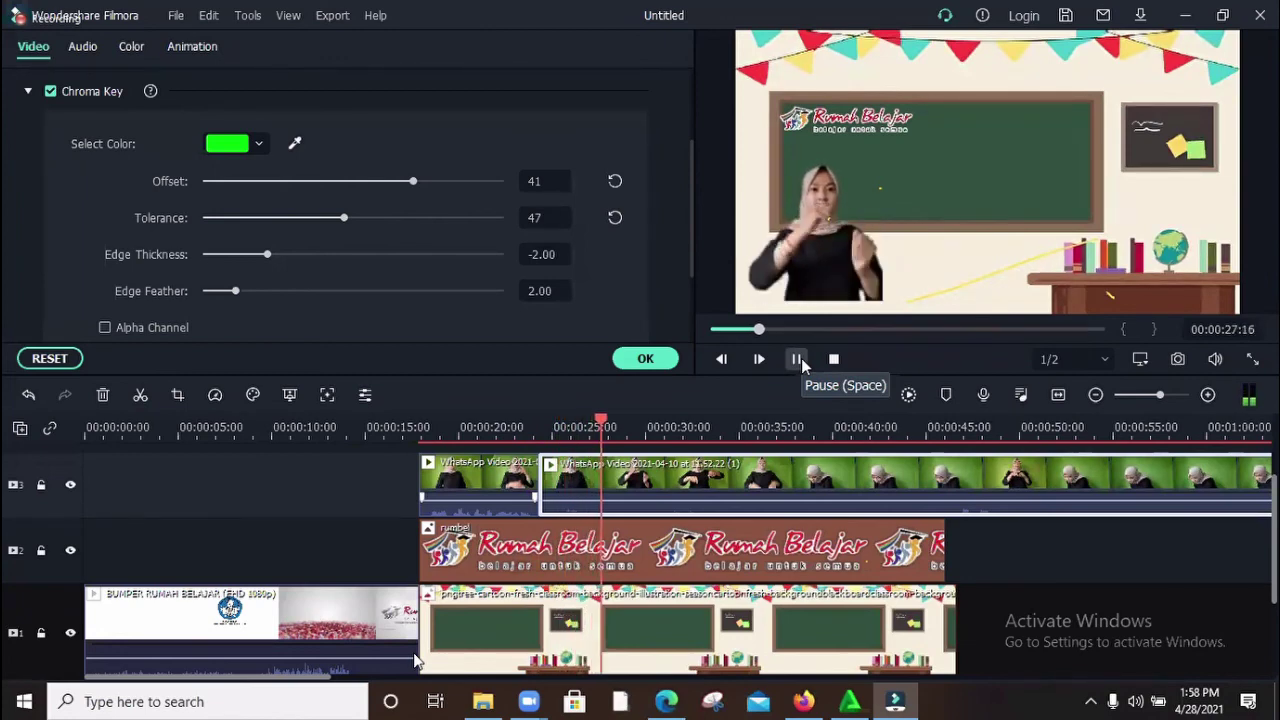
left_click(797, 359)
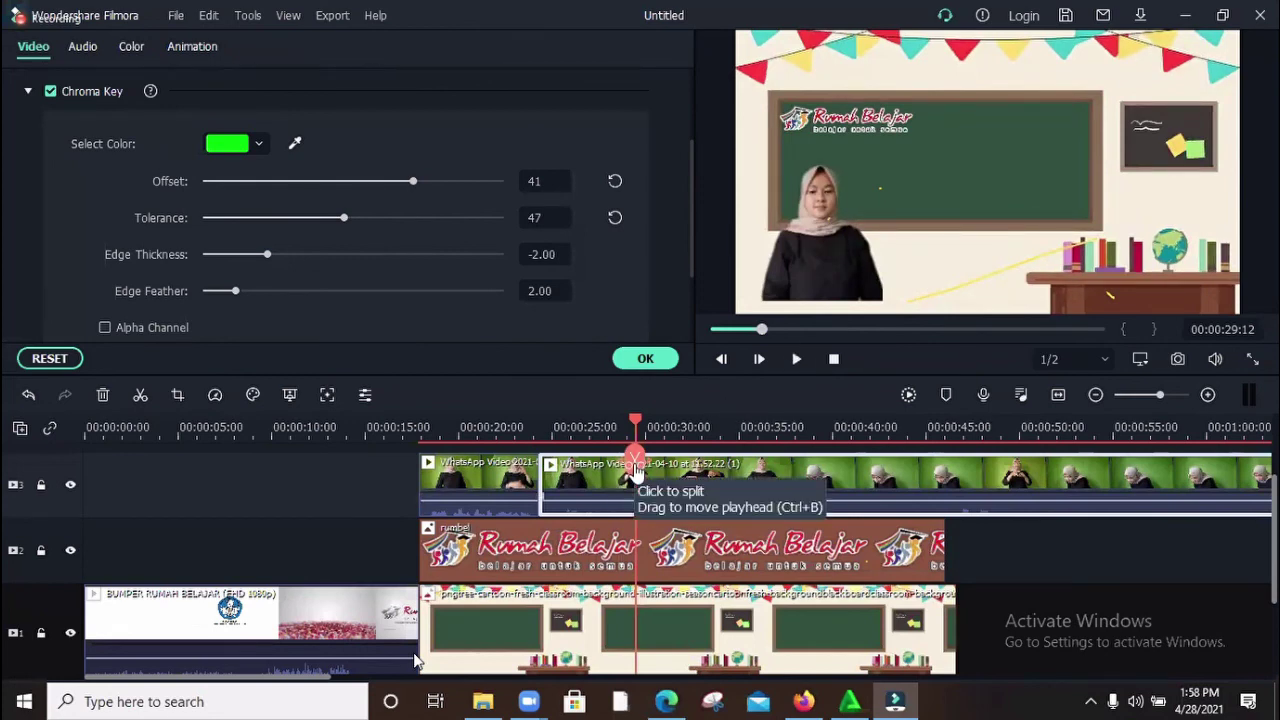
left_click(636, 466)
left_click(585, 481)
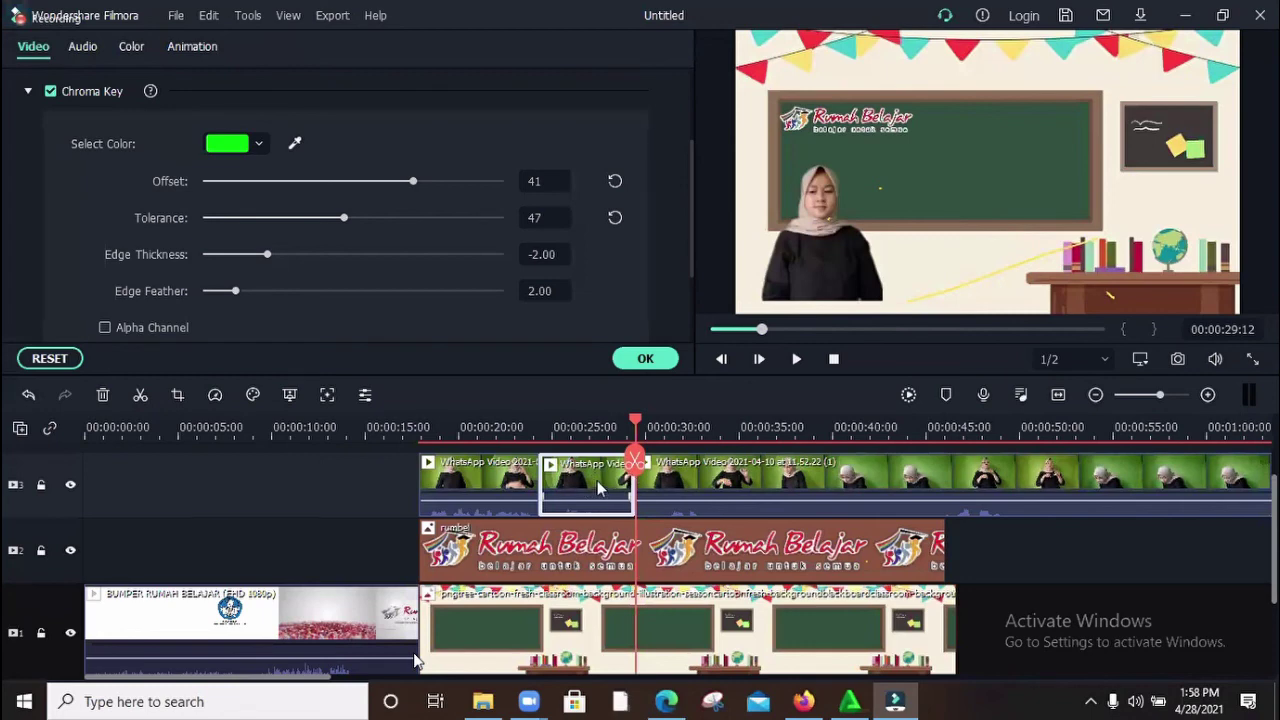
key("Delete")
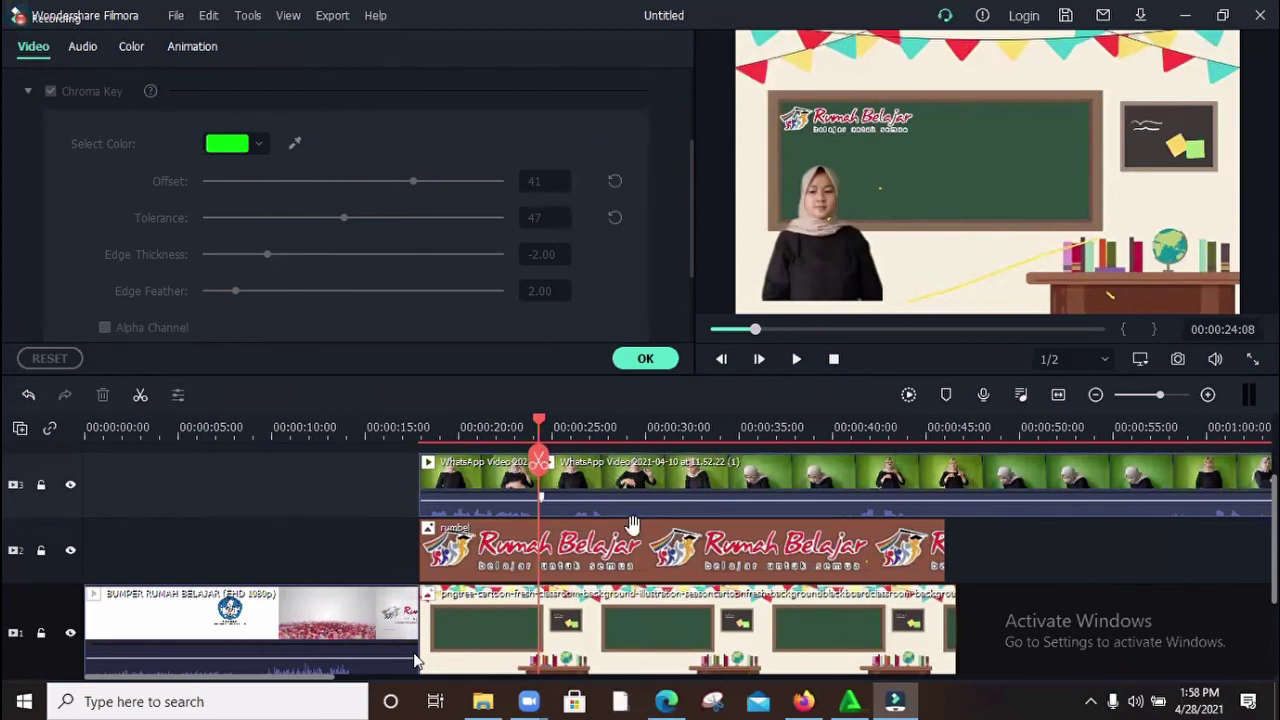
Step: Trim the end of the classroom background to the end of the logo clip at 00:00:46:00
left_click_drag(540, 427, 927, 427)
left_click_drag(949, 505, 947, 507)
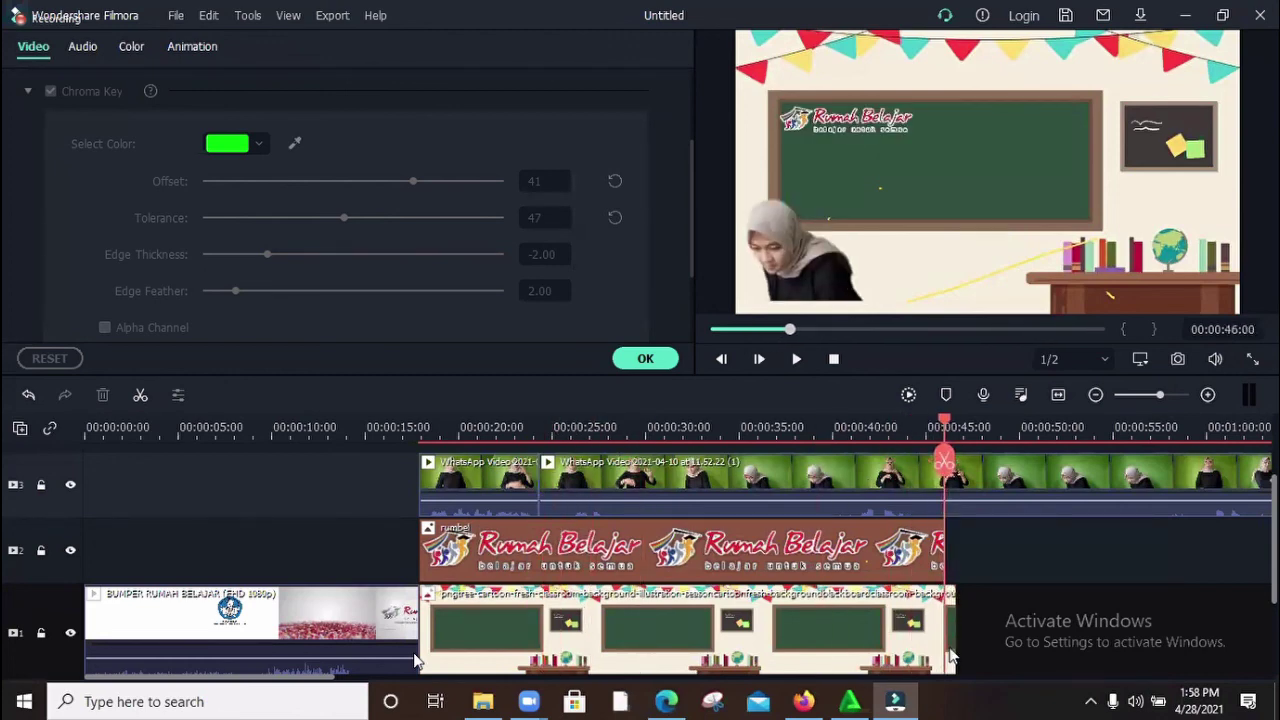
left_click_drag(958, 637, 946, 626)
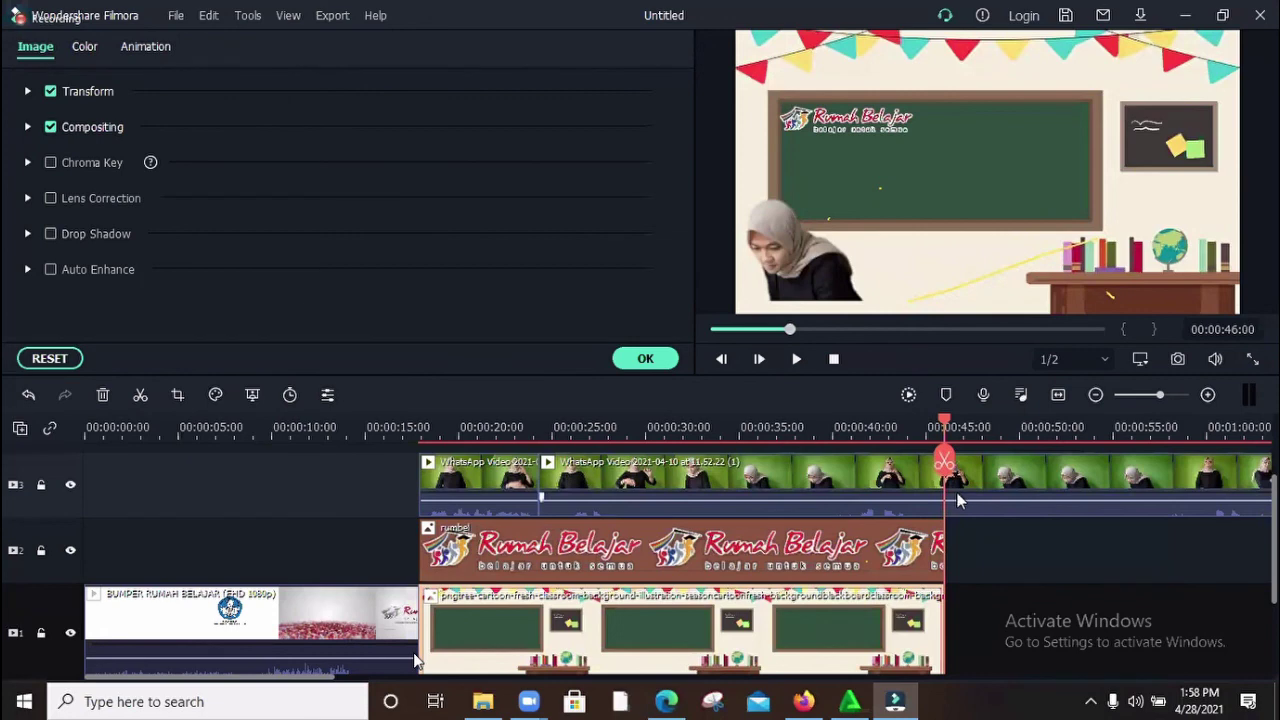
Step: Split the presenter video at 00:00:46:00 and delete everything after the cut
left_click(1006, 468)
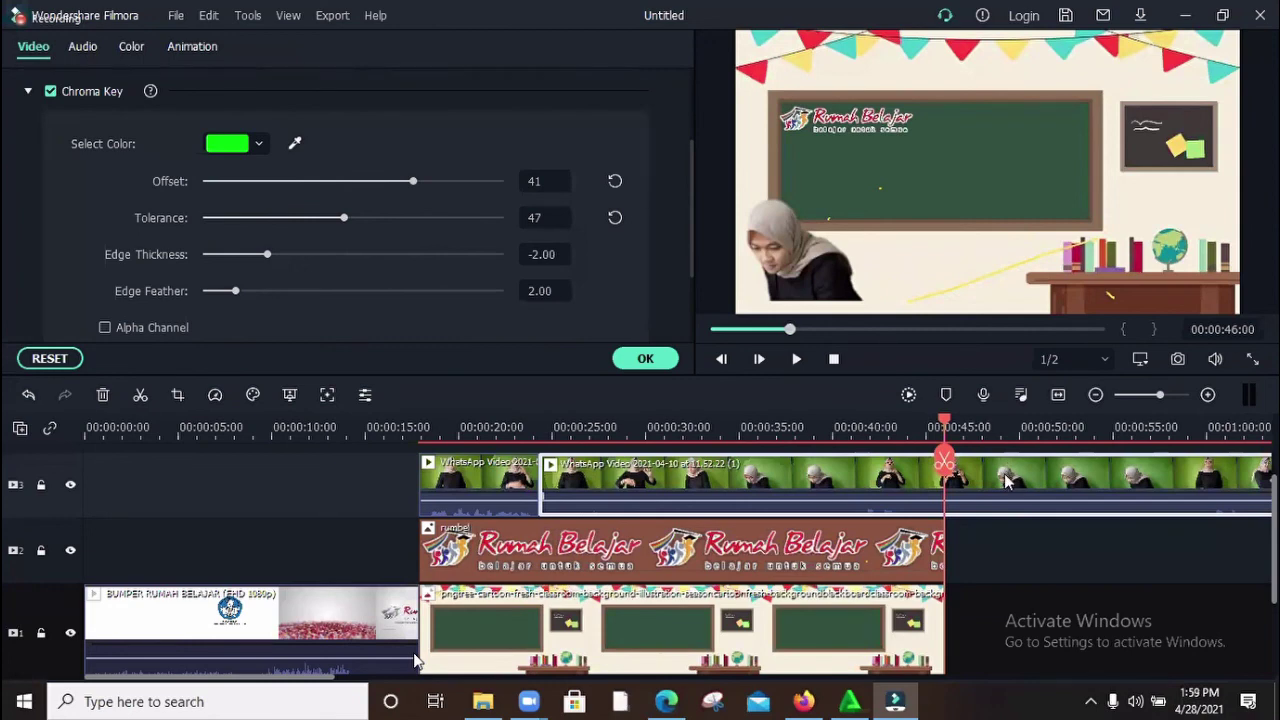
left_click(948, 466)
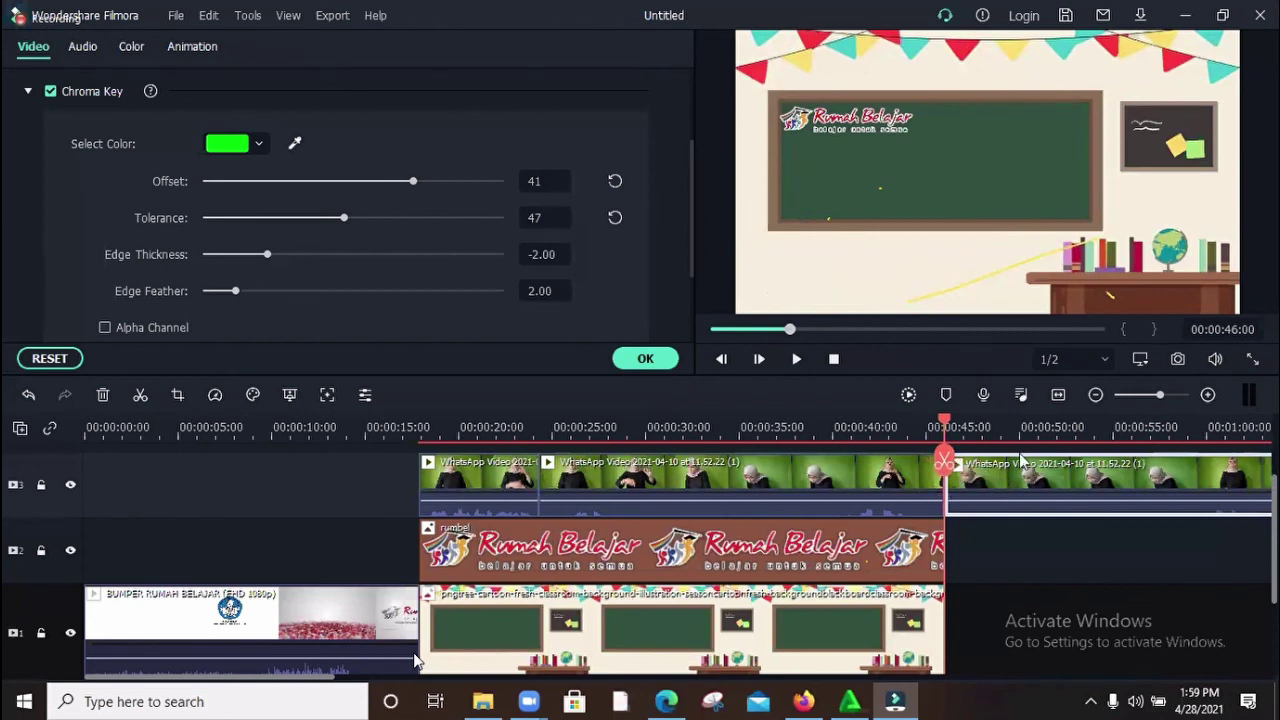
key("Delete")
Step: Play back the shortened presenter section from its start at 00:00:18:01 to 00:00:32:18 to check the cut
left_click_drag(629, 503, 421, 525)
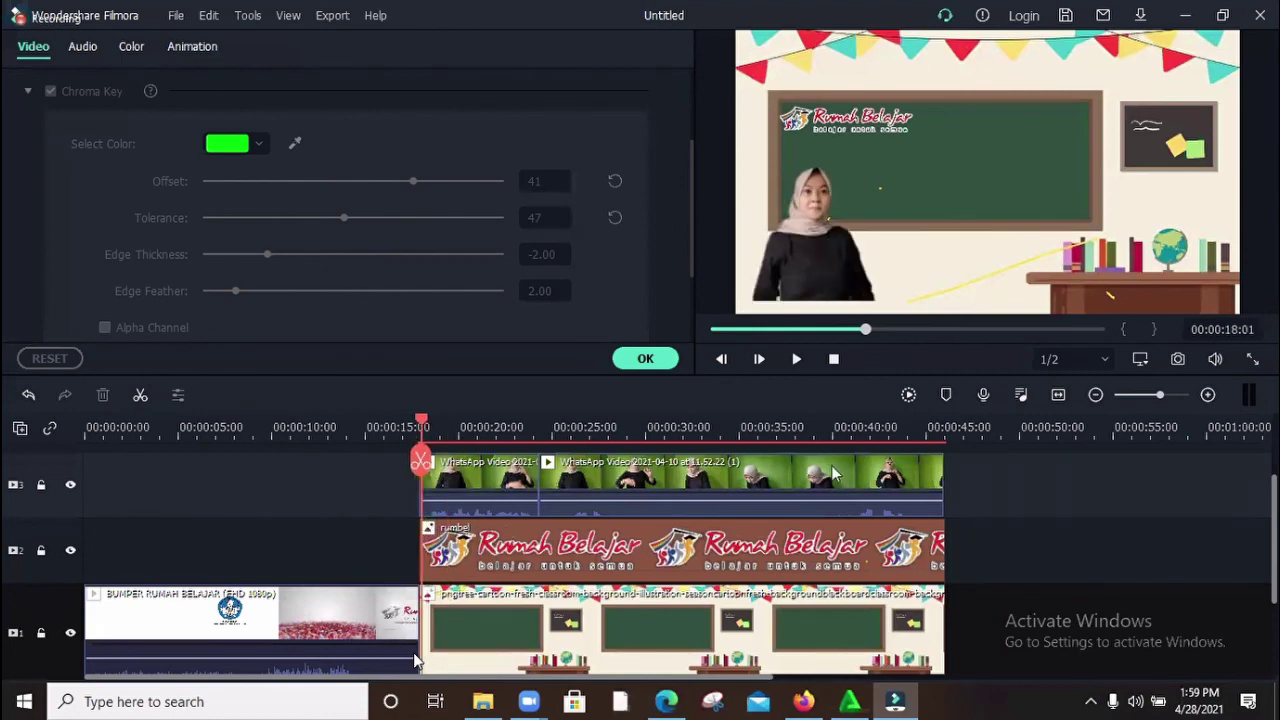
left_click(798, 359)
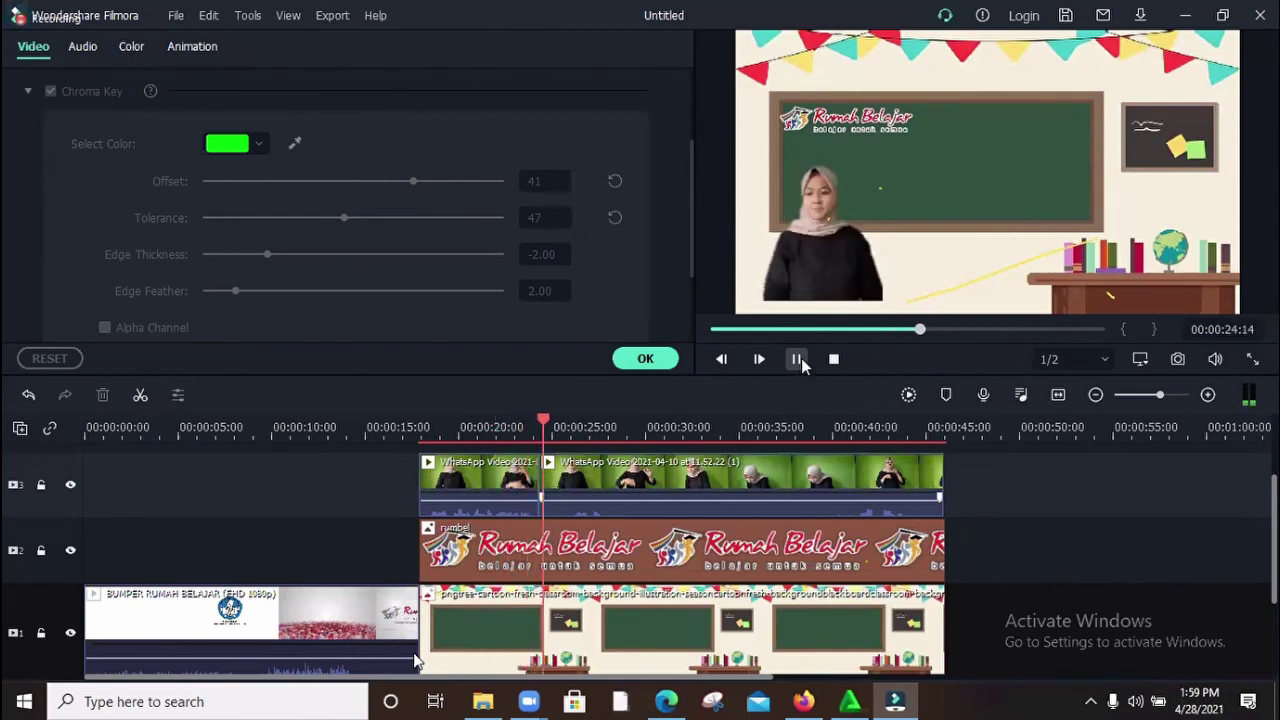
left_click(799, 359)
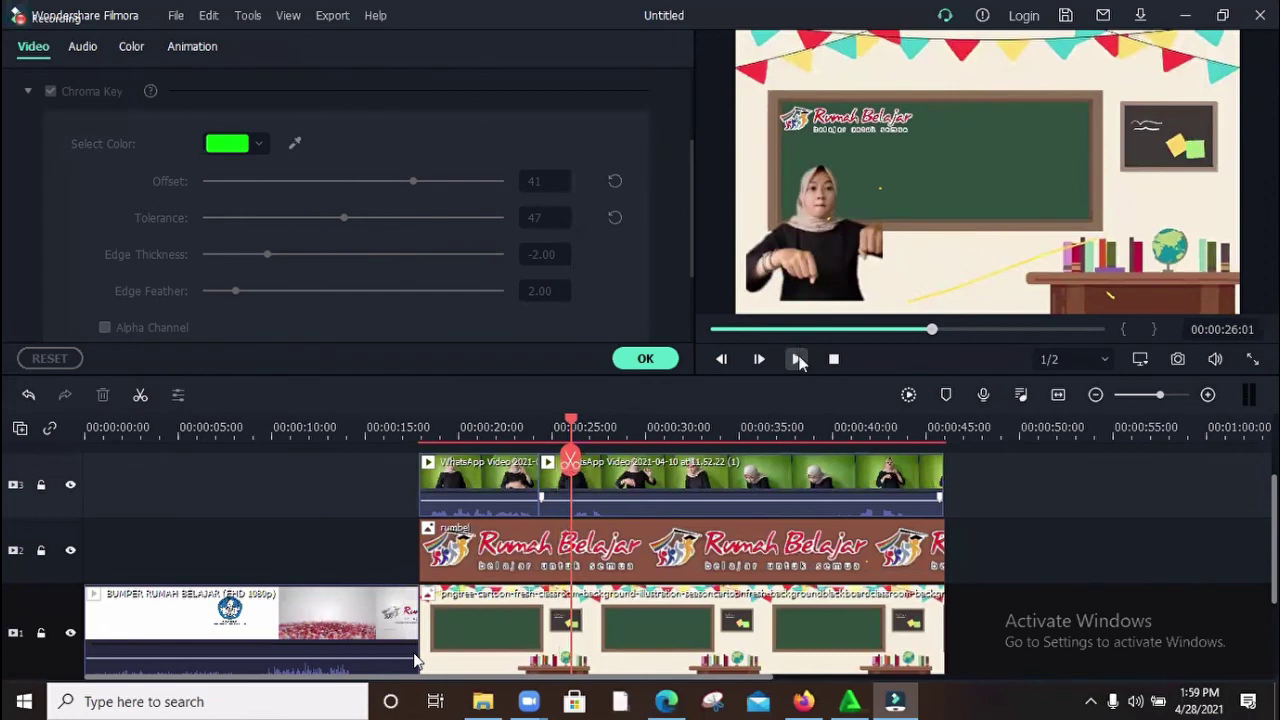
left_click(798, 360)
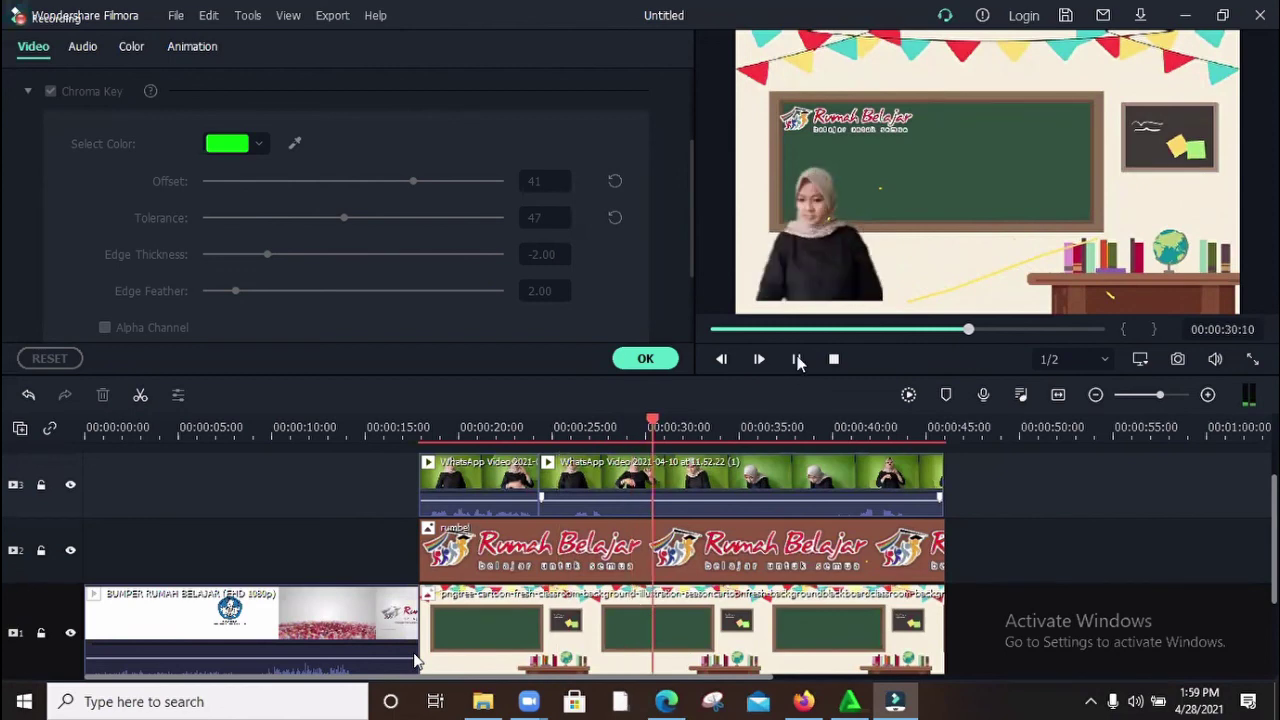
left_click(797, 360)
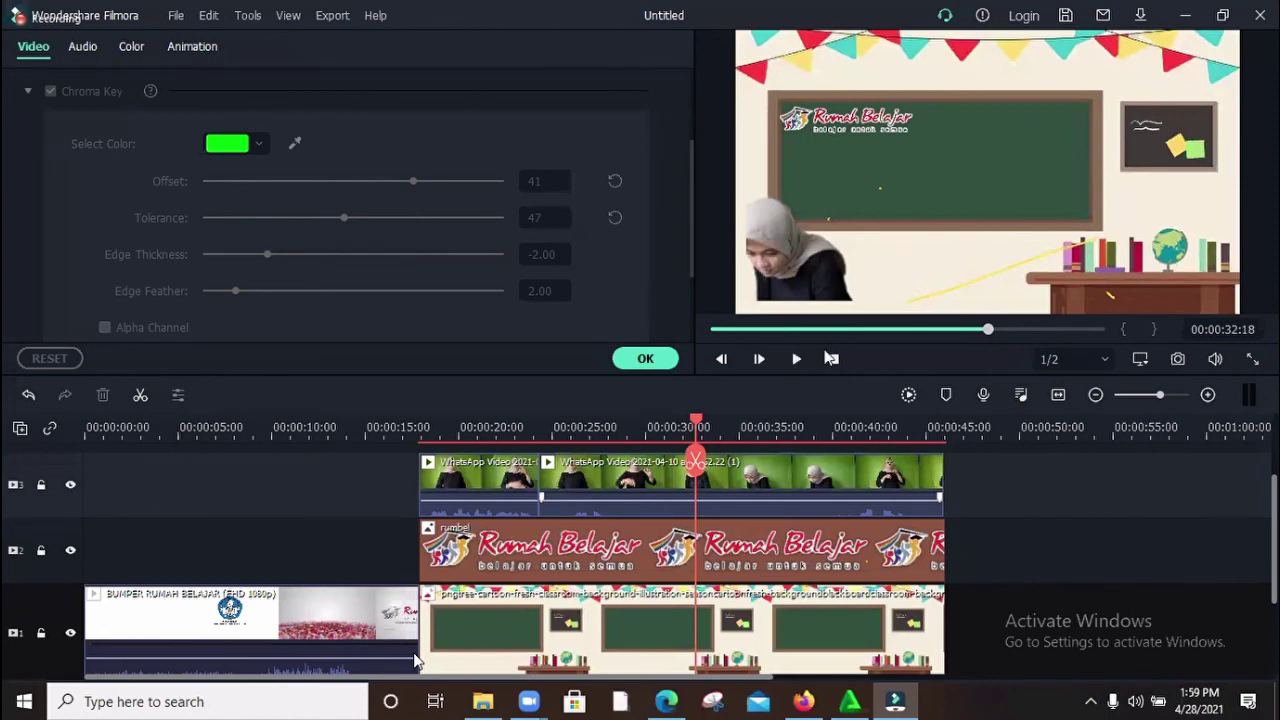
Step: Place the playhead at the junction between the bumper and the classroom background, at 00:00:17:22
mouse_move(494, 495)
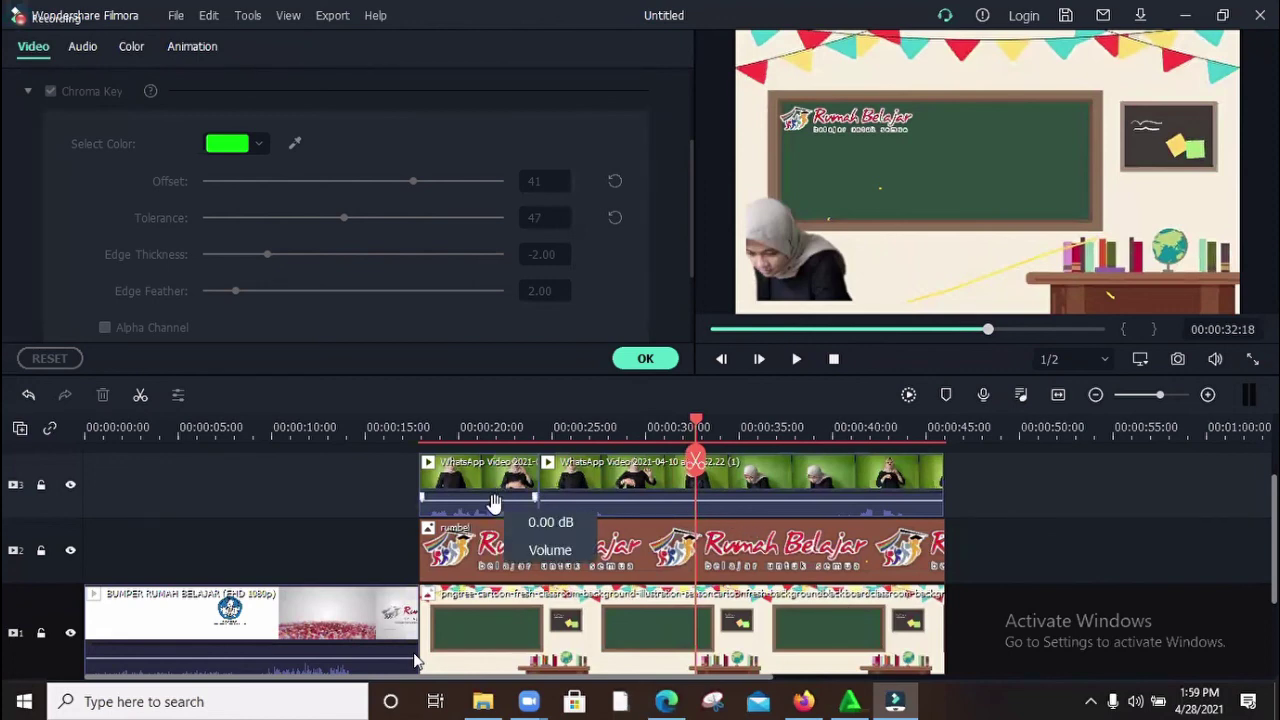
left_click_drag(695, 422, 403, 530)
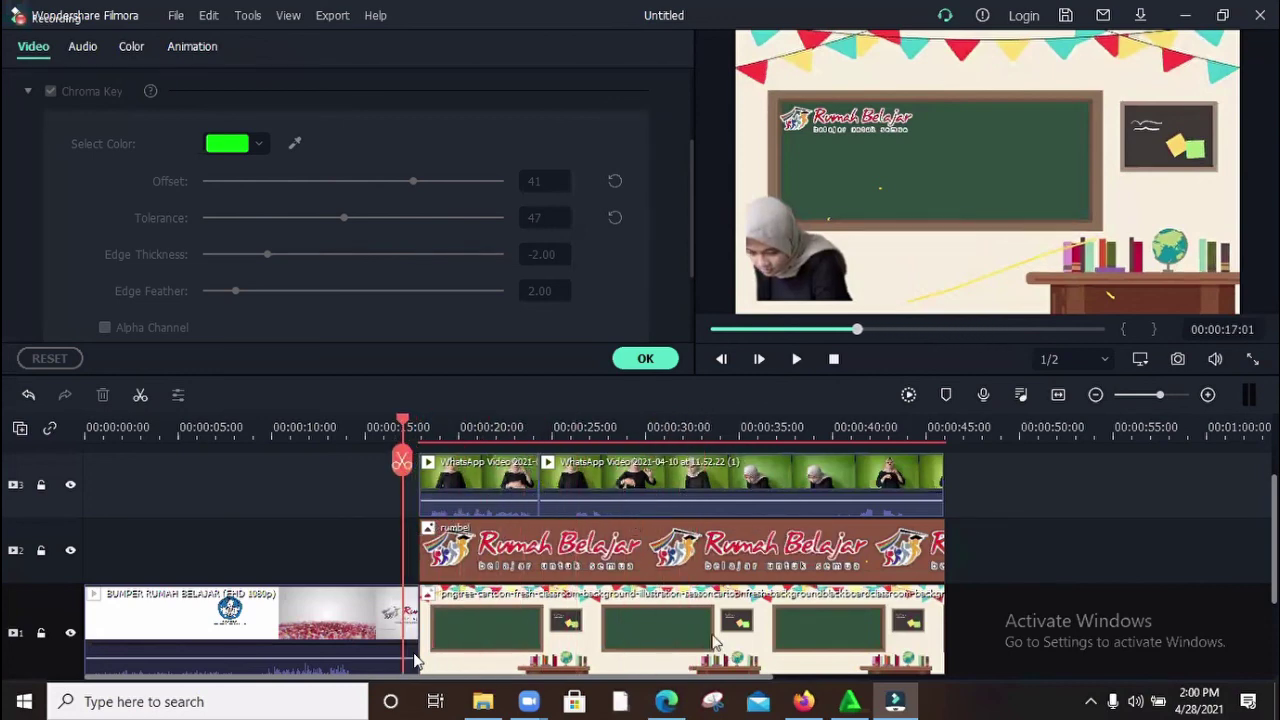
left_click(416, 428)
left_click(419, 438)
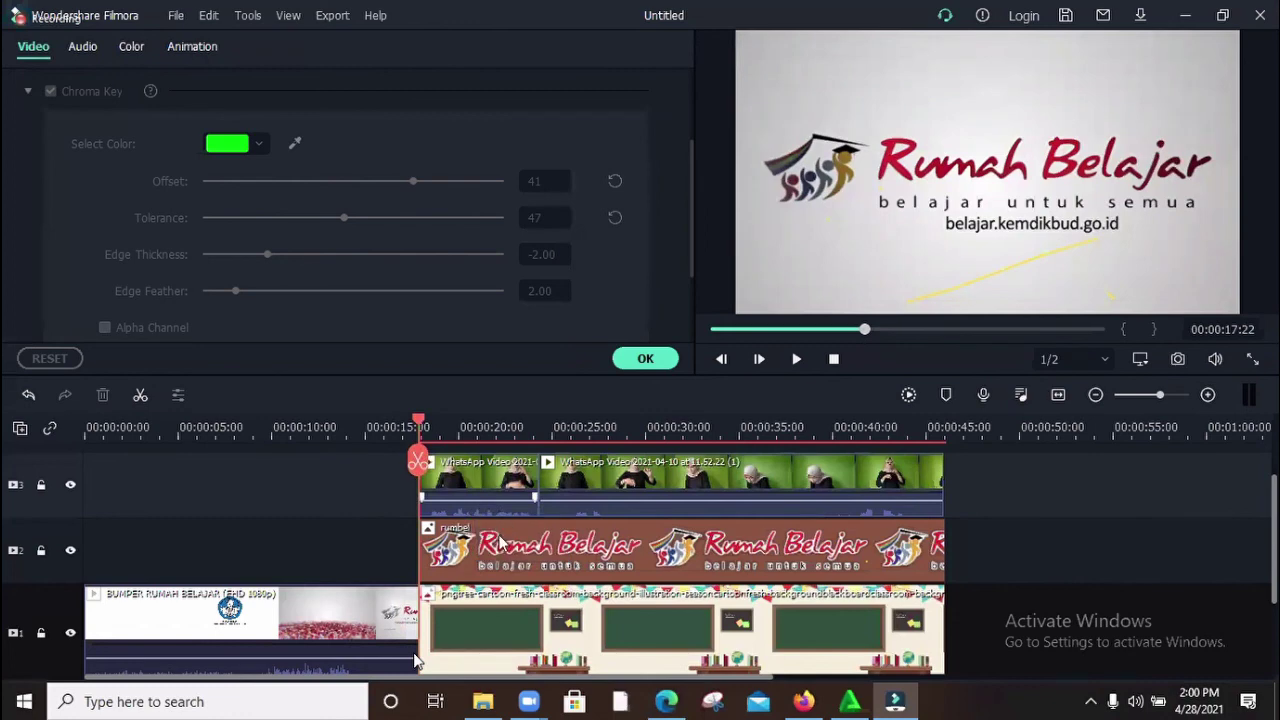